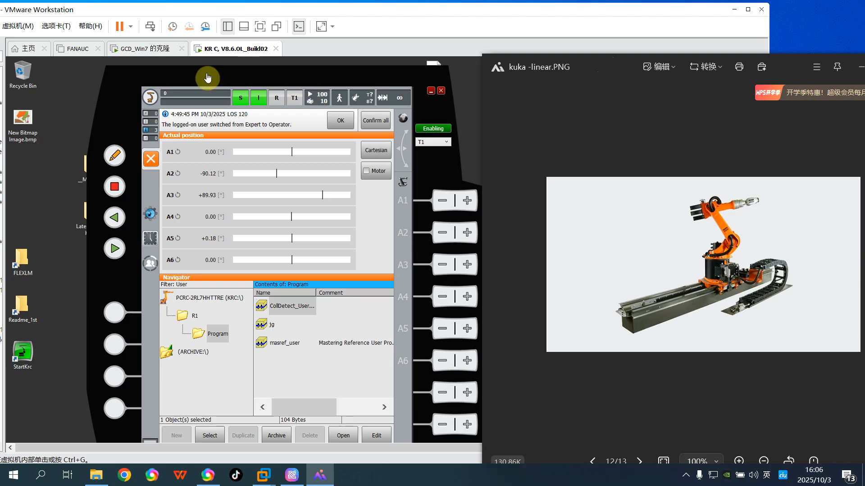
# - Switch to the running GCD_Win7 clone virtual machine, maximize the VMware window and clear the photo viewer off its desktop
pyautogui.click(153, 54)
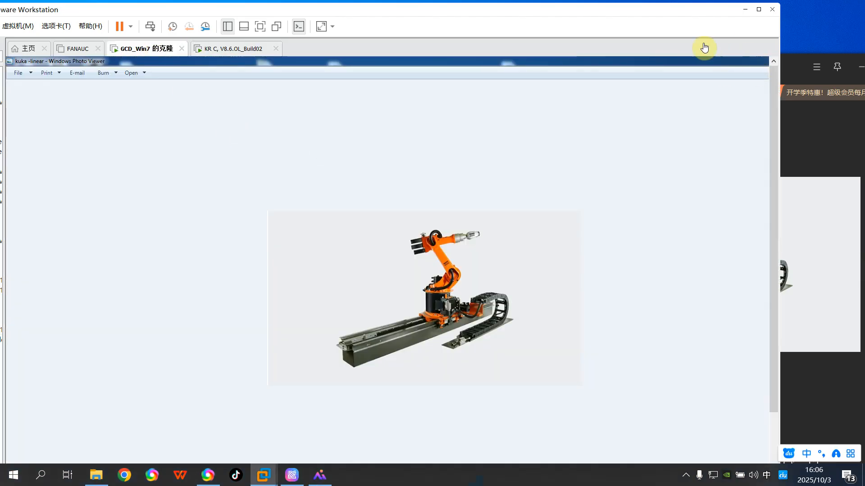
pyautogui.click(761, 10)
pyautogui.click(791, 57)
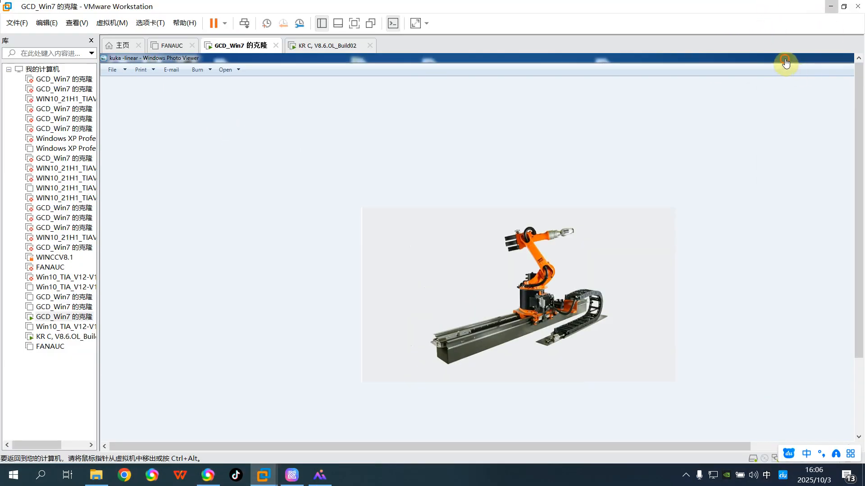
pyautogui.moveTo(791, 57); pyautogui.dragTo(519, 167)
pyautogui.click(653, 165)
# - Open the Motor_data_KR_C4_en_V12.pdf document from the desktop and show the virtual machine full screen
pyautogui.click(638, 295)
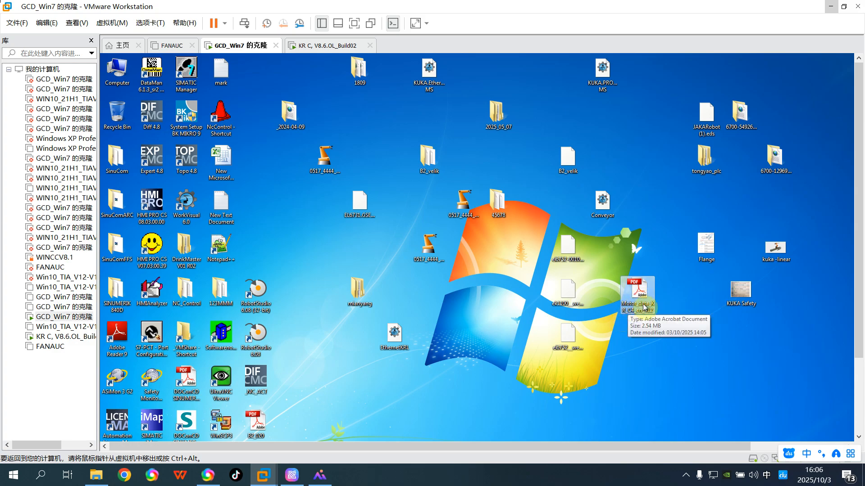
pyautogui.doubleClick(644, 295)
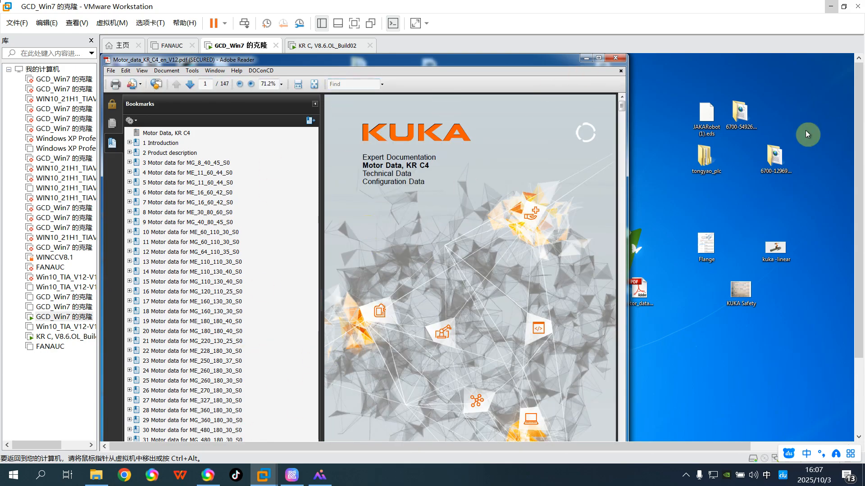
pyautogui.click(354, 23)
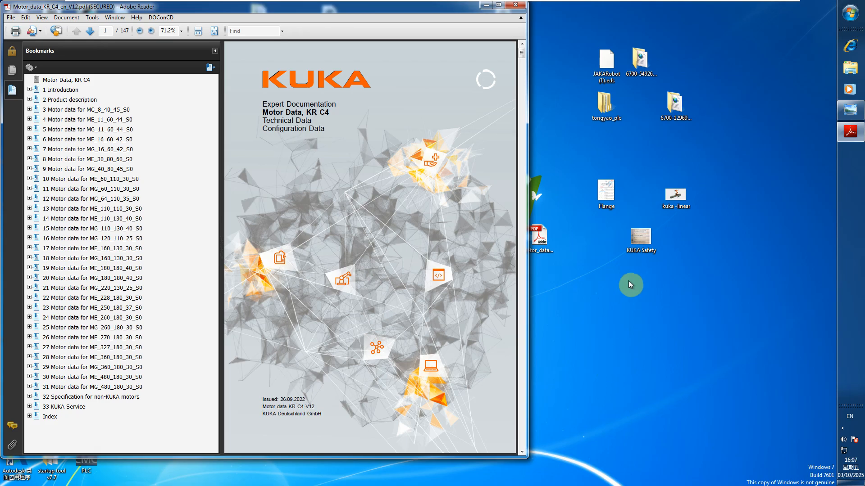
# - Open the "kuka -linear" picture to view the robot on its linear unit, and minimize the motor data PDF
pyautogui.click(676, 204)
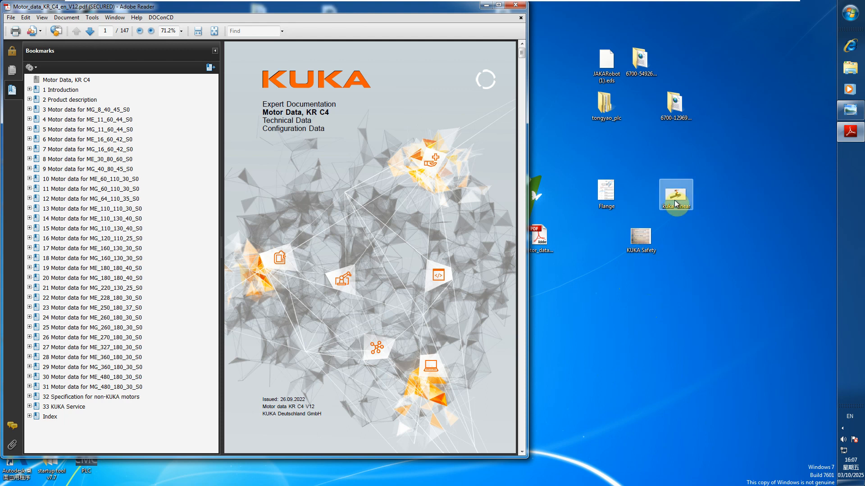
pyautogui.doubleClick(676, 204)
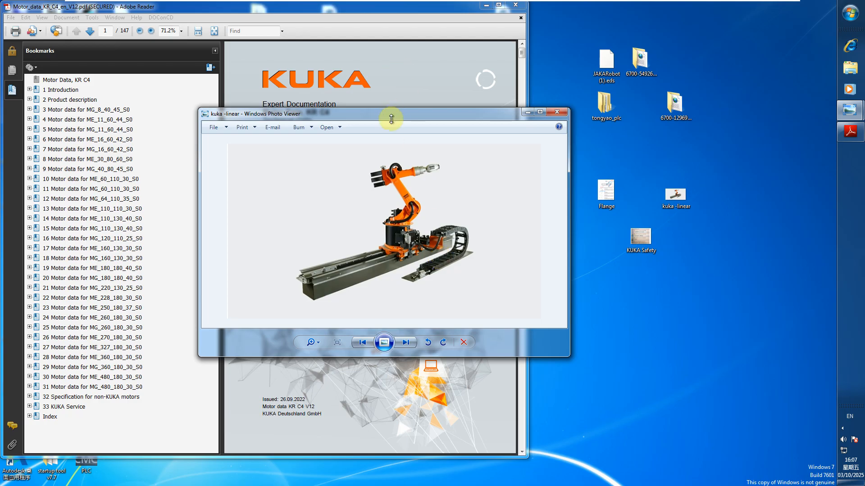
pyautogui.moveTo(388, 116); pyautogui.dragTo(460, 114)
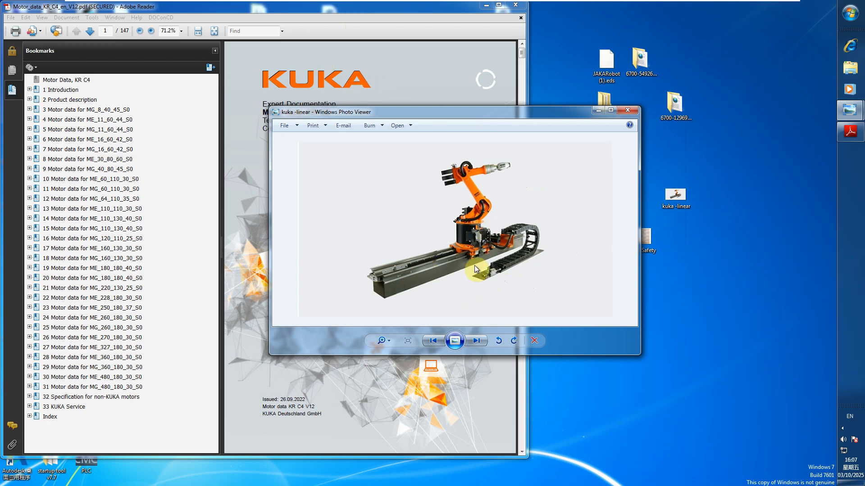
pyautogui.moveTo(396, 8); pyautogui.dragTo(580, 31)
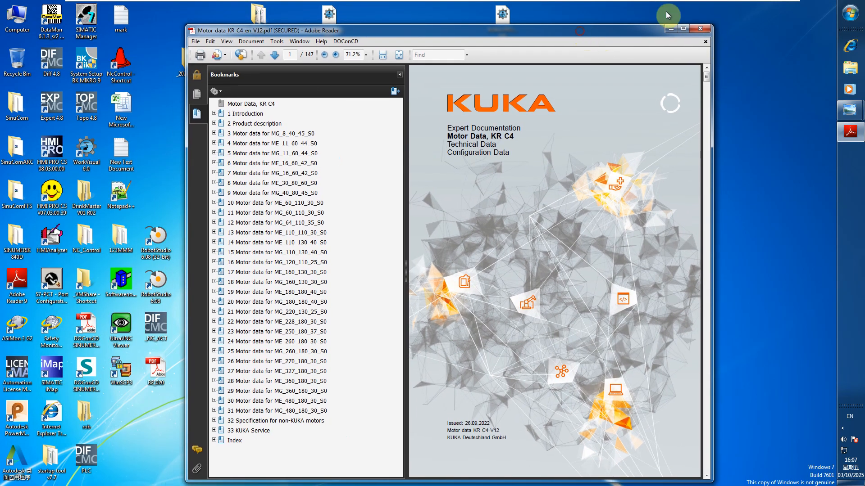
pyautogui.click(671, 27)
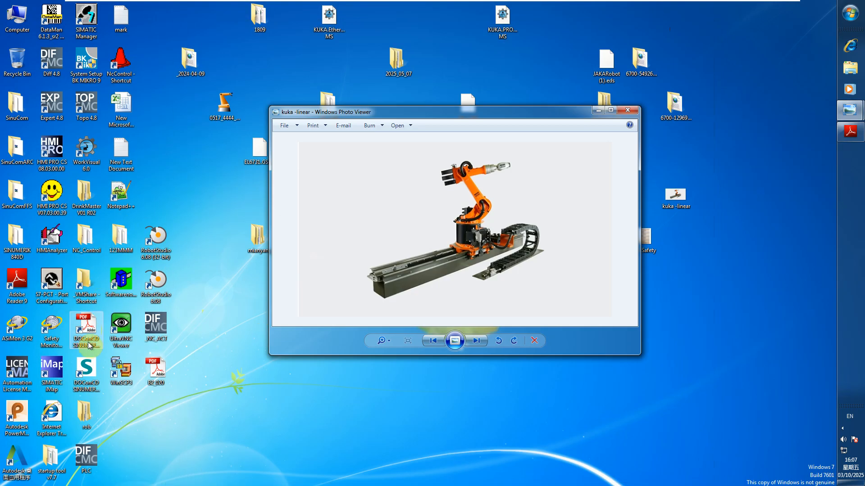
# - Launch WorkVisual 6.0 and enable the download of necessary options when browsing the available cells
pyautogui.doubleClick(86, 146)
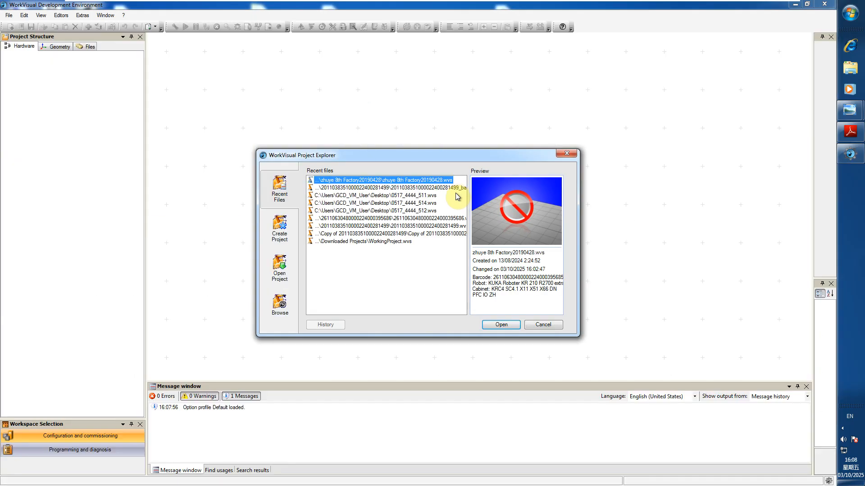
pyautogui.click(280, 304)
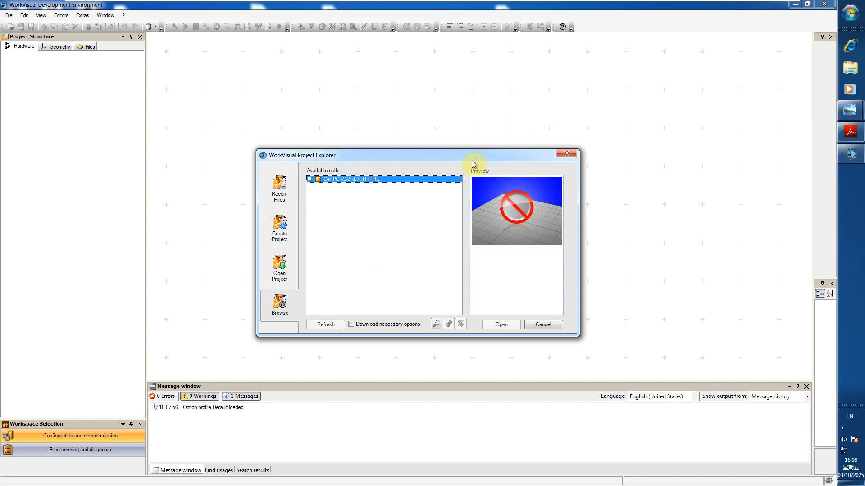
pyautogui.click(351, 326)
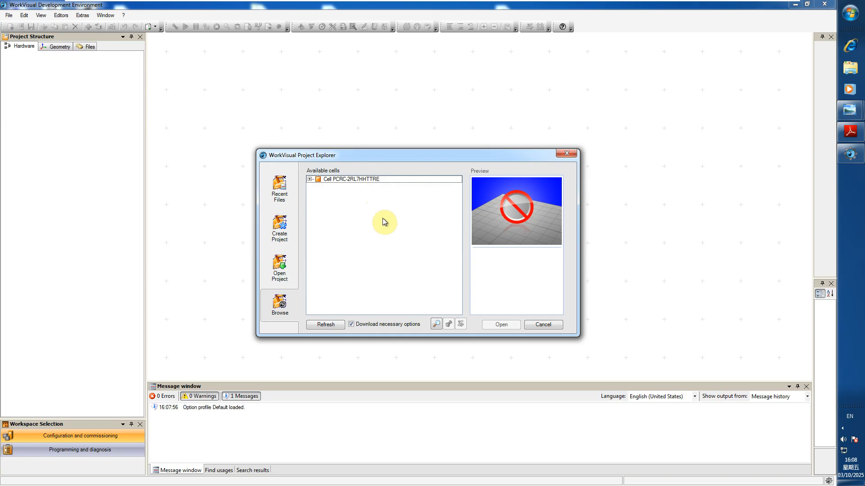
# - Open the recent project "zhuye 8th Factory20190428.wvs"
pyautogui.click(280, 190)
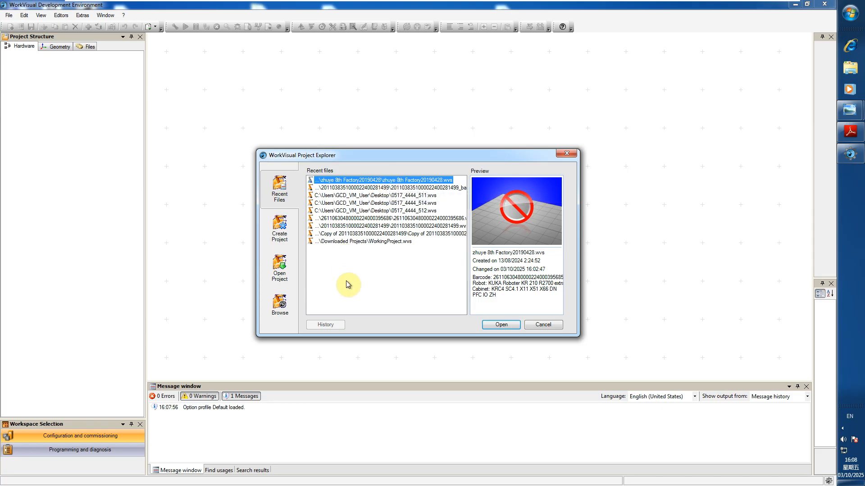
pyautogui.click(280, 306)
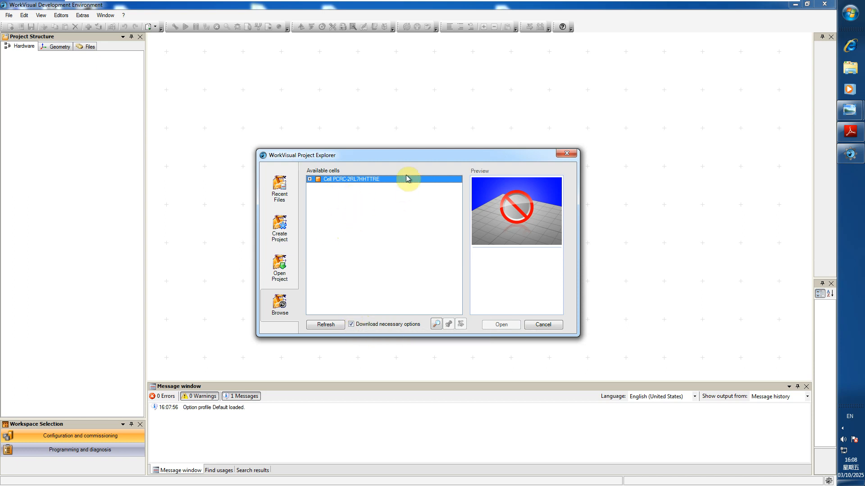
pyautogui.click(282, 193)
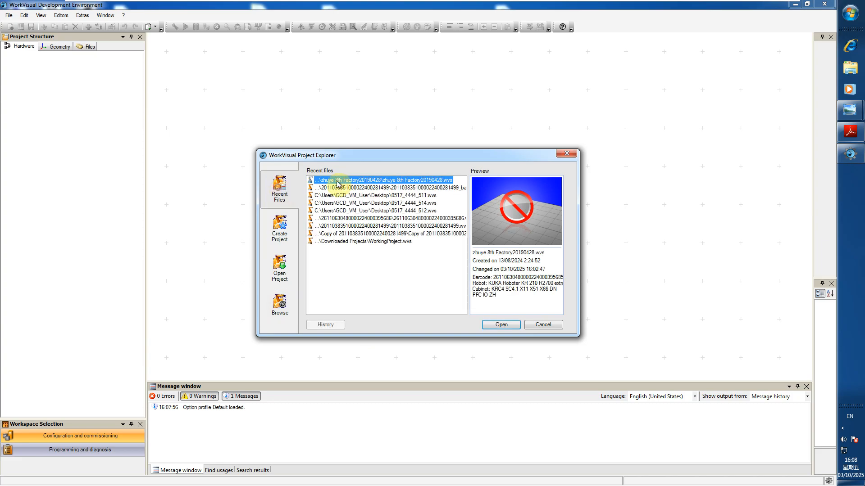
pyautogui.click(512, 325)
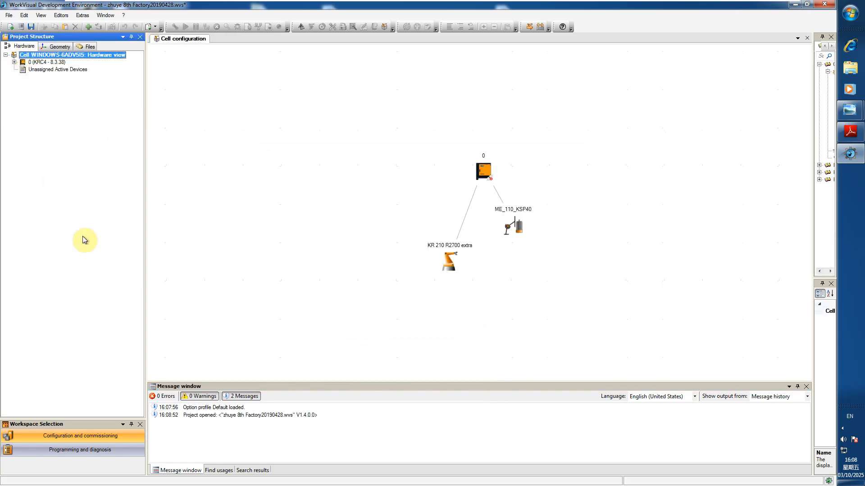
# - Check the project's loaded catalogs in catalog handling for ExternalKinematics and close the dialog
pyautogui.click(9, 17)
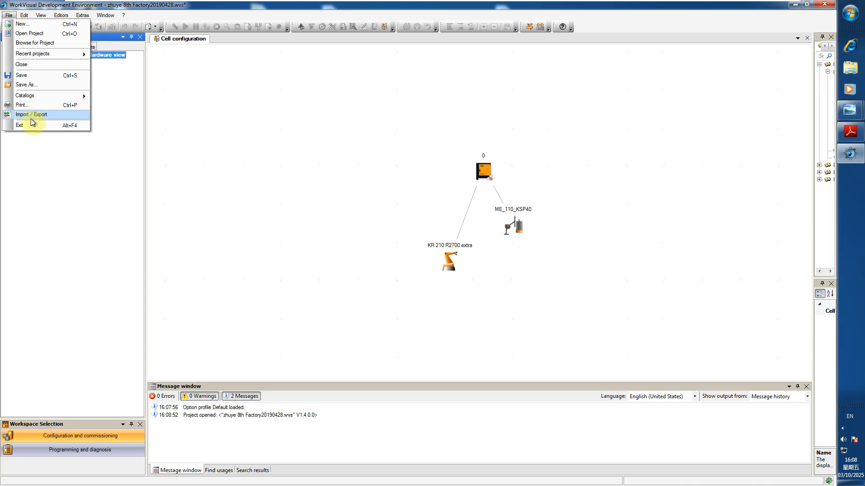
pyautogui.moveTo(36, 99)
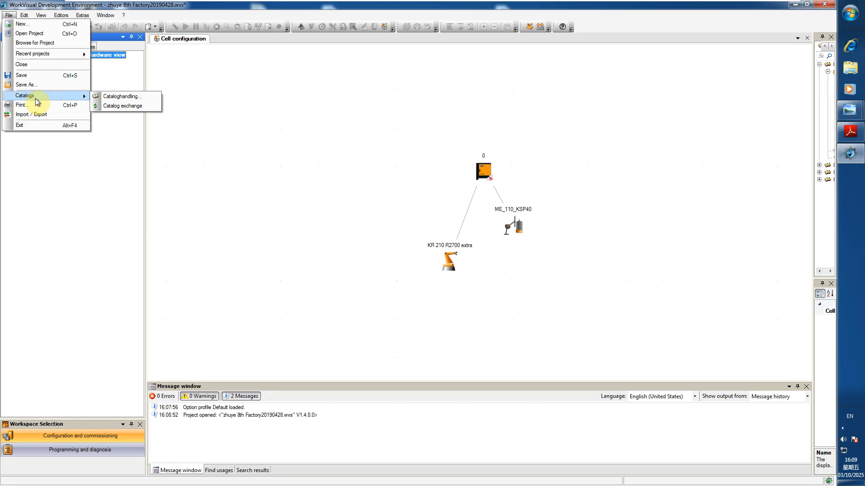
pyautogui.click(122, 97)
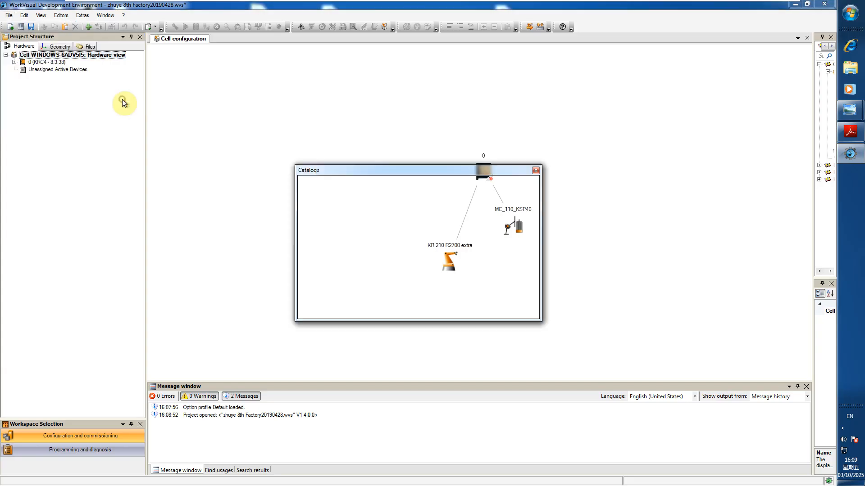
pyautogui.moveTo(360, 170); pyautogui.dragTo(270, 166)
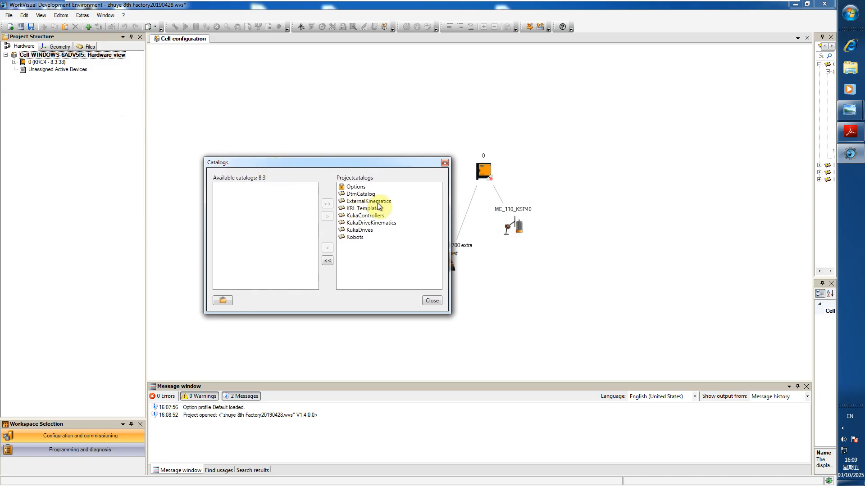
pyautogui.click(351, 201)
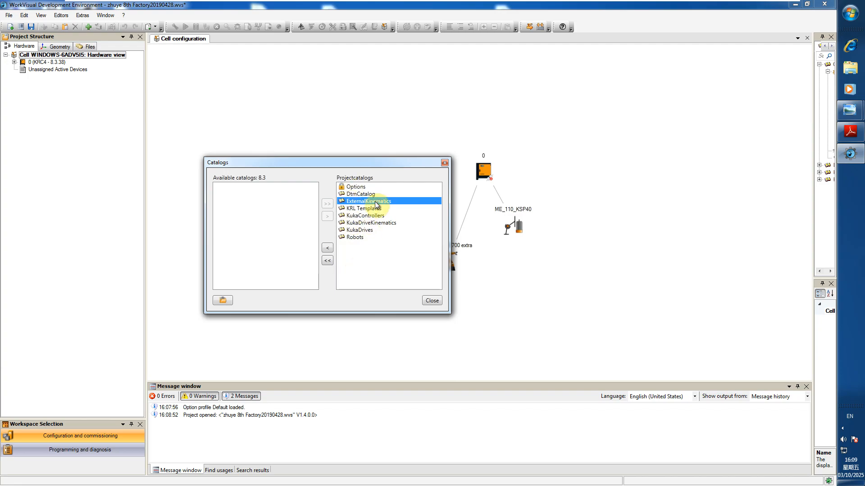
pyautogui.click(436, 303)
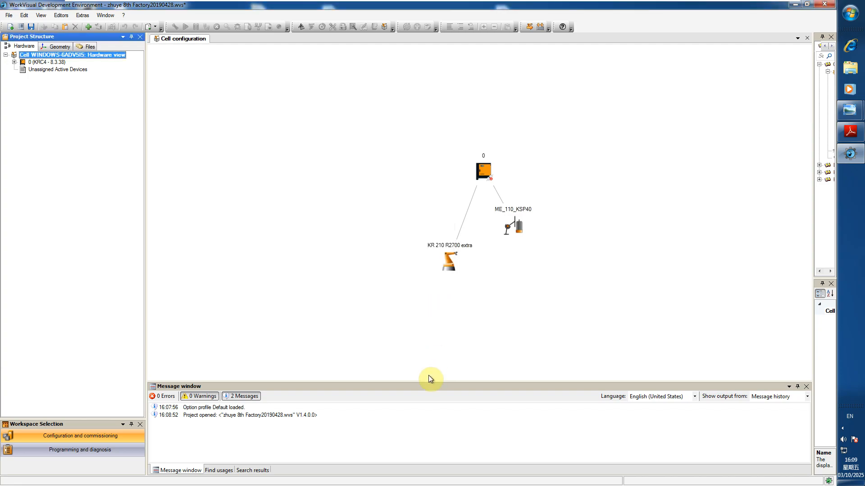
# - Expand the KRC4 8.3.38 controller in the hardware structure and set it as the active controller
pyautogui.click(14, 63)
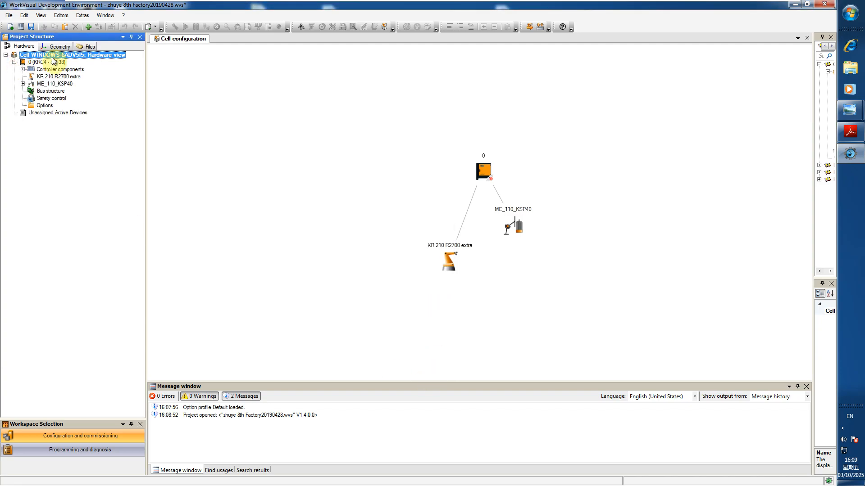
pyautogui.rightClick(48, 55)
pyautogui.rightClick(44, 63)
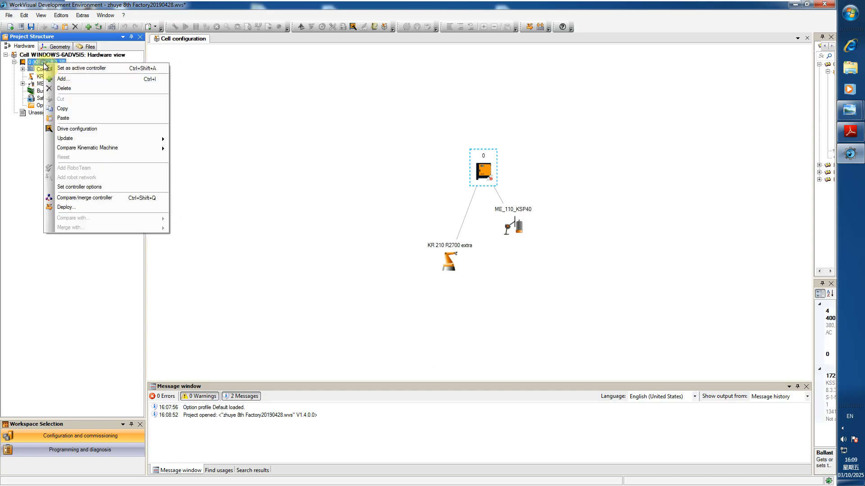
pyautogui.click(69, 68)
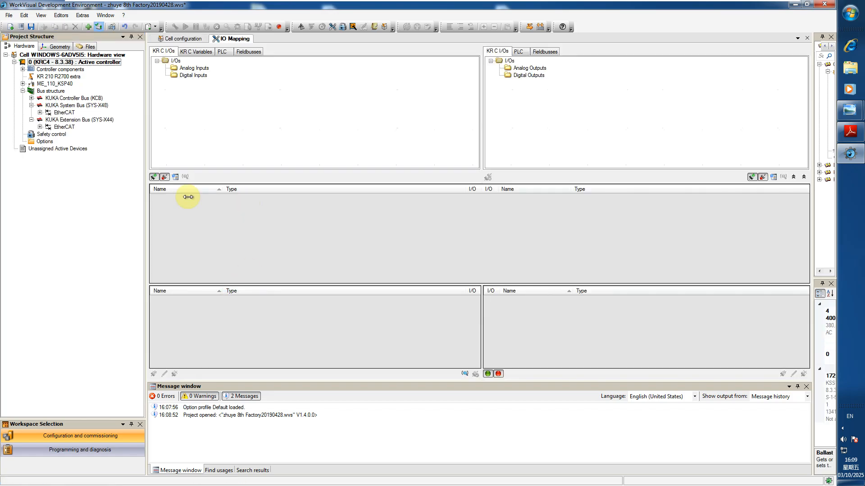
# - Start adding an element to the active controller and filter the ExternalKinematics catalog to version KSS 8.3
pyautogui.click(53, 70)
pyautogui.rightClick(56, 63)
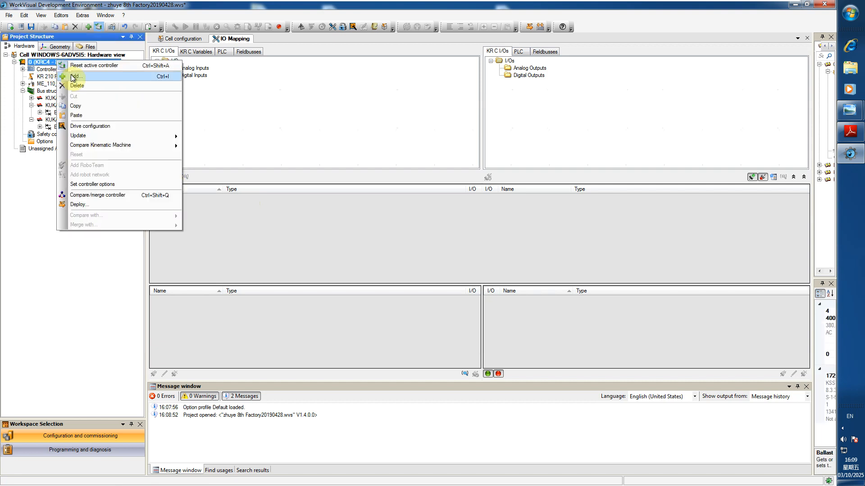
pyautogui.click(72, 78)
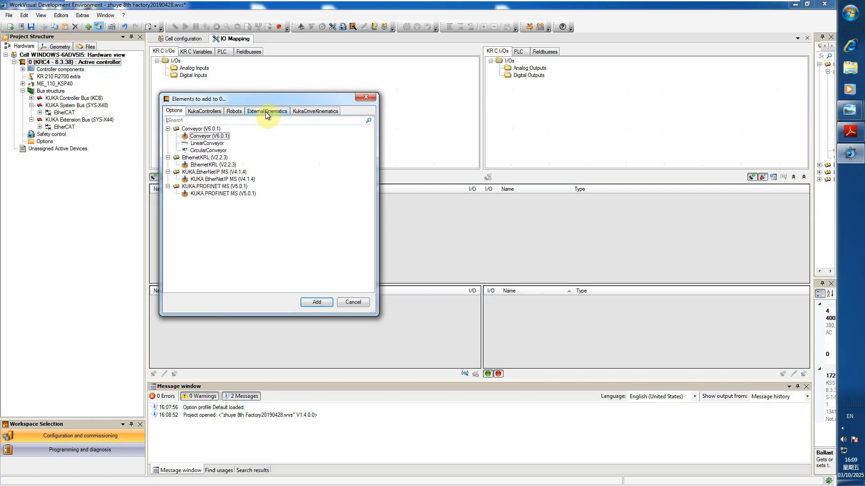
pyautogui.click(267, 112)
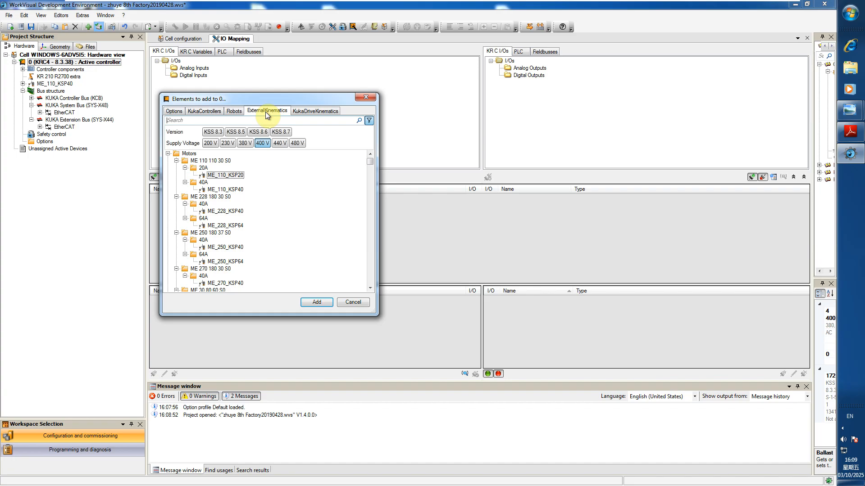
pyautogui.click(212, 133)
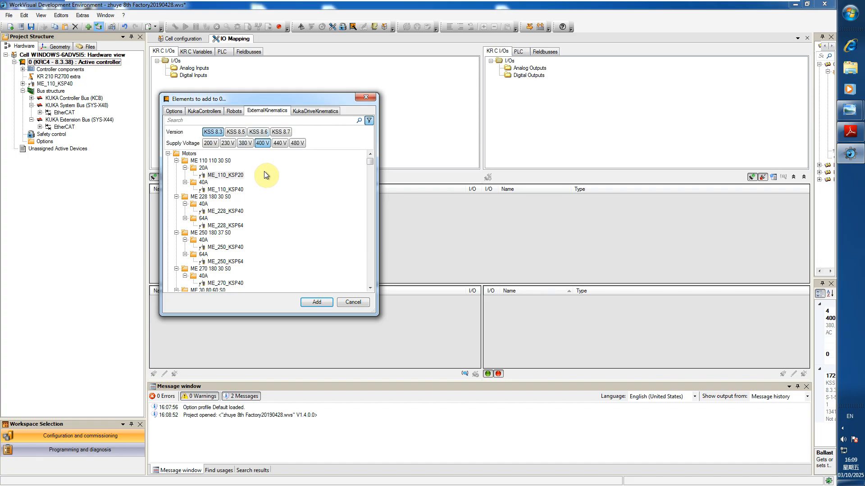
# - Add the KL100_Booster_frame linear unit from the KL100 group of the external kinematics catalog to the controller
pyautogui.click(168, 154)
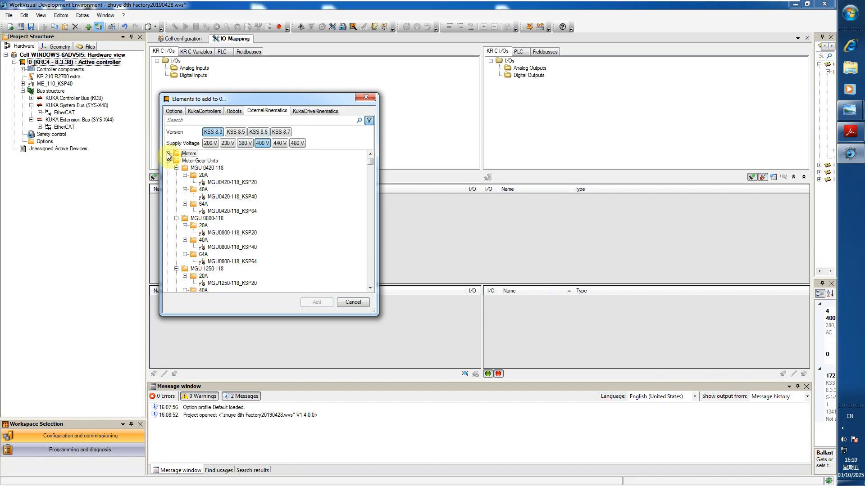
pyautogui.click(167, 160)
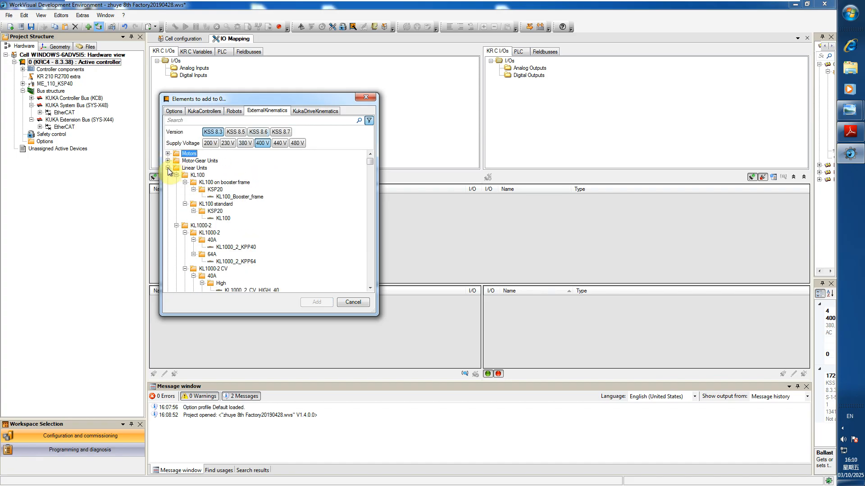
pyautogui.click(167, 168)
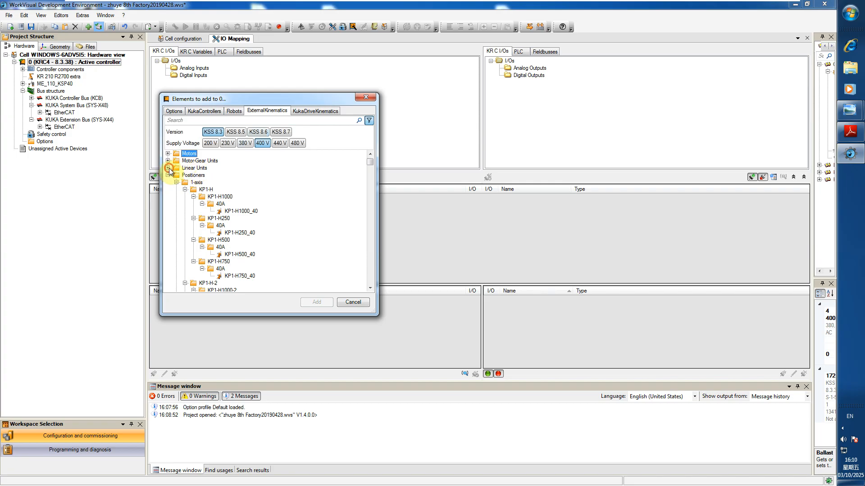
pyautogui.click(168, 168)
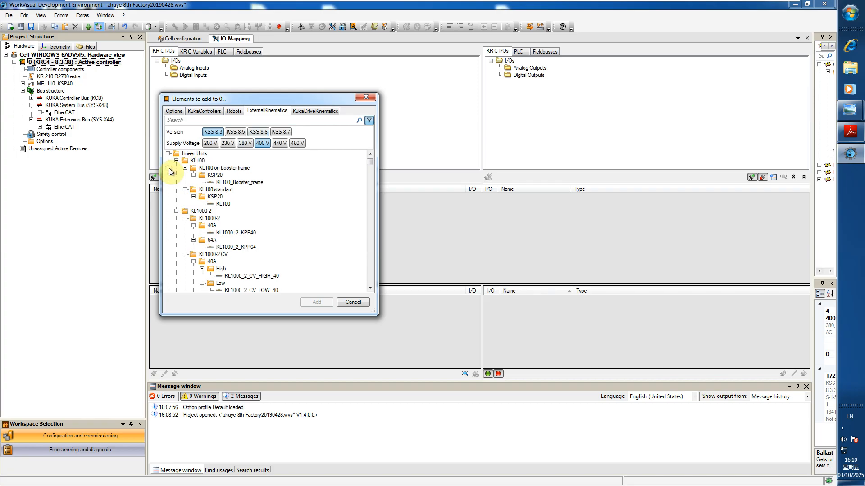
pyautogui.click(214, 176)
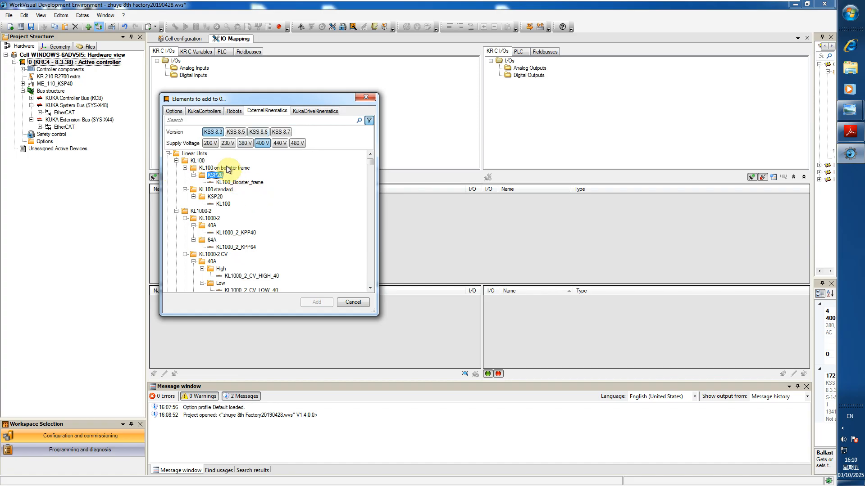
pyautogui.click(225, 183)
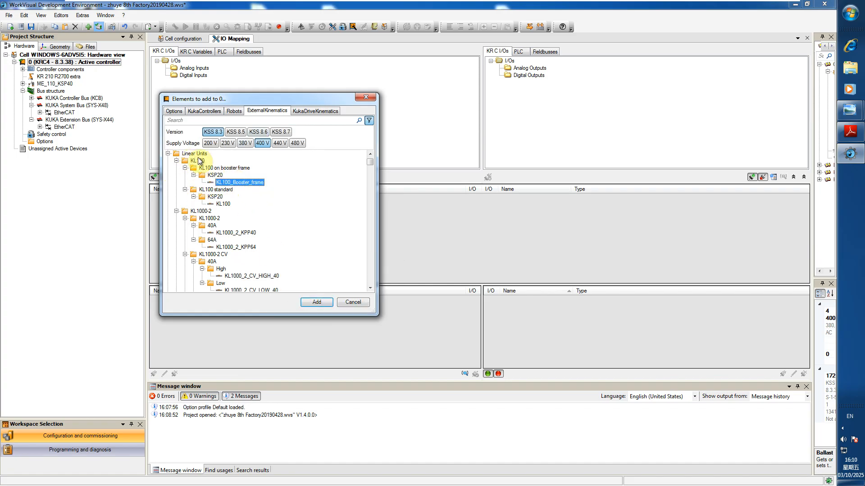
pyautogui.click(315, 302)
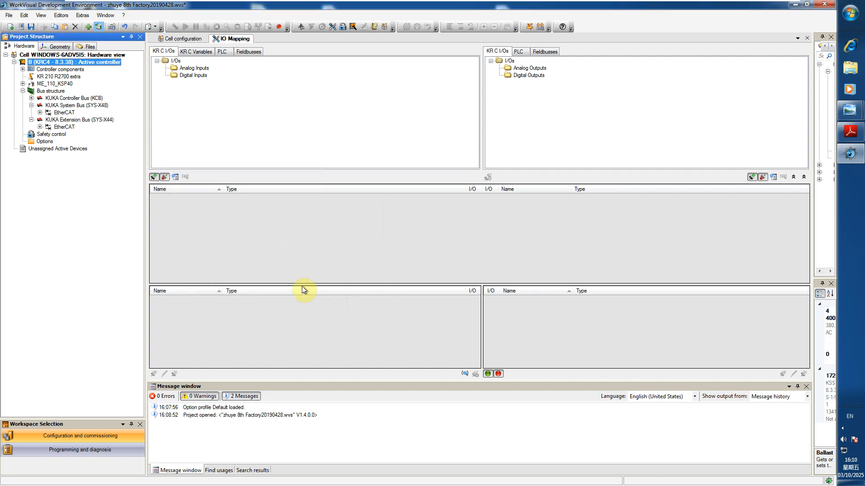
# - Open the machine data configuration of the KL100_Booster_frame linear unit
pyautogui.click(23, 91)
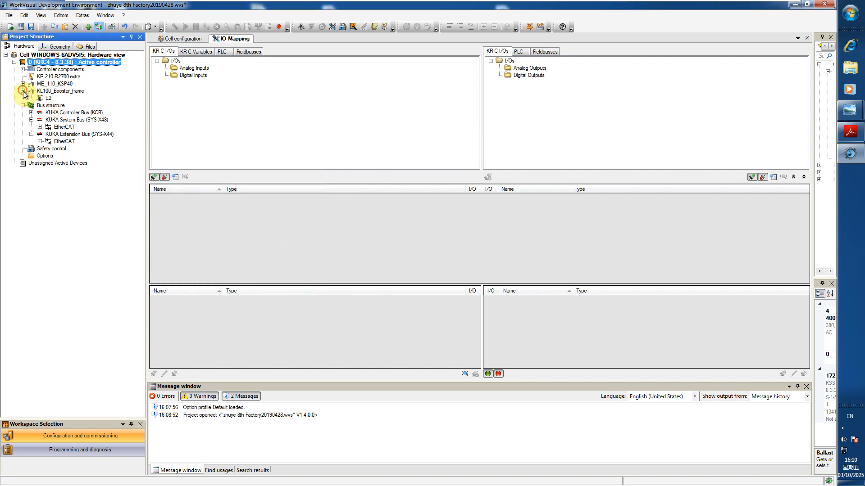
pyautogui.click(50, 92)
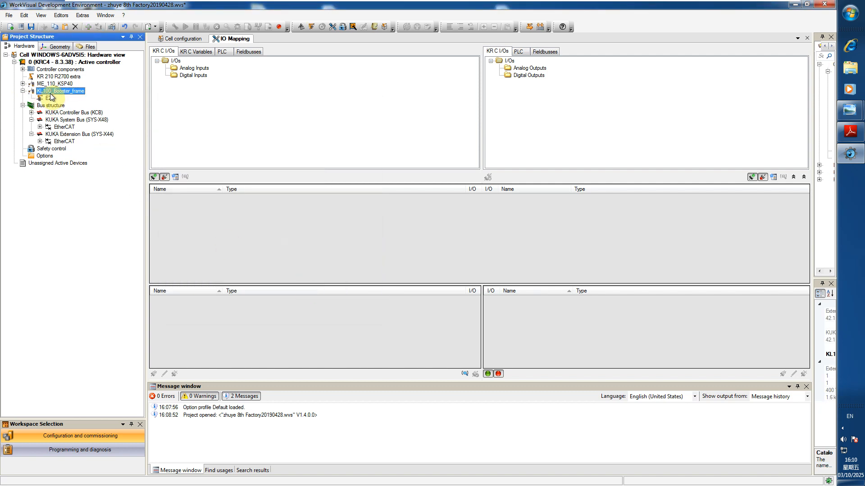
pyautogui.doubleClick(51, 92)
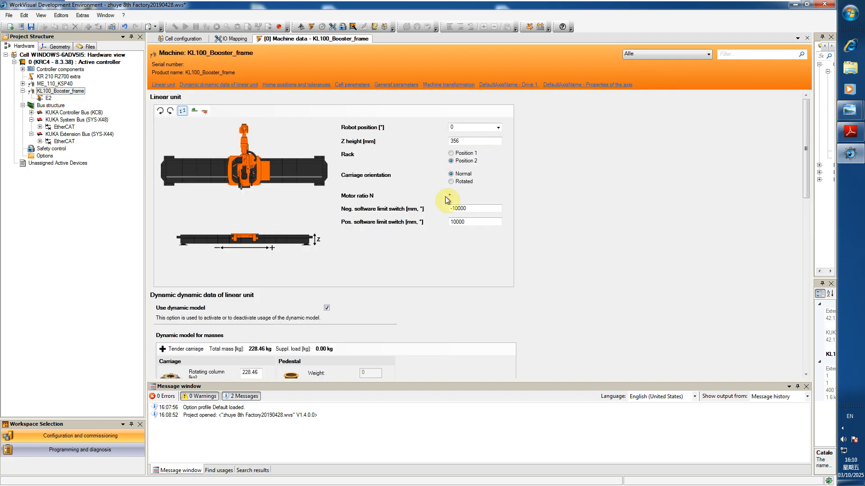
# - Try rack Position 1 on the linear unit, restore Position 2, and review the dynamic data settings
pyautogui.click(451, 153)
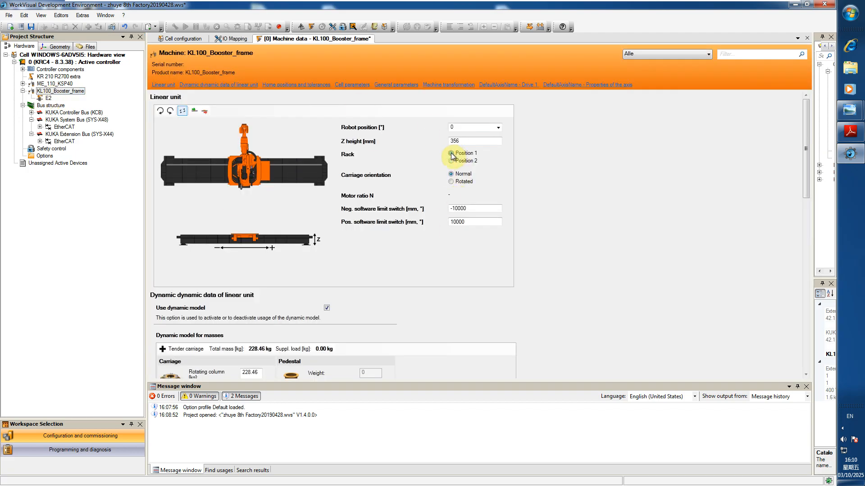
pyautogui.click(451, 161)
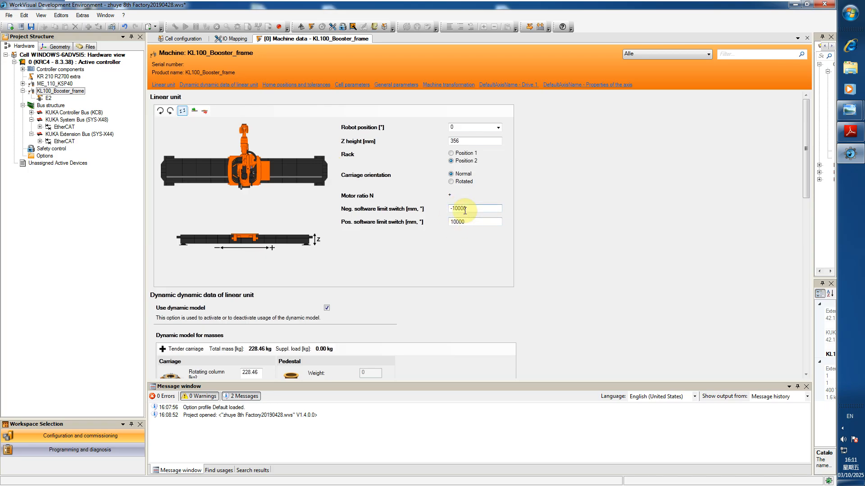
pyautogui.scroll(-3, 392, 314)
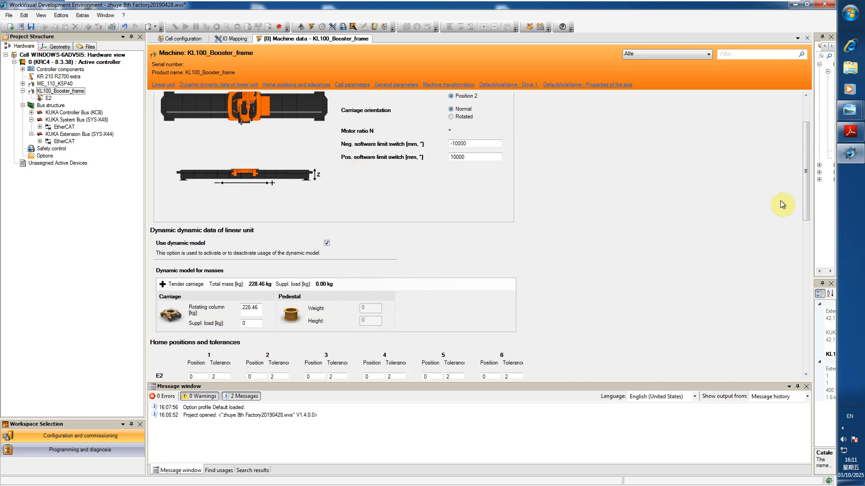
pyautogui.moveTo(806, 180); pyautogui.dragTo(812, 110)
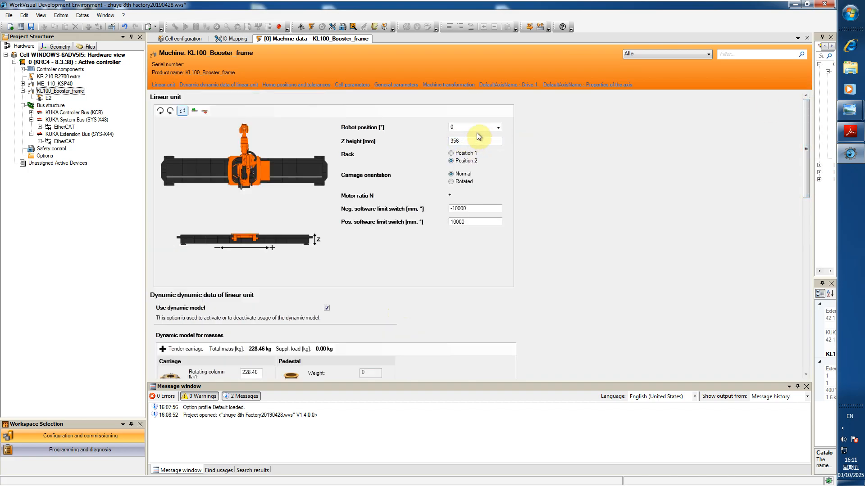
pyautogui.click(450, 153)
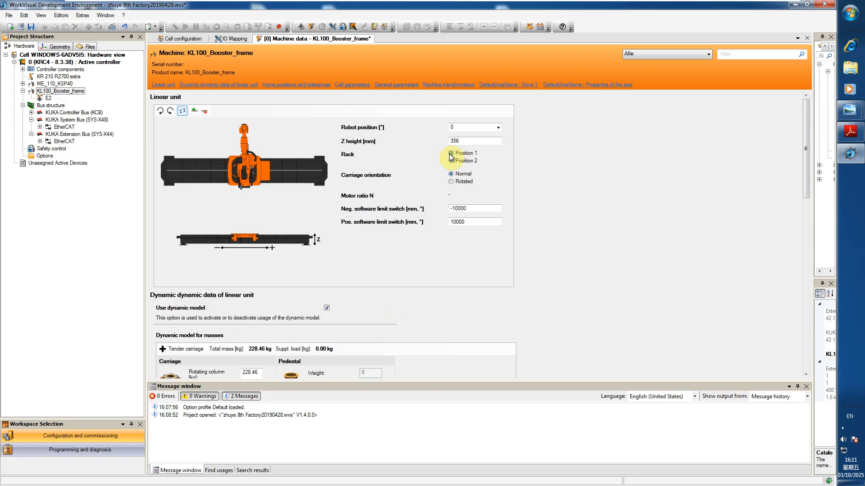
pyautogui.click(452, 160)
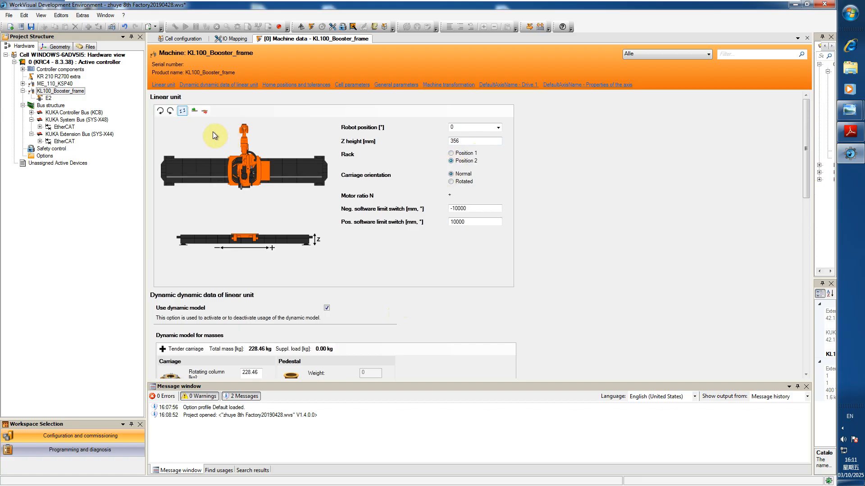
# - Rotate the robot on the linear unit's carriage in both directions, ending at a robot position of 90°
pyautogui.click(170, 113)
pyautogui.click(170, 113)
pyautogui.click(170, 114)
pyautogui.click(170, 113)
pyautogui.click(170, 113)
pyautogui.click(171, 113)
pyautogui.click(170, 113)
pyautogui.click(170, 113)
pyautogui.click(170, 113)
pyautogui.click(168, 112)
pyautogui.click(161, 112)
pyautogui.click(161, 111)
pyautogui.click(160, 111)
pyautogui.click(161, 111)
pyautogui.click(161, 111)
pyautogui.click(161, 111)
pyautogui.click(161, 113)
pyautogui.click(161, 112)
pyautogui.click(160, 112)
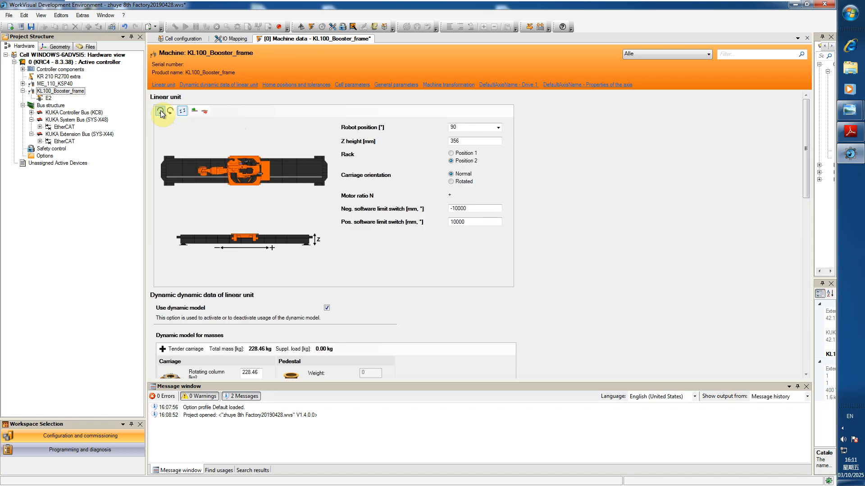
# - Rotate the robot on the carriage through its mounting angles to a robot position of 270°
pyautogui.click(170, 110)
pyautogui.click(170, 110)
pyautogui.click(170, 110)
pyautogui.click(170, 110)
pyautogui.click(170, 111)
pyautogui.click(170, 110)
pyautogui.click(170, 110)
pyautogui.click(170, 110)
pyautogui.click(171, 110)
pyautogui.click(170, 110)
pyautogui.click(171, 111)
pyautogui.click(171, 110)
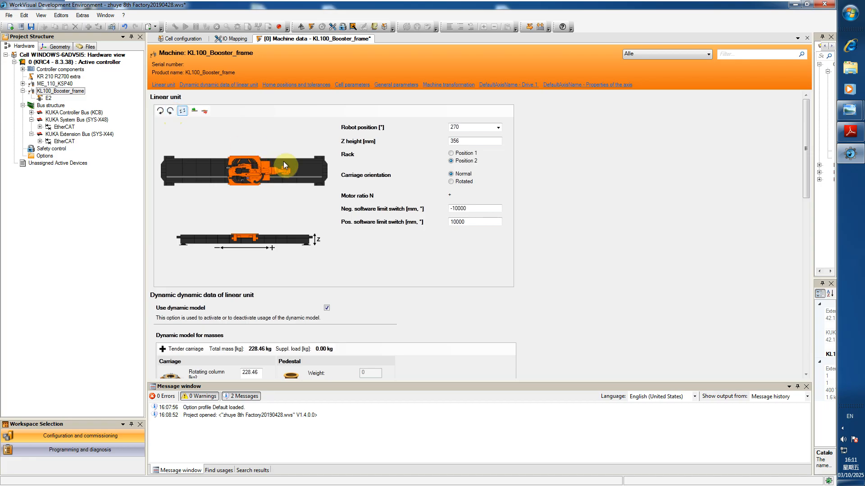
# - Step the robot position through 315°, 45°, 90° and 120°, ending at 180°
pyautogui.click(169, 111)
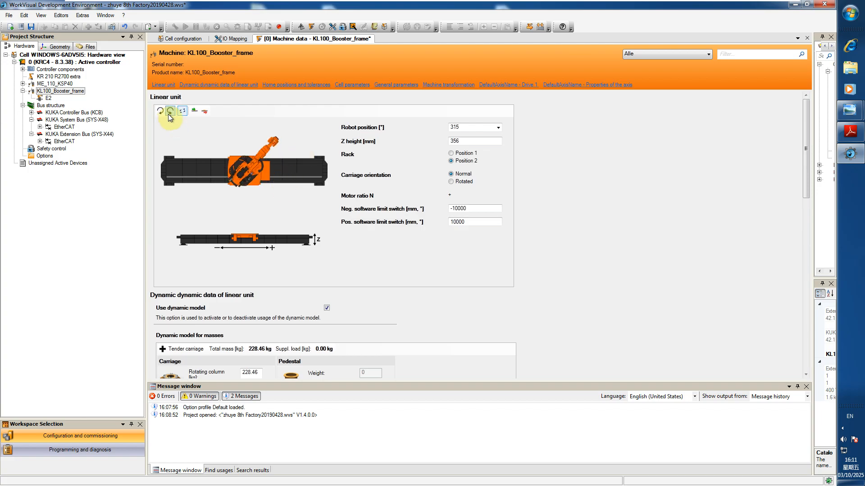
pyautogui.click(169, 114)
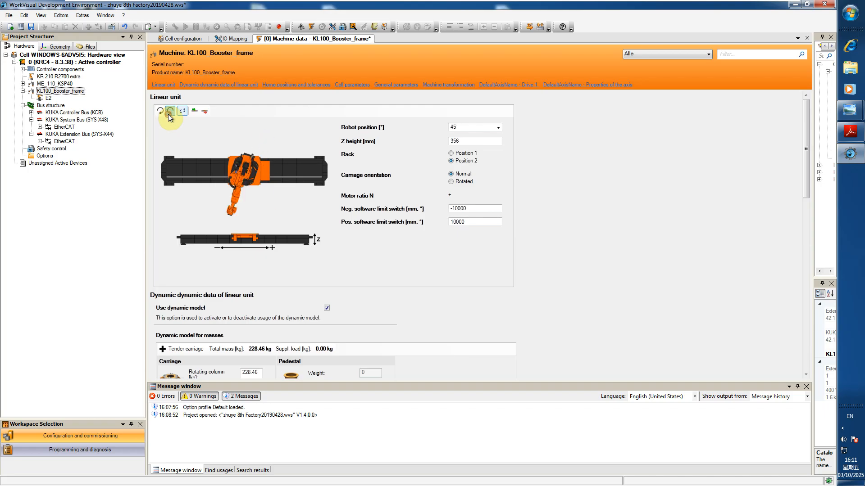
pyautogui.click(168, 113)
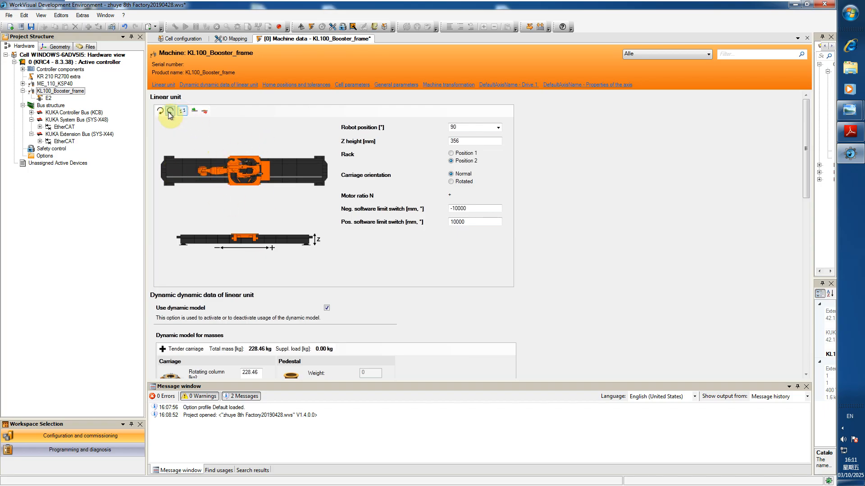
pyautogui.click(168, 111)
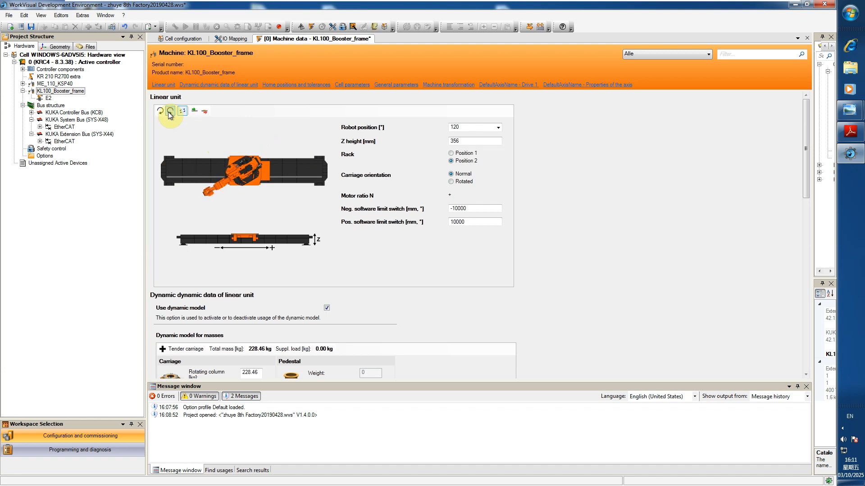
pyautogui.click(169, 112)
pyautogui.click(169, 112)
pyautogui.click(168, 112)
pyautogui.click(168, 112)
pyautogui.click(168, 112)
pyautogui.click(162, 110)
pyautogui.click(162, 110)
pyautogui.click(162, 111)
pyautogui.click(162, 110)
pyautogui.click(162, 111)
pyautogui.click(162, 110)
pyautogui.click(171, 113)
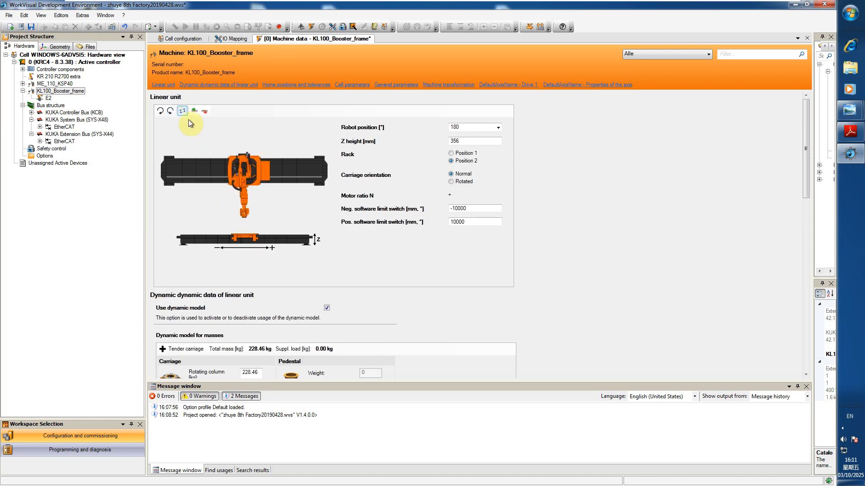
# - Rotate the robot on the carriage back to a robot position of 0°
pyautogui.click(161, 111)
pyautogui.click(161, 111)
pyautogui.click(161, 111)
pyautogui.click(161, 112)
pyautogui.click(160, 112)
pyautogui.click(161, 112)
pyautogui.click(161, 112)
pyautogui.click(160, 112)
pyautogui.click(161, 111)
pyautogui.click(161, 115)
pyautogui.click(161, 114)
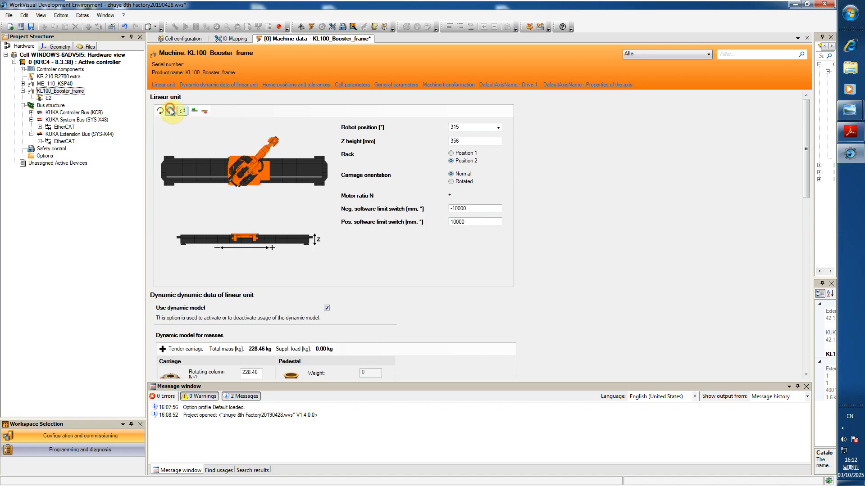
pyautogui.click(171, 111)
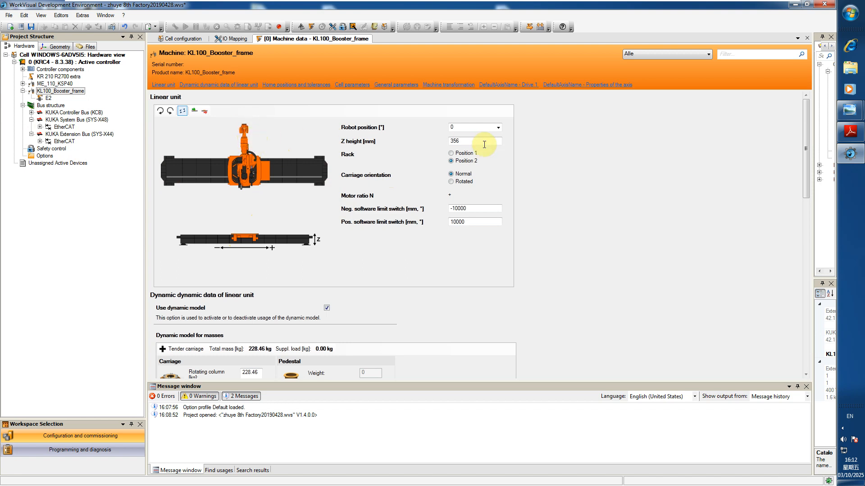
# - Switch the linear unit's rack to Position 1 and back to Position 2, and review the settings below
pyautogui.click(451, 153)
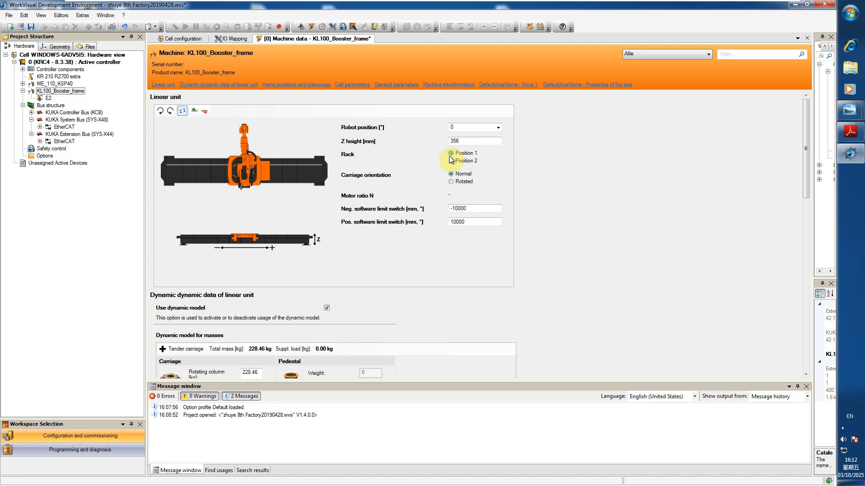
pyautogui.click(451, 161)
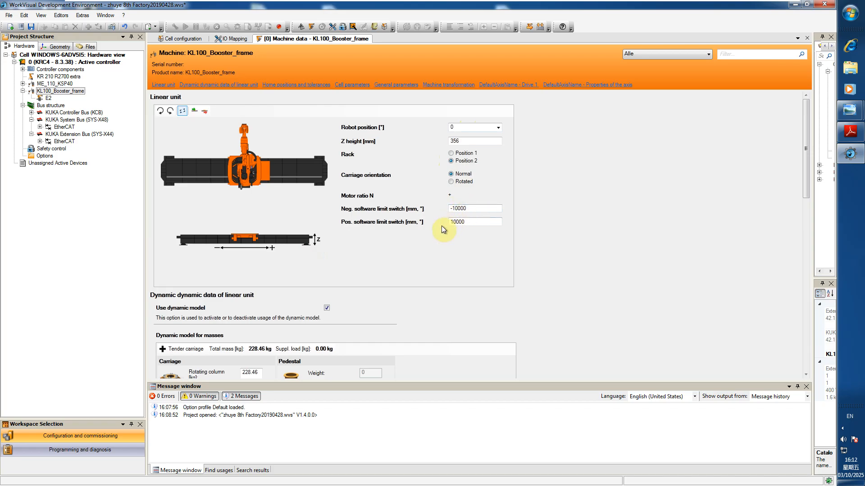
pyautogui.scroll(-3, 384, 310)
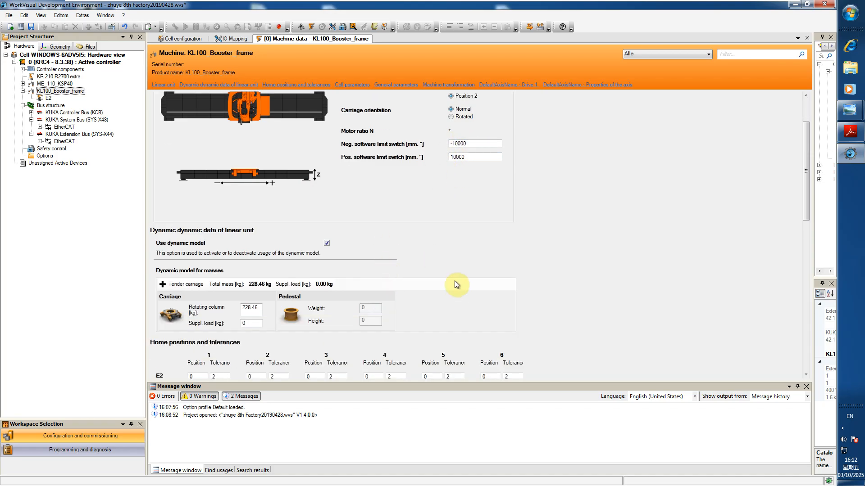
pyautogui.scroll(3, 448, 240)
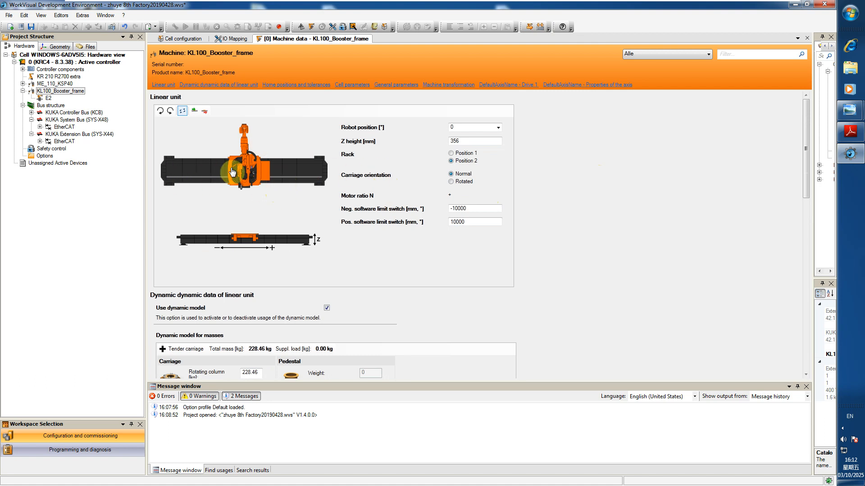
# - Open the selection of elements to add to the controller 0 (KRC4 - 8.3.38)
pyautogui.click(49, 78)
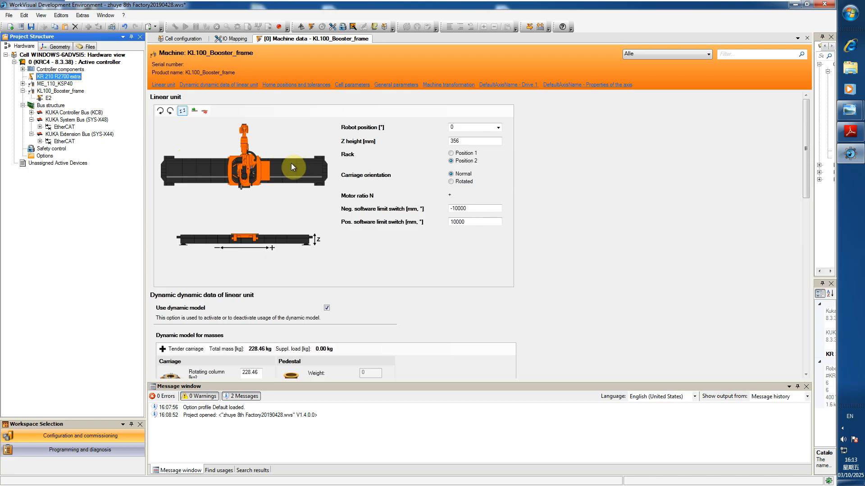
pyautogui.rightClick(67, 78)
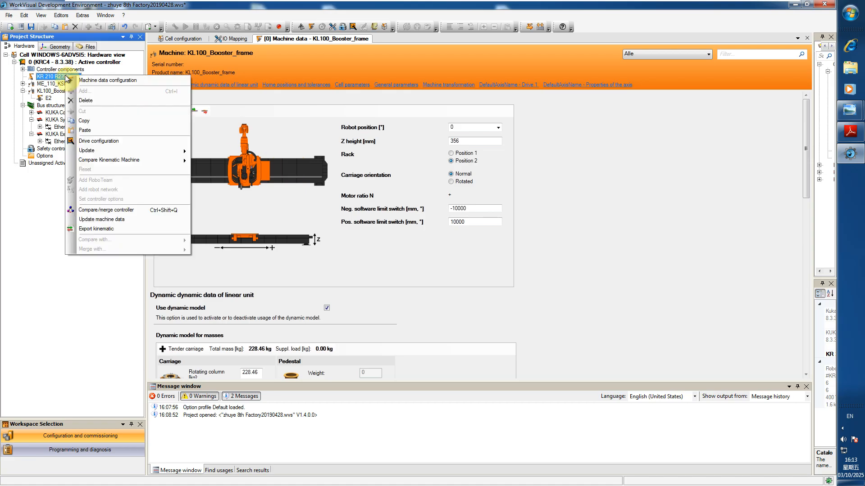
pyautogui.click(47, 63)
pyautogui.click(48, 64)
pyautogui.rightClick(48, 66)
pyautogui.click(88, 89)
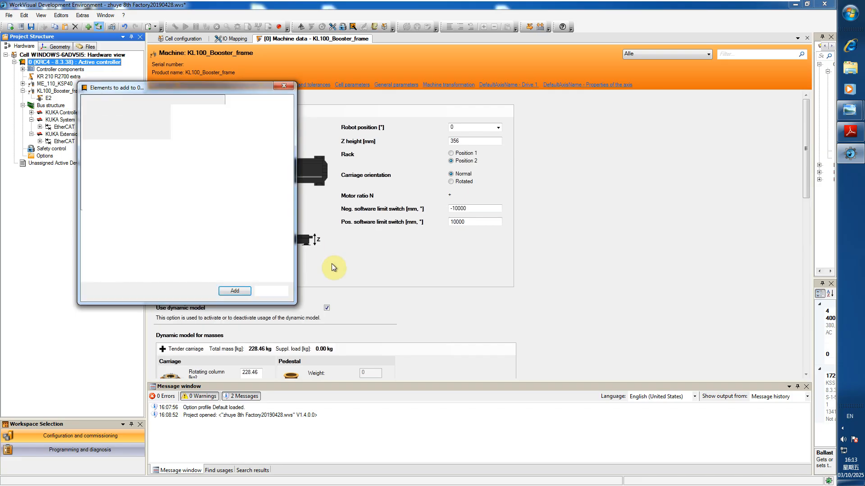
pyautogui.moveTo(170, 89); pyautogui.dragTo(266, 116)
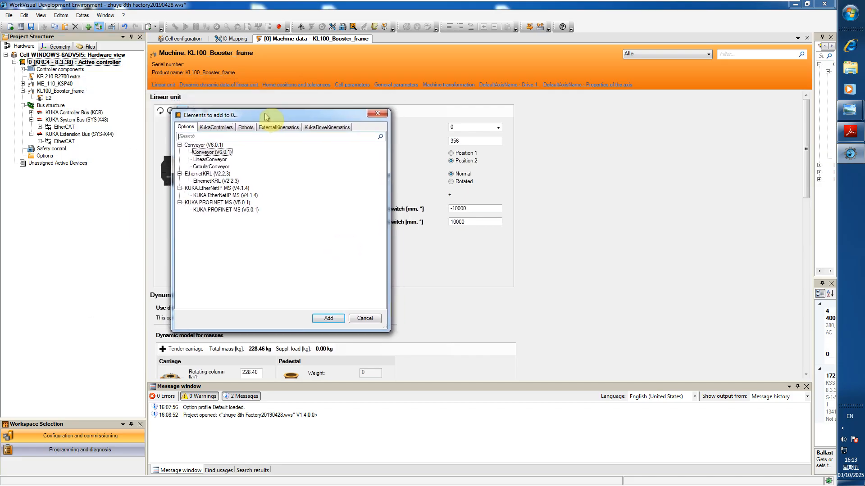
# - Add the 20A motor ME_110_KSP20 from the external kinematics, dismiss the project analysis notice and expand the new kinematic's axis
pyautogui.click(277, 128)
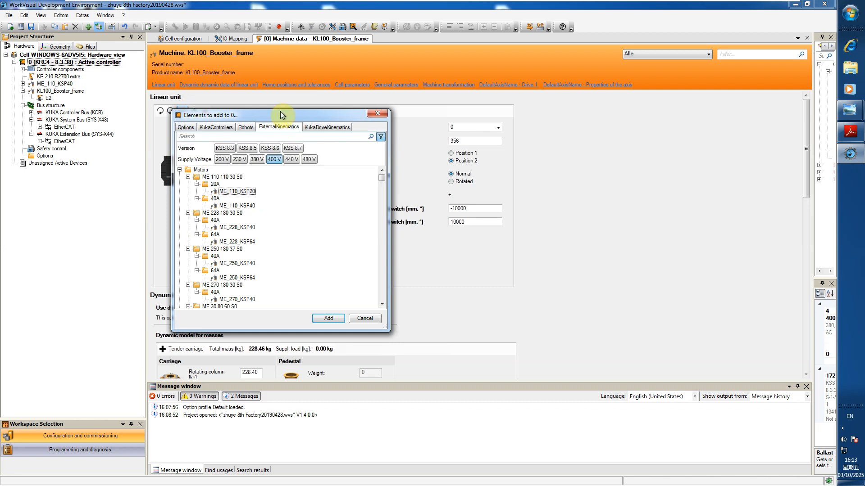
pyautogui.moveTo(288, 115); pyautogui.dragTo(477, 132)
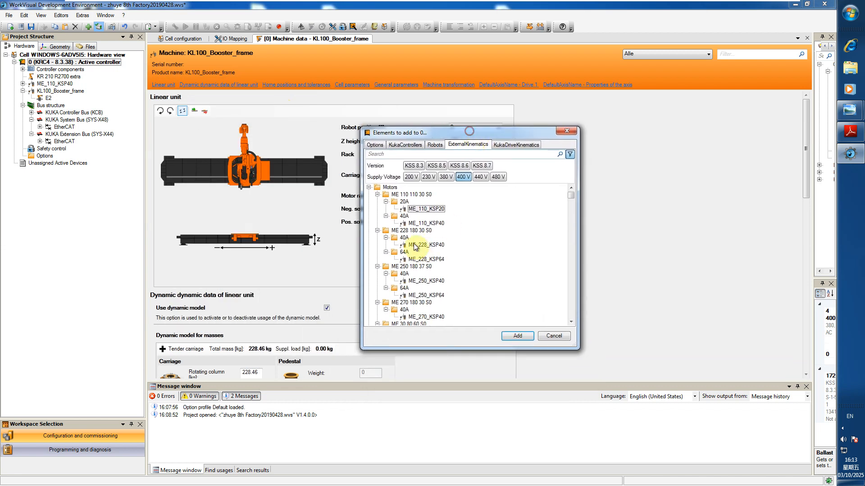
pyautogui.click(419, 210)
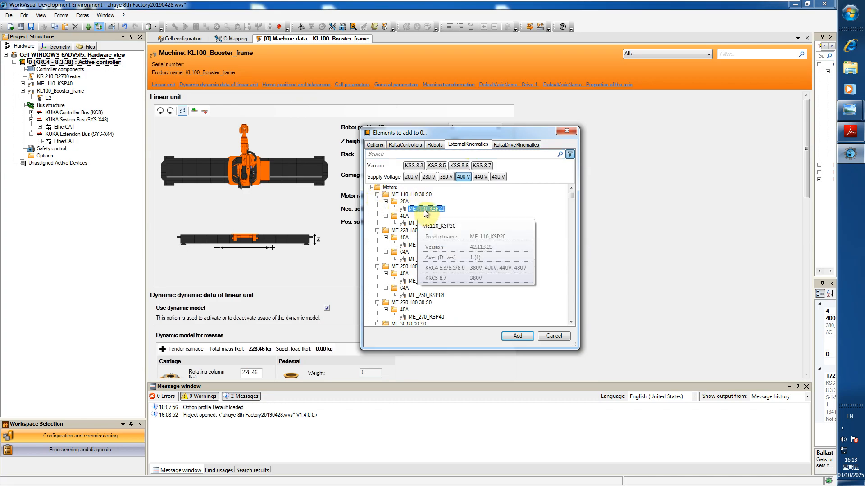
pyautogui.click(511, 337)
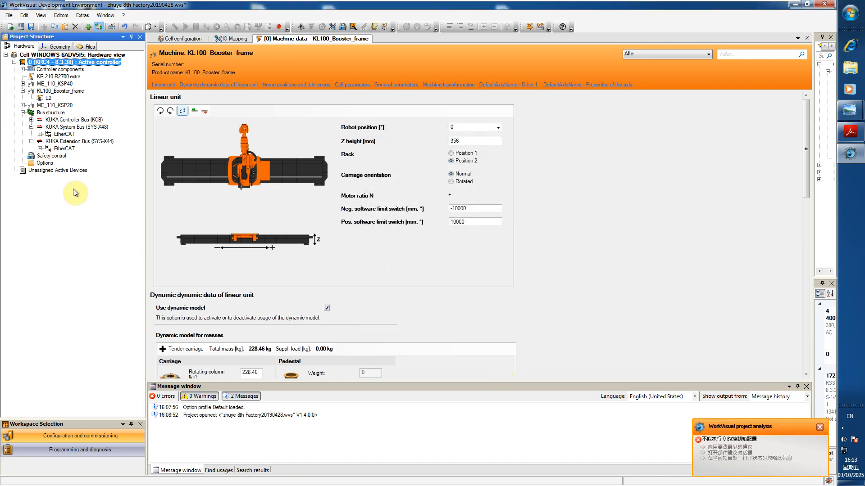
pyautogui.click(727, 459)
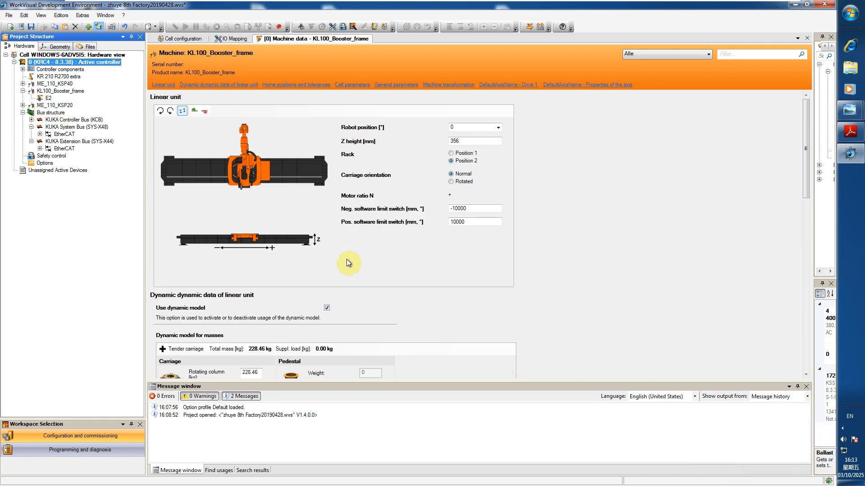
pyautogui.click(23, 105)
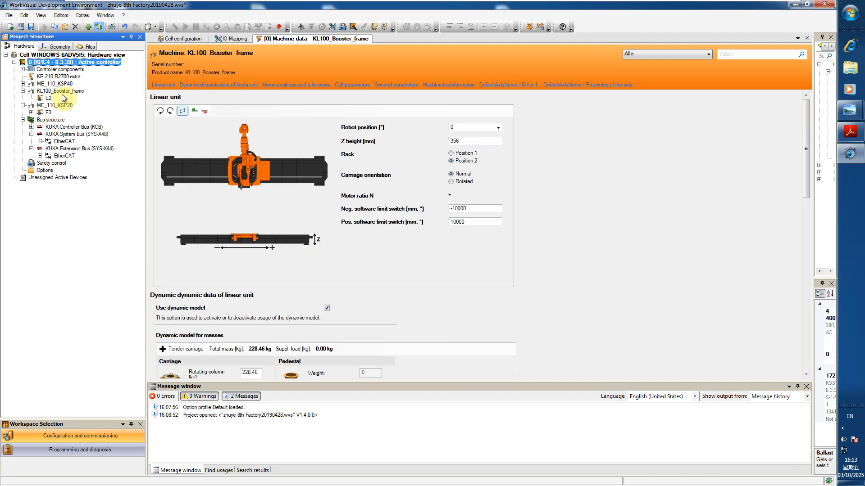
# - Delete the external kinematics KL100_Booster_frame and ME_110_KSP40 from the controller
pyautogui.click(54, 92)
pyautogui.rightClick(55, 93)
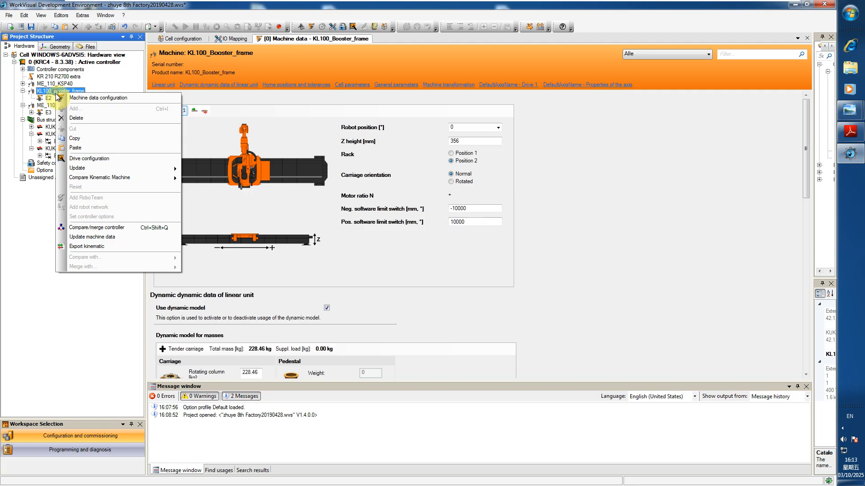
pyautogui.click(72, 119)
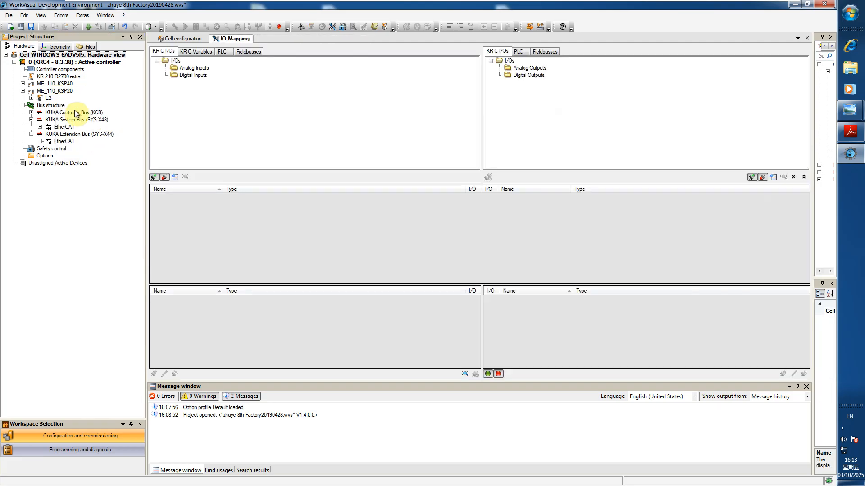
pyautogui.click(43, 85)
pyautogui.rightClick(43, 85)
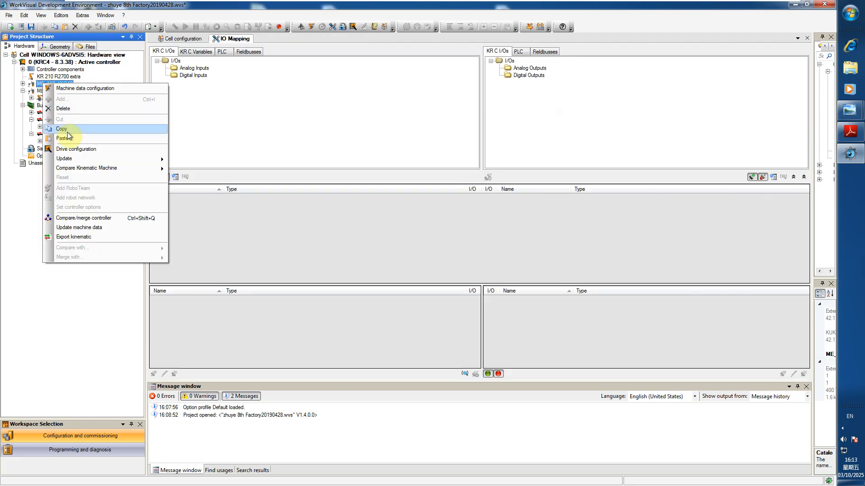
pyautogui.click(67, 109)
# - Set the axis type of ME_110_KSP20 to Linear in its machine data, and close the editor with the changes saved
pyautogui.click(44, 84)
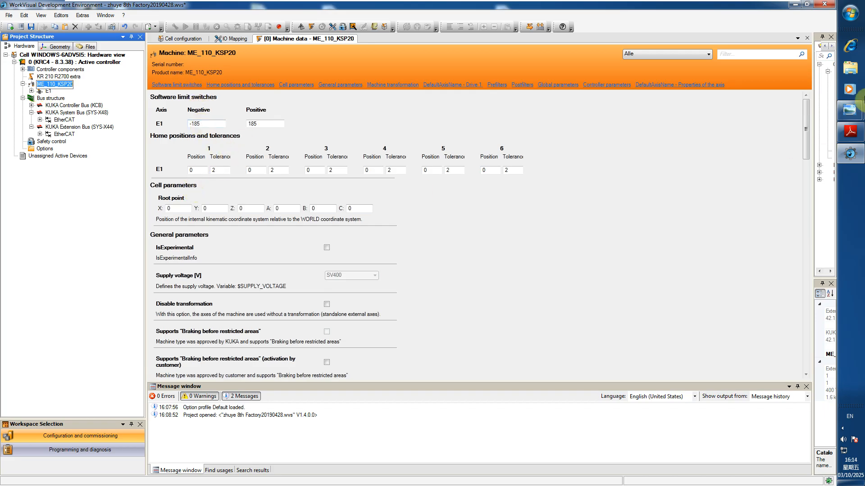
pyautogui.moveTo(806, 109); pyautogui.dragTo(806, 367)
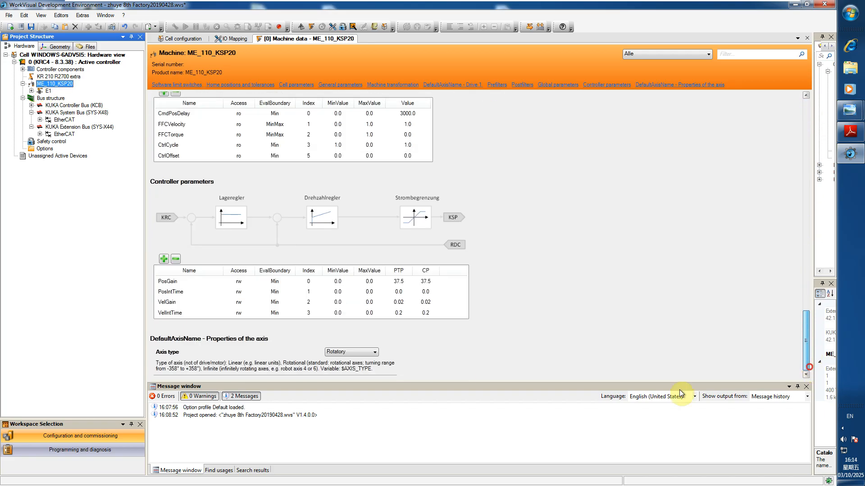
pyautogui.click(354, 352)
pyautogui.click(338, 360)
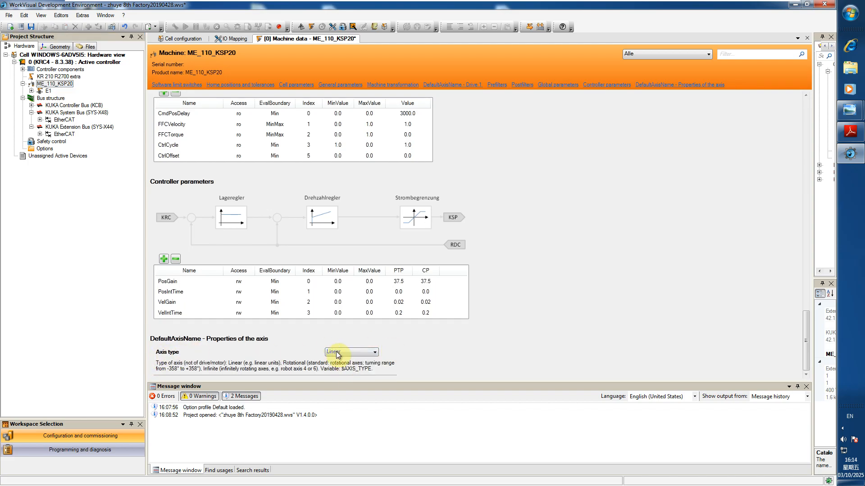
pyautogui.rightClick(292, 39)
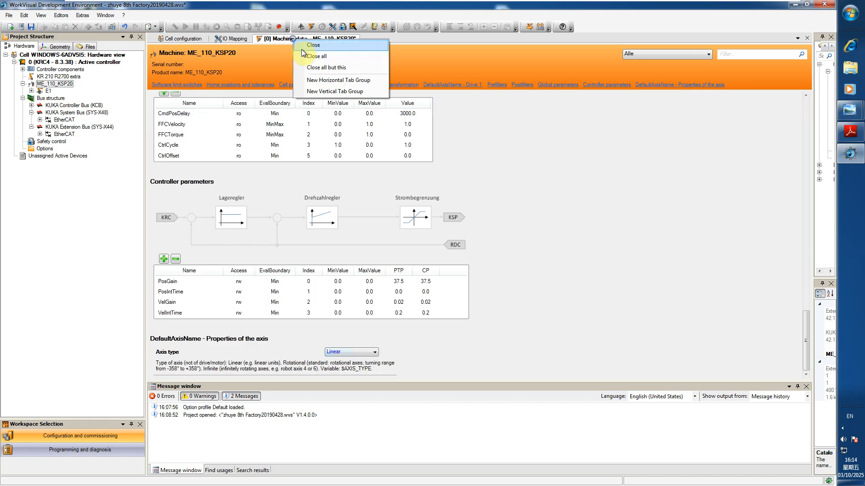
pyautogui.click(305, 45)
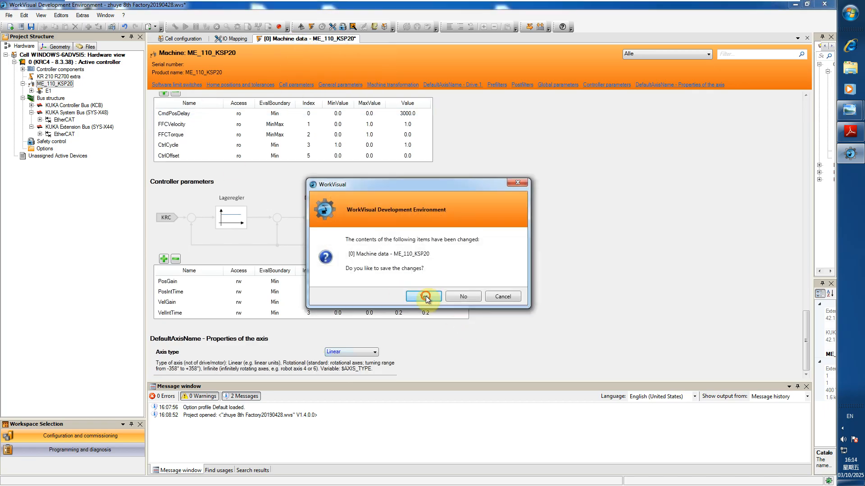
pyautogui.click(424, 296)
# - Reopen the ME_110_KSP20 machine data and check the saved axis type among the axis properties
pyautogui.click(56, 83)
pyautogui.doubleClick(56, 84)
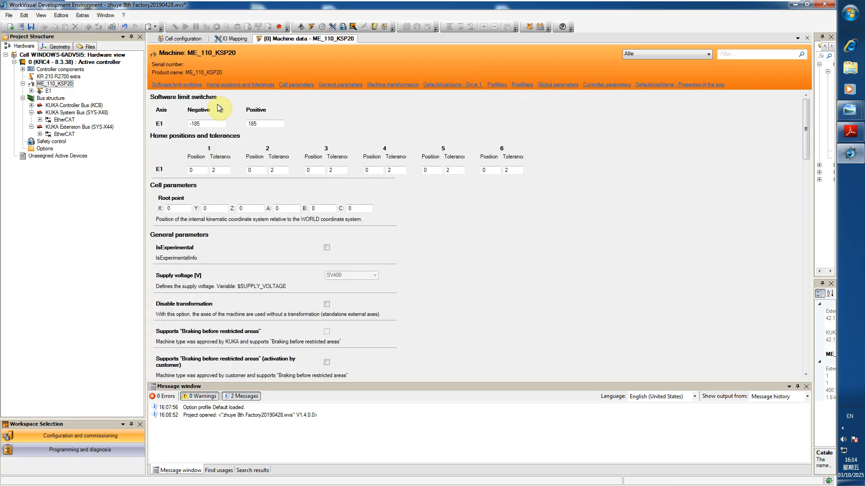
pyautogui.moveTo(805, 110); pyautogui.dragTo(796, 358)
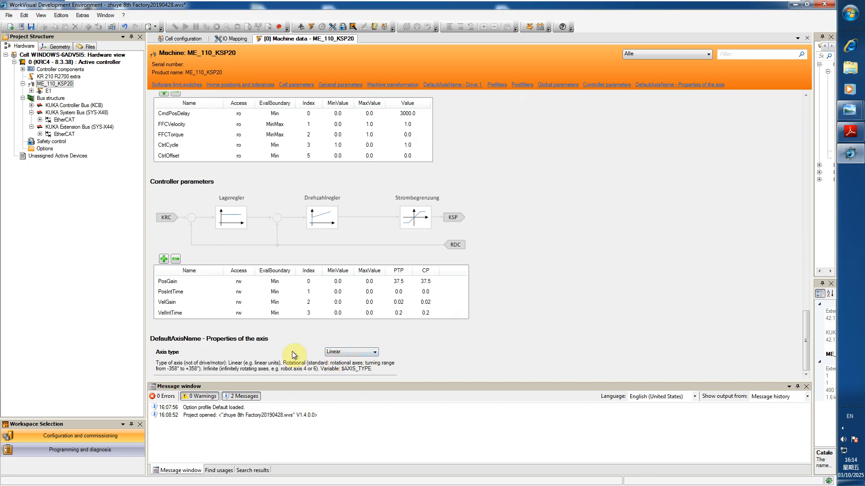
pyautogui.moveTo(802, 332); pyautogui.dragTo(805, 100)
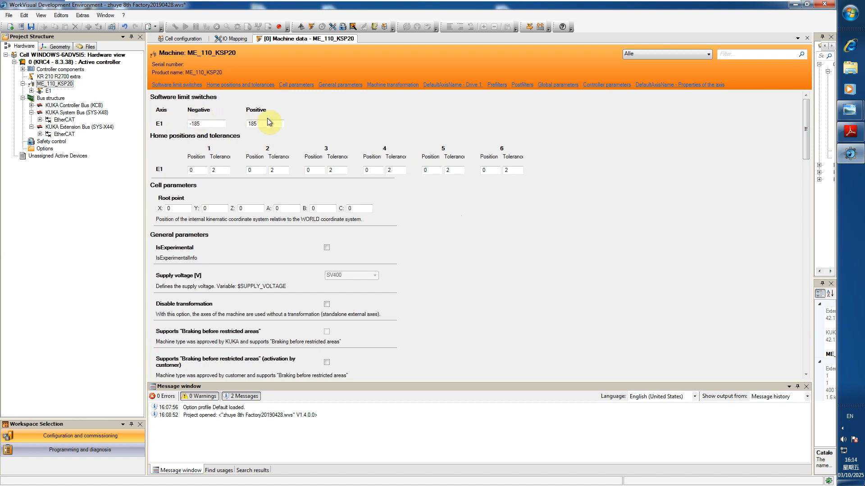
# - Set the E1 software limit switches to -10000 negative and 10000 positive
pyautogui.click(207, 124)
pyautogui.press('BackSpace')
pyautogui.press('BackSpace')
pyautogui.write('00')
pyautogui.click(267, 123)
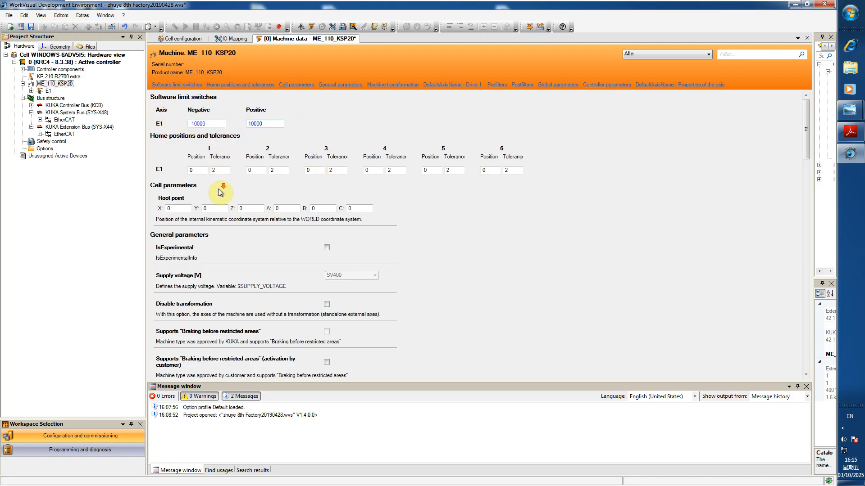
# - Review the ME_110_KSP20 machine data from the home positions down to the Machine transformation frames
pyautogui.scroll(-1, 220, 193)
pyautogui.scroll(-1, 246, 219)
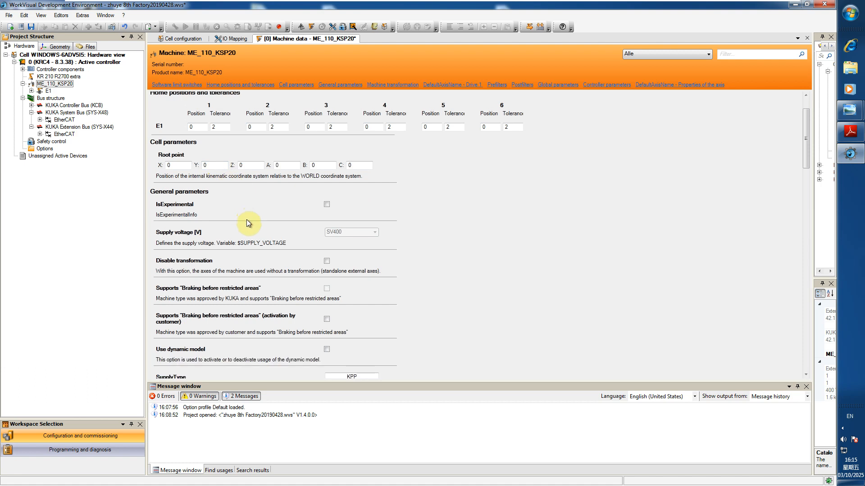
pyautogui.scroll(1, 239, 171)
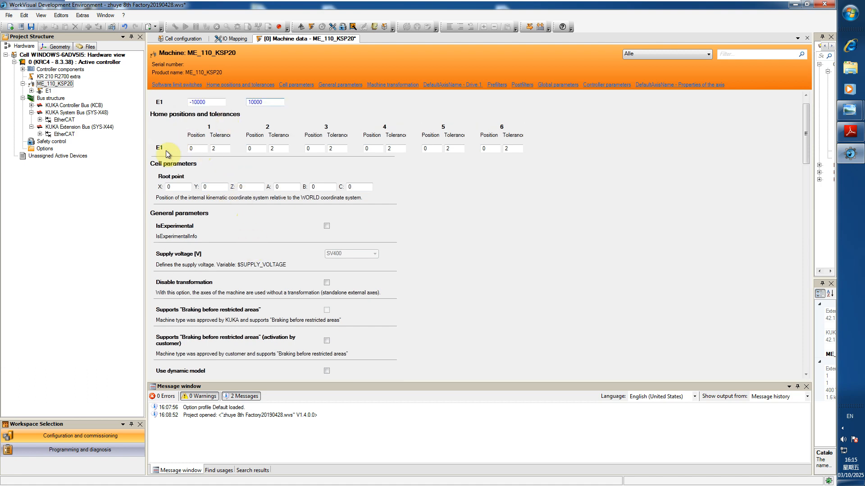
pyautogui.scroll(-3, 245, 192)
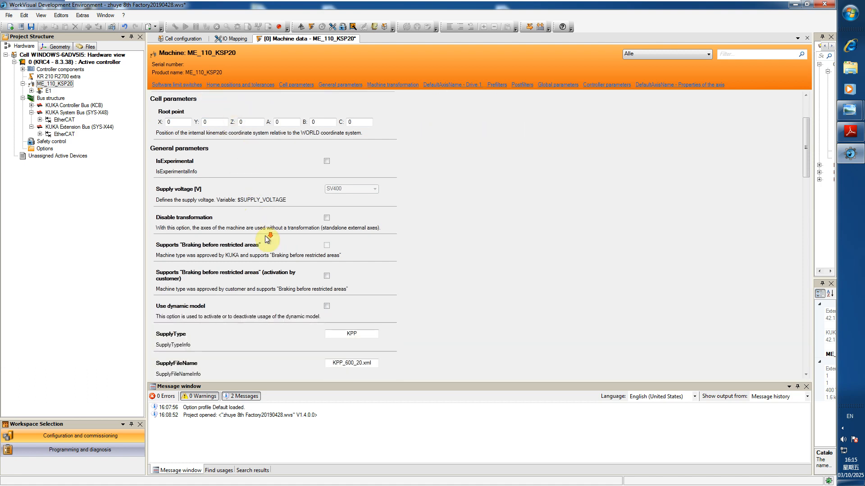
pyautogui.scroll(-16, 268, 237)
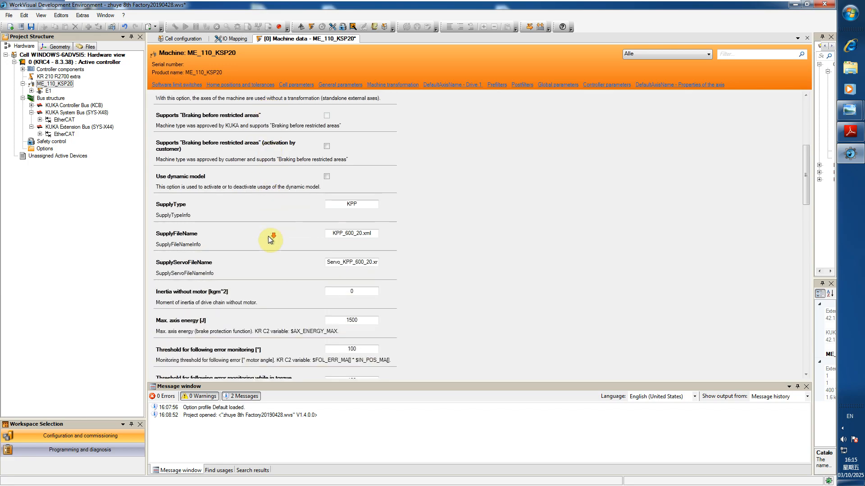
pyautogui.scroll(-2, 269, 237)
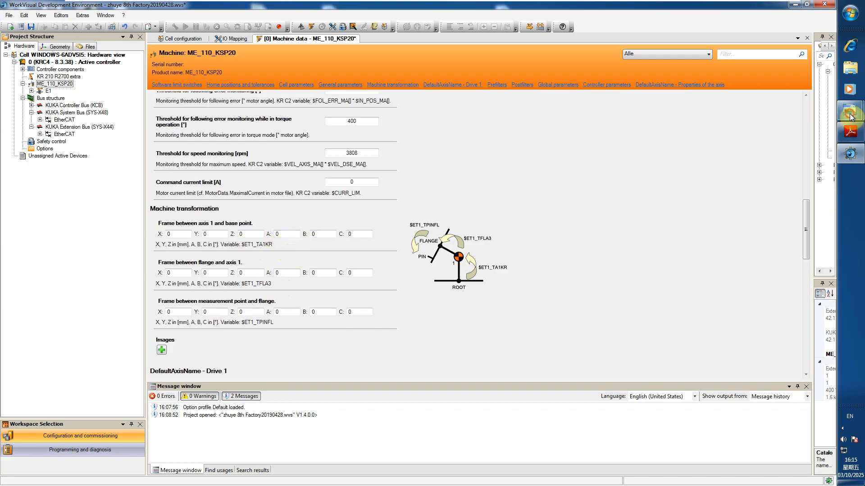
# - Open the Flange picture from the desktop in Windows Photo Viewer and enlarge it to full screen
pyautogui.moveTo(850, 118)
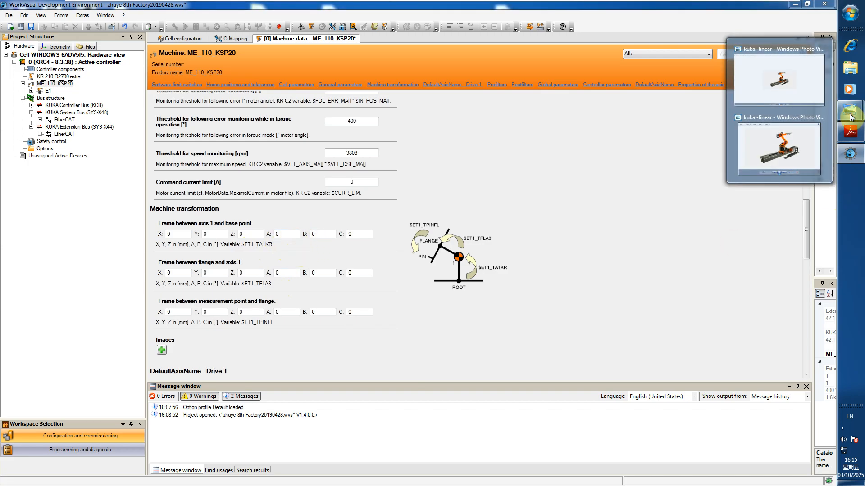
pyautogui.click(794, 4)
pyautogui.click(627, 110)
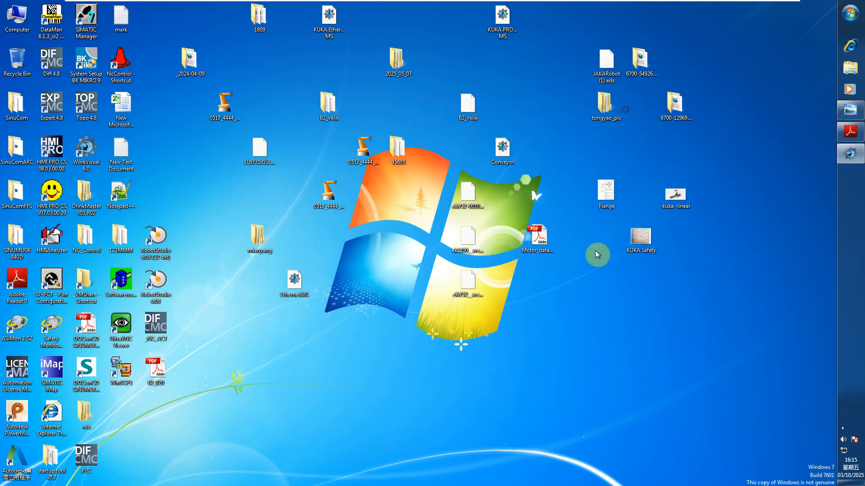
pyautogui.doubleClick(609, 194)
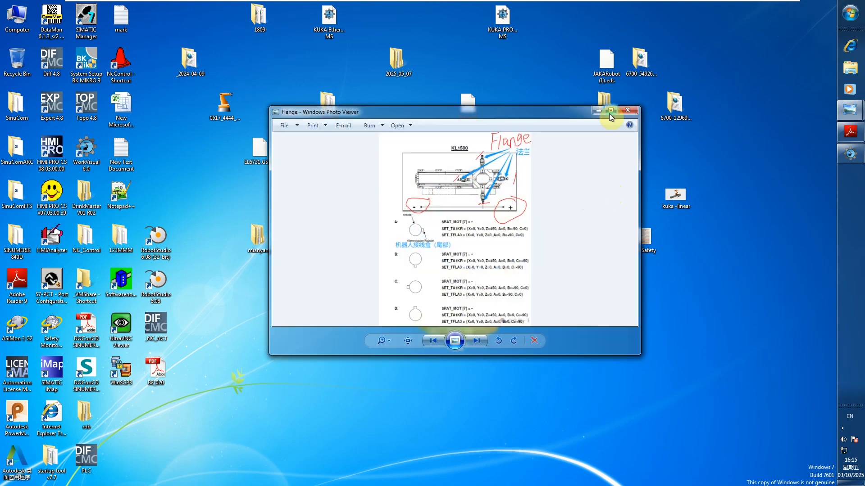
pyautogui.doubleClick(608, 113)
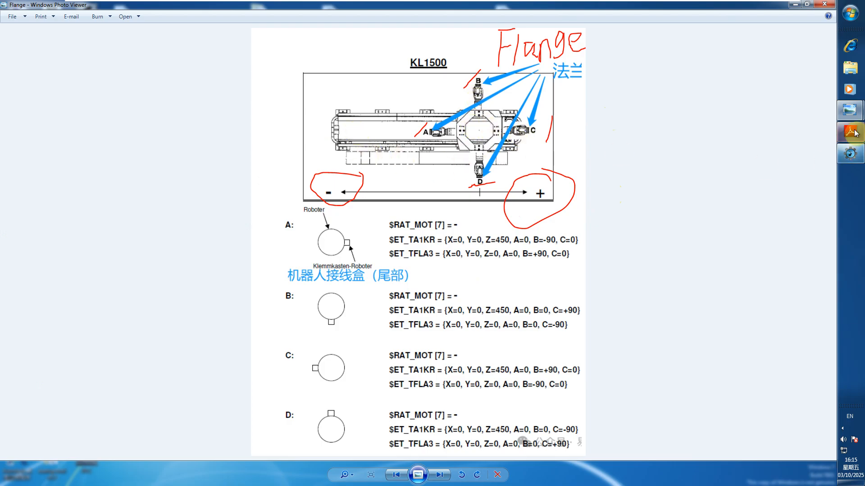
# - Compare the Machine transformation frames in WorkVisual with the $ET_TA1KR and $ET_TFLA3 values in the Flange picture
pyautogui.click(849, 154)
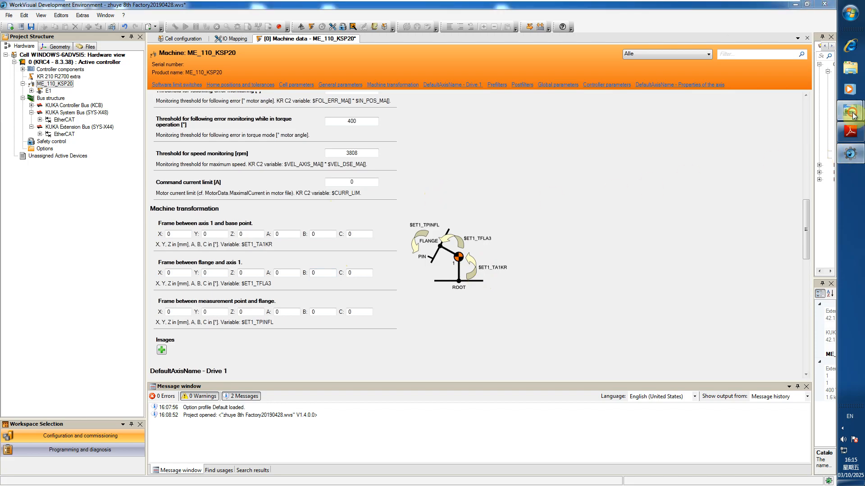
pyautogui.moveTo(849, 110)
pyautogui.click(799, 151)
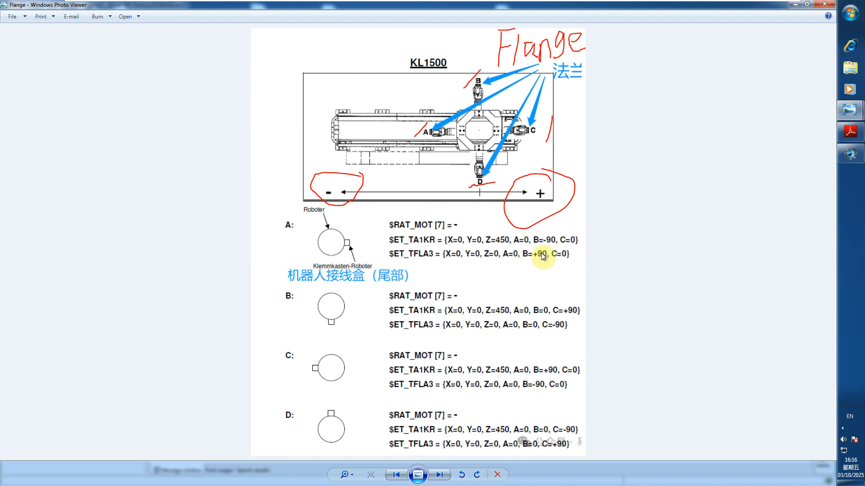
# - Back in WorkVisual, set B to -90 in the frame between axis 1 and base point and to 90 in the frame between flange and axis 1
pyautogui.click(850, 154)
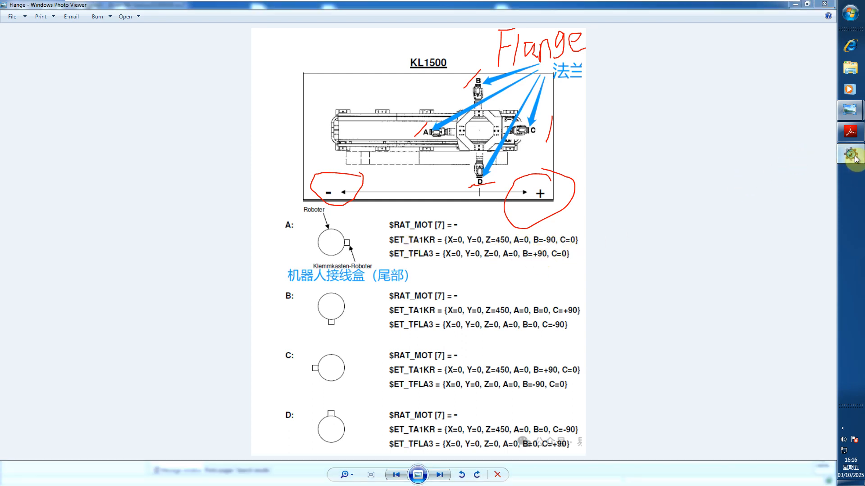
pyautogui.click(321, 233)
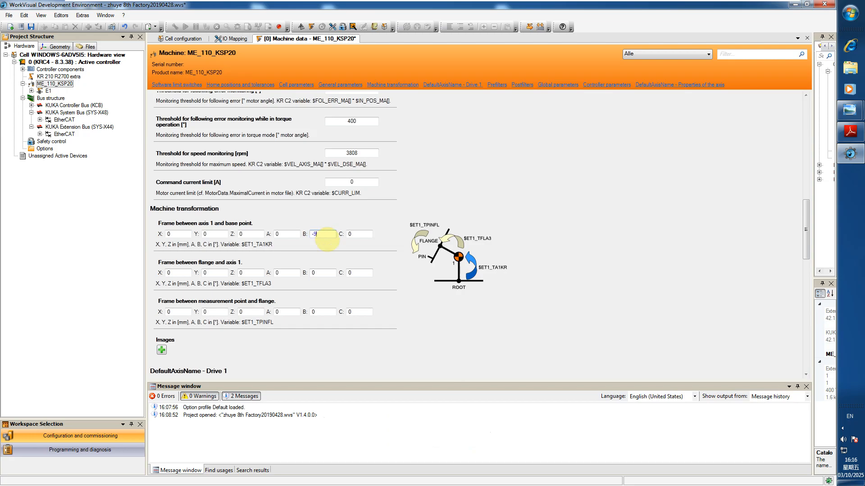
pyautogui.click(321, 272)
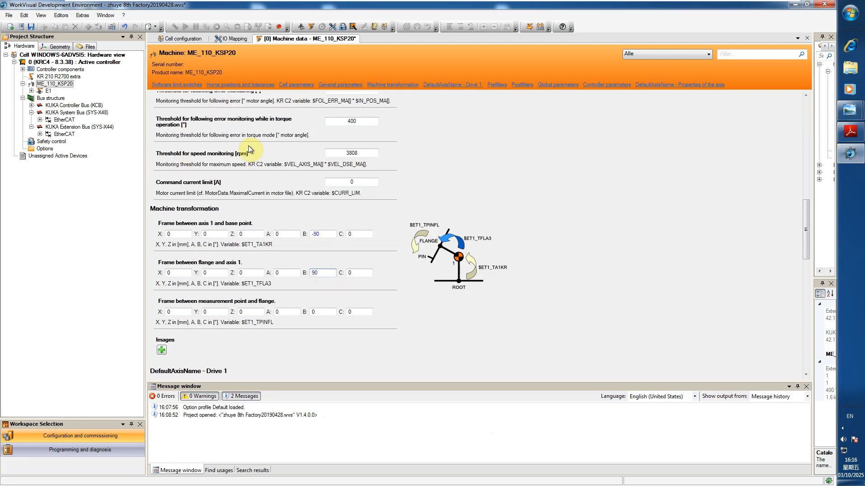
# - Examine the global and controller parameters of ME_110_KSP20, including the PosGain, VelGain and VelIntTime rows
pyautogui.moveTo(807, 212); pyautogui.dragTo(789, 301)
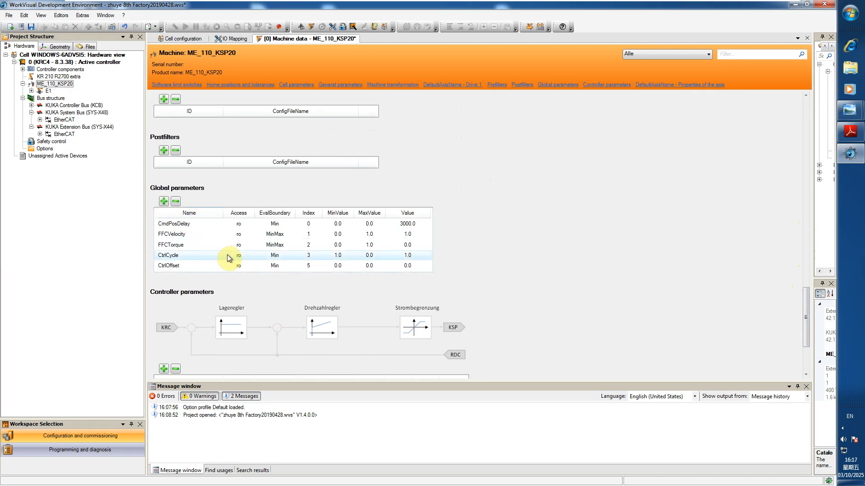
pyautogui.scroll(-5, 314, 266)
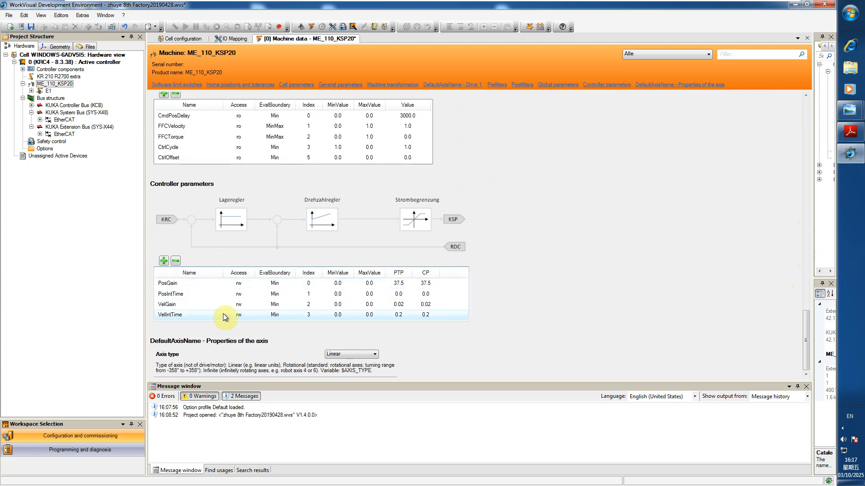
pyautogui.click(848, 134)
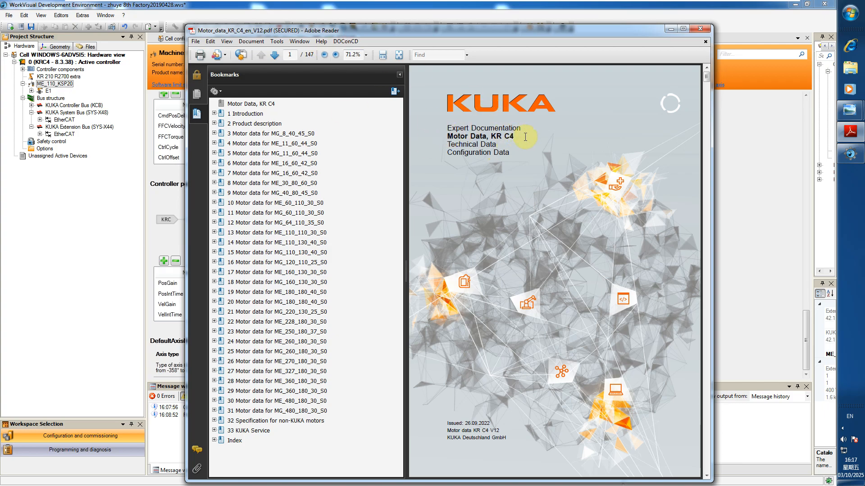
pyautogui.click(671, 29)
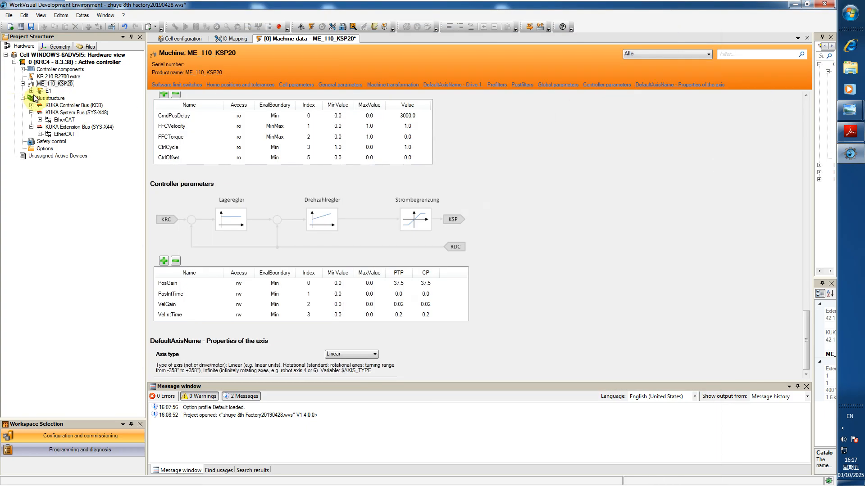
pyautogui.click(22, 84)
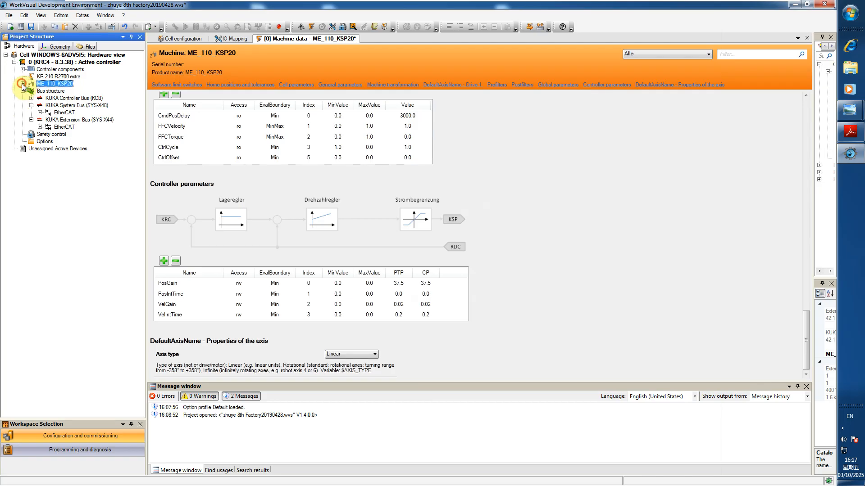
pyautogui.click(23, 84)
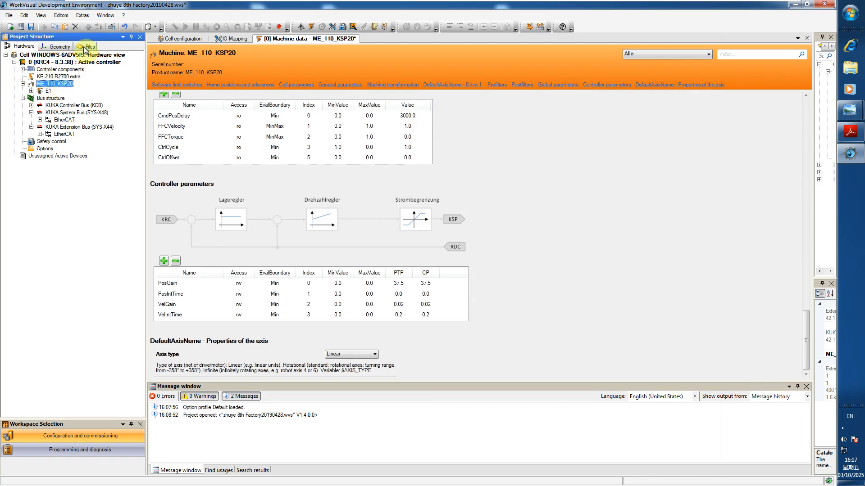
# - Switch to the KUKA motor data PDF in Adobe Reader, search for ME_110_110 and open the ME_110_110_30_S0 section at 100% zoom
pyautogui.click(850, 131)
pyautogui.click(421, 56)
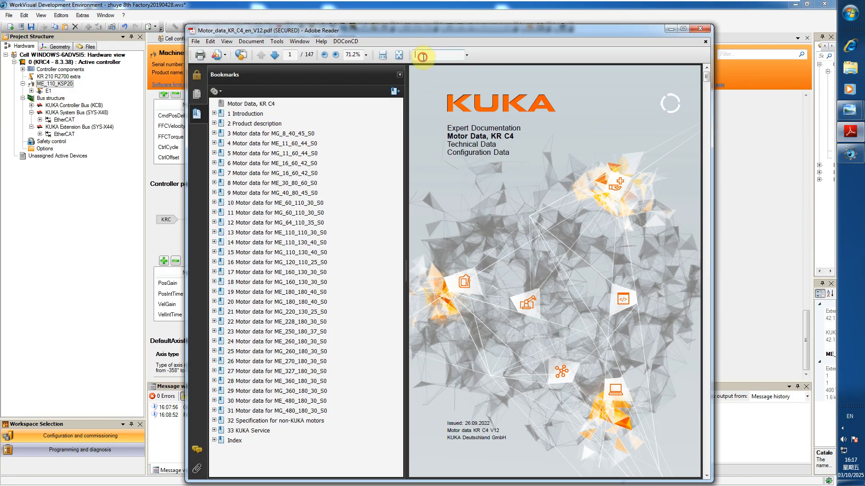
pyautogui.click(683, 29)
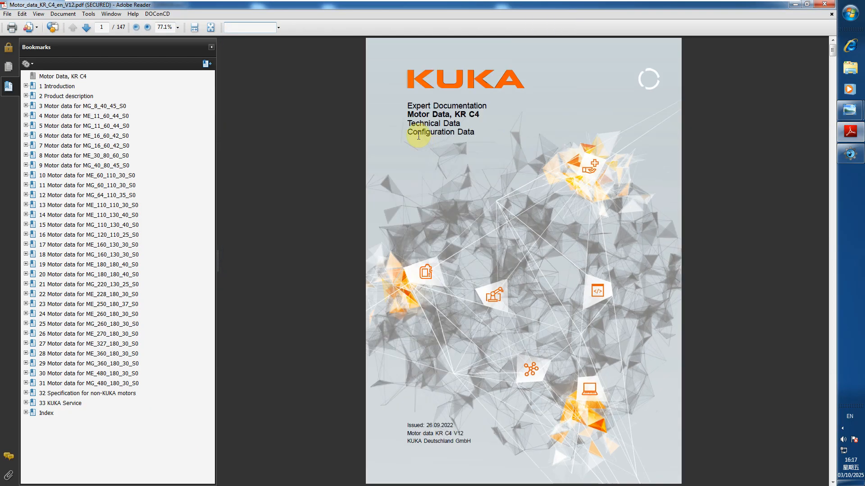
pyautogui.write('ME')
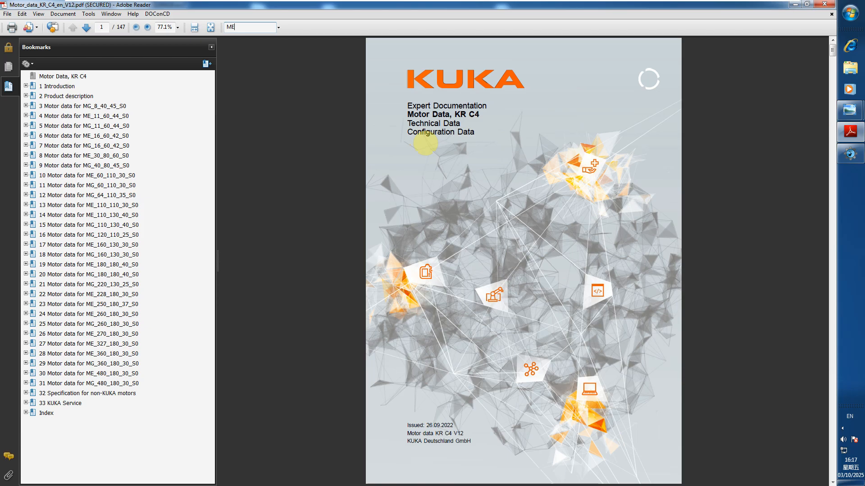
pyautogui.write('_110_110')
pyautogui.press('Return')
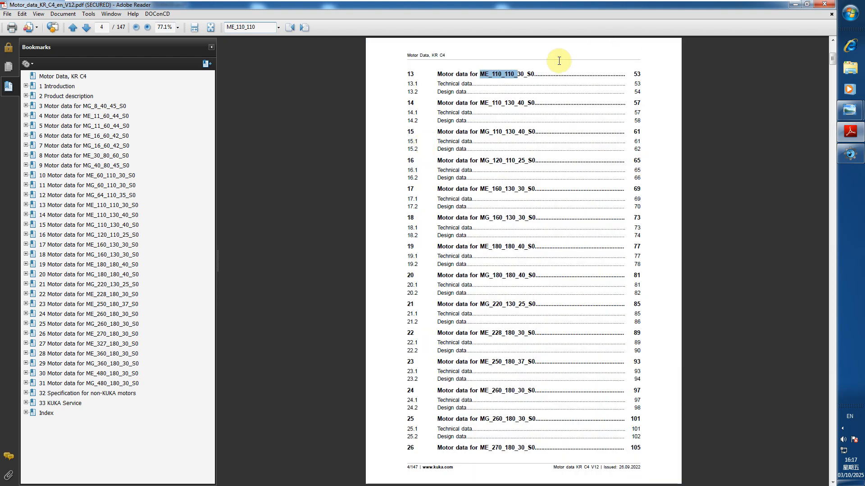
pyautogui.scroll(2, 546, 105)
pyautogui.scroll(1, 543, 96)
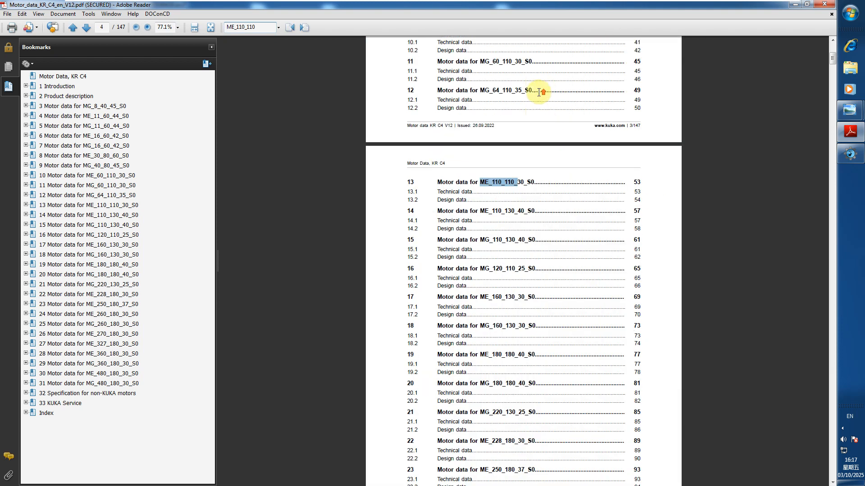
pyautogui.click(513, 183)
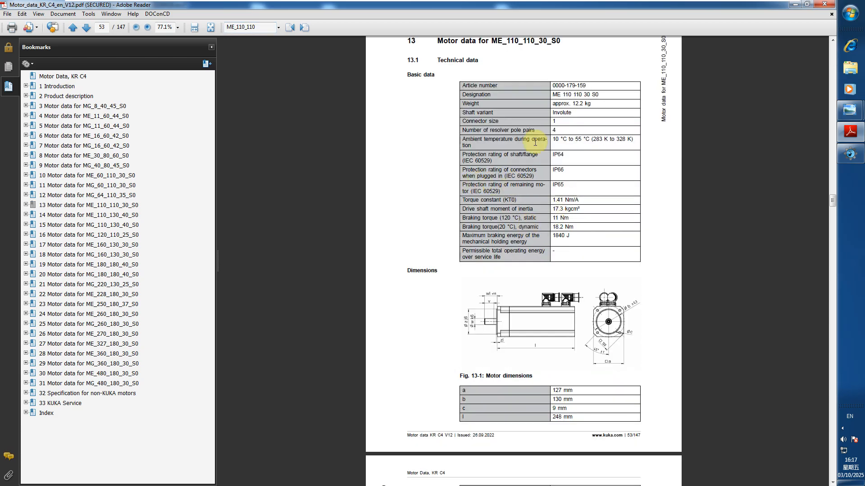
pyautogui.click(178, 28)
pyautogui.click(176, 77)
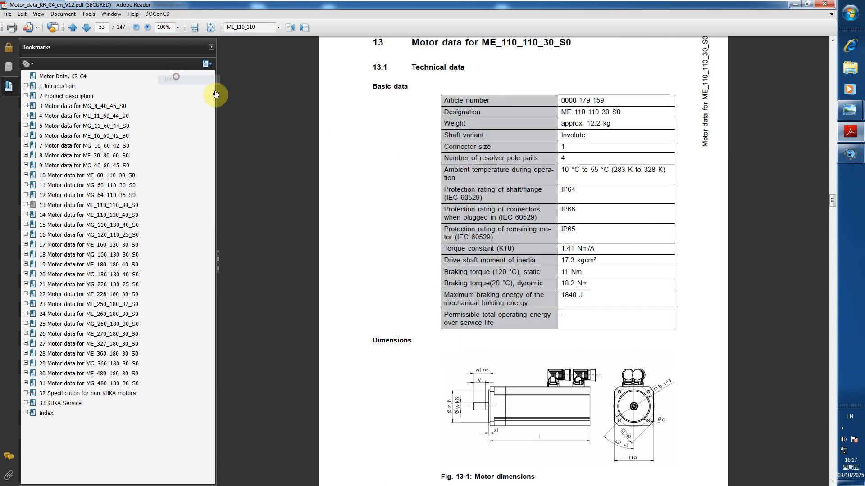
# - Read the ME_110_110_30_S0 dimensions and design data down to the configuration parameters without load
pyautogui.scroll(-10, 622, 190)
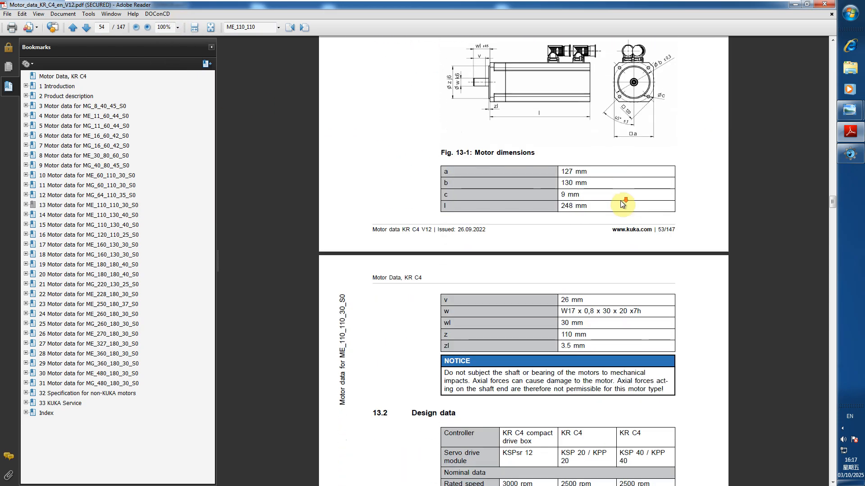
pyautogui.scroll(-6, 621, 200)
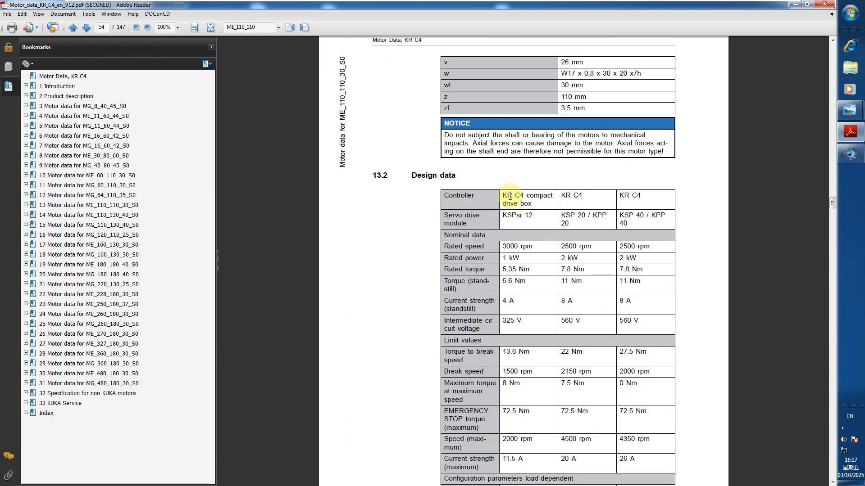
pyautogui.scroll(-3, 601, 198)
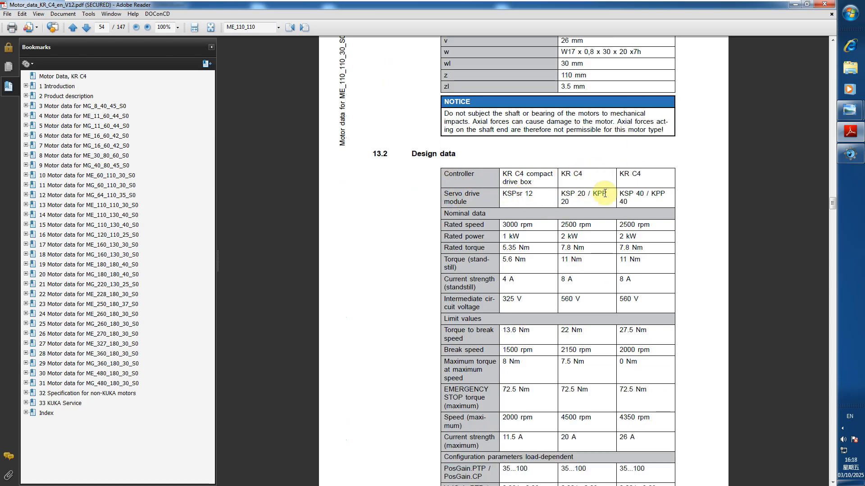
pyautogui.scroll(-1, 608, 198)
pyautogui.scroll(-14, 608, 198)
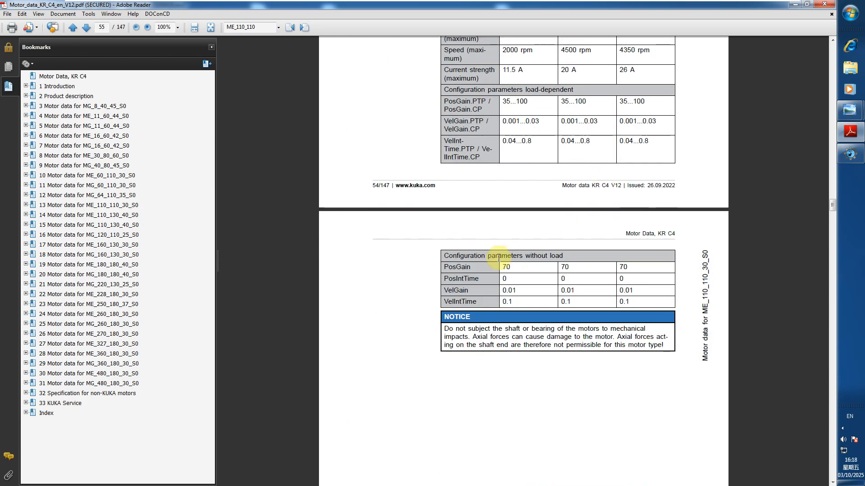
pyautogui.moveTo(452, 268); pyautogui.dragTo(626, 298)
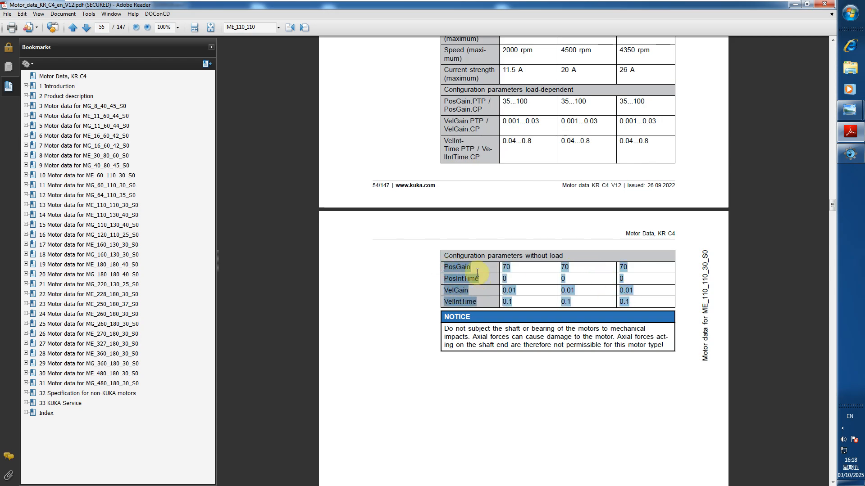
pyautogui.click(470, 266)
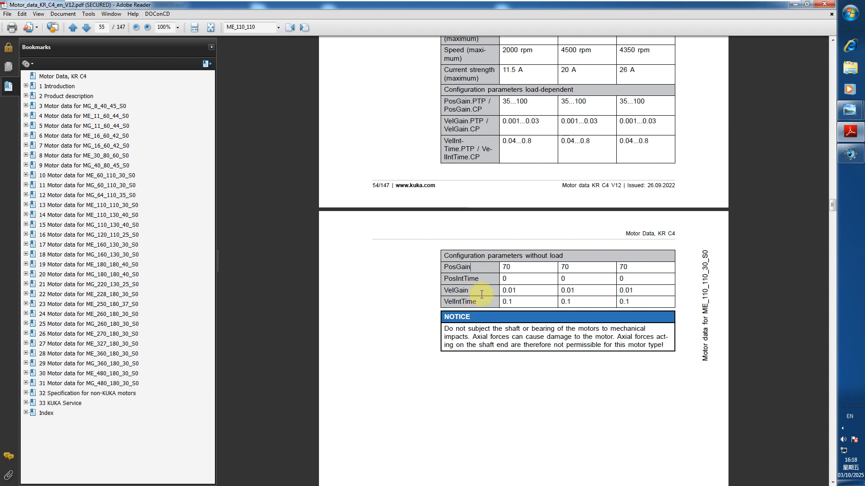
# - Compare the controller parameters in WorkVisual with the PosGain, PosIntTime, VelGain and VelIntTime values in the motor data PDF
pyautogui.click(852, 156)
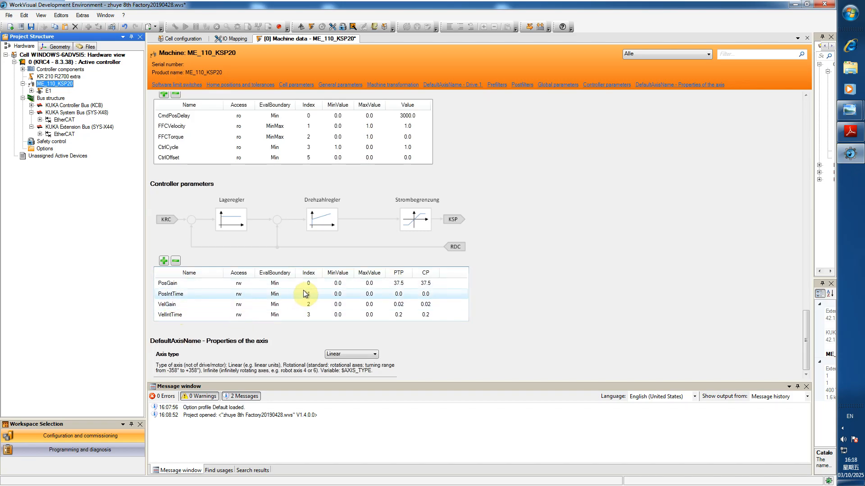
pyautogui.click(858, 136)
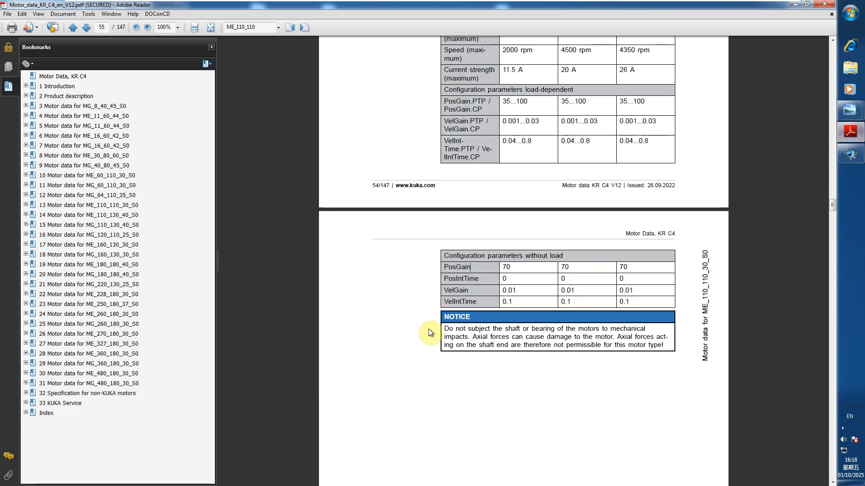
pyautogui.click(848, 158)
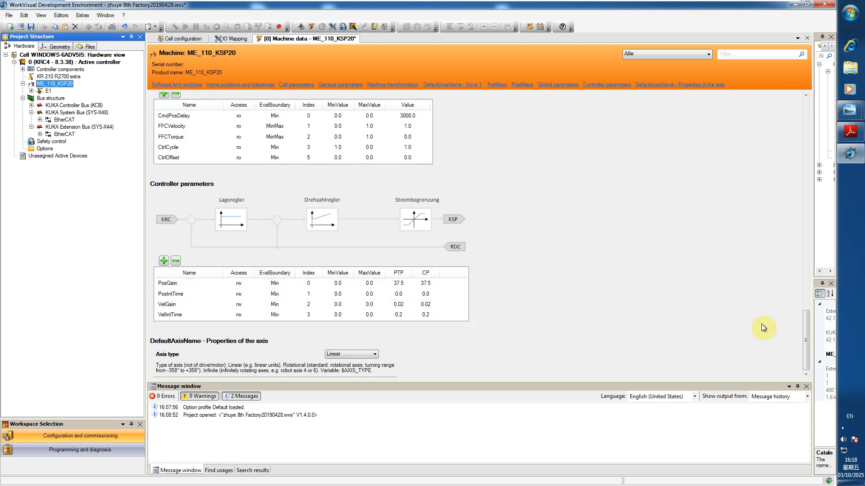
# - Close the ME_110_KSP20 machine data editor and save its changes
pyautogui.moveTo(806, 341); pyautogui.dragTo(805, 118)
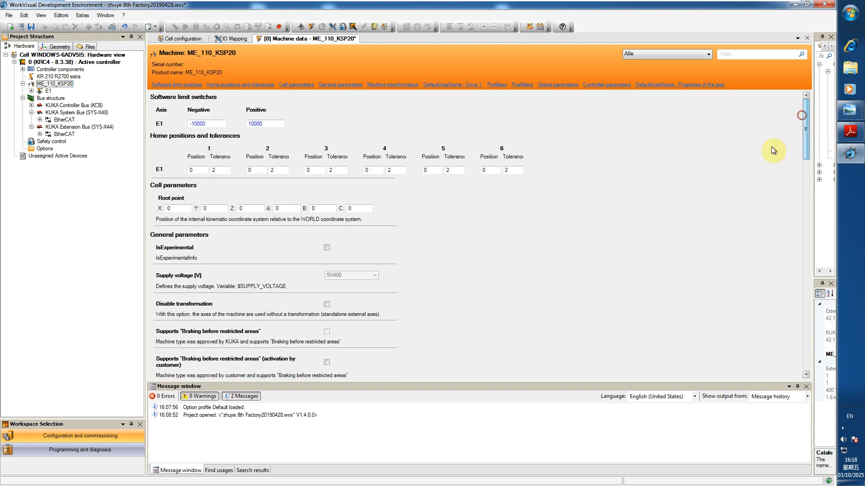
pyautogui.scroll(-3, 582, 247)
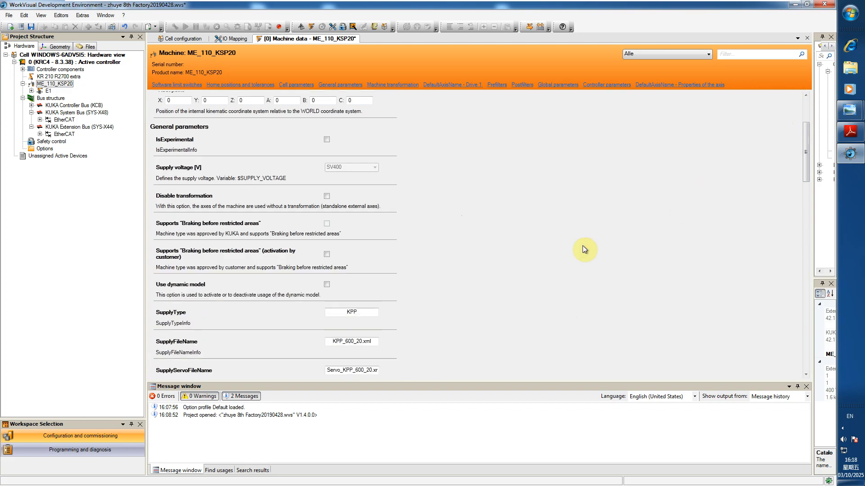
pyautogui.scroll(1, 584, 249)
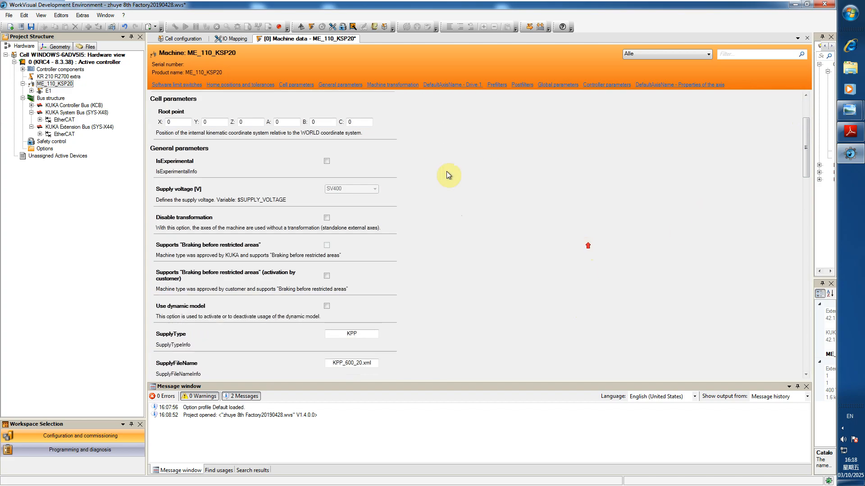
pyautogui.rightClick(319, 40)
pyautogui.click(336, 42)
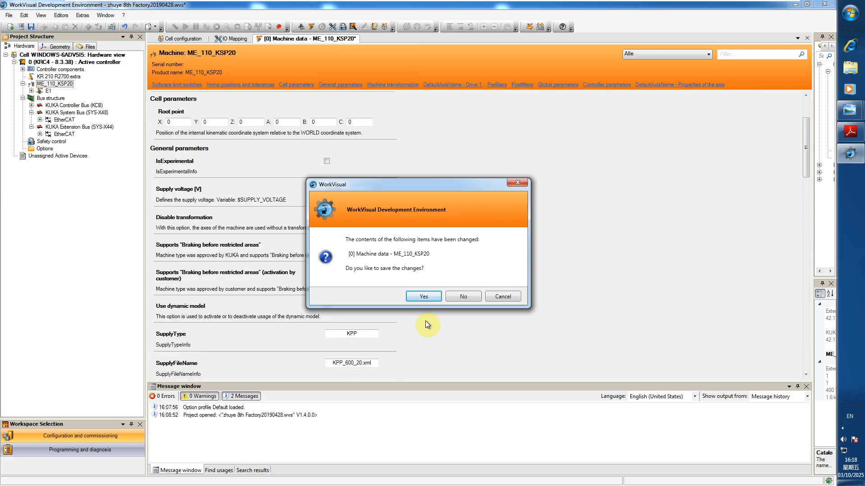
pyautogui.click(425, 297)
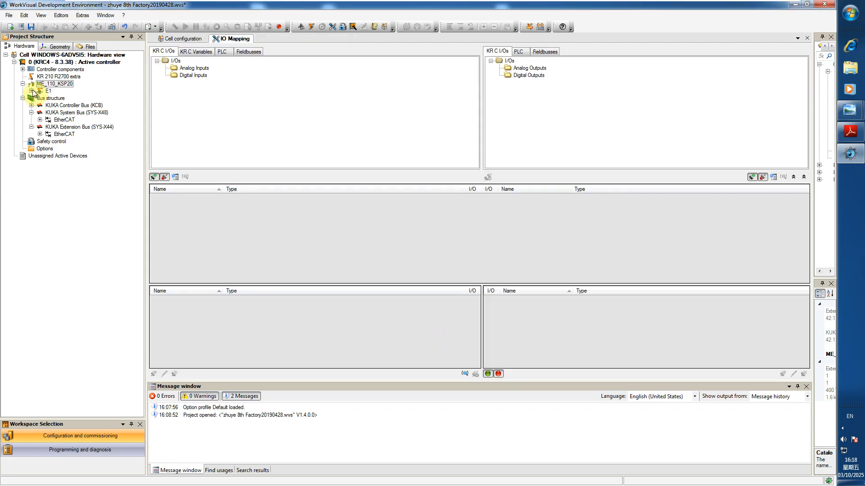
# - Open the machine data of axis E1 under ME_110_KSP20 and filter it to Properties of the axis
pyautogui.click(32, 90)
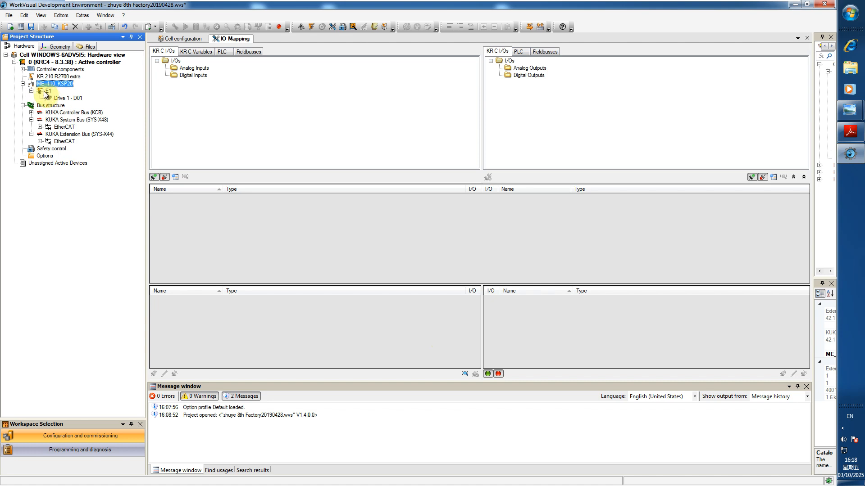
pyautogui.click(48, 91)
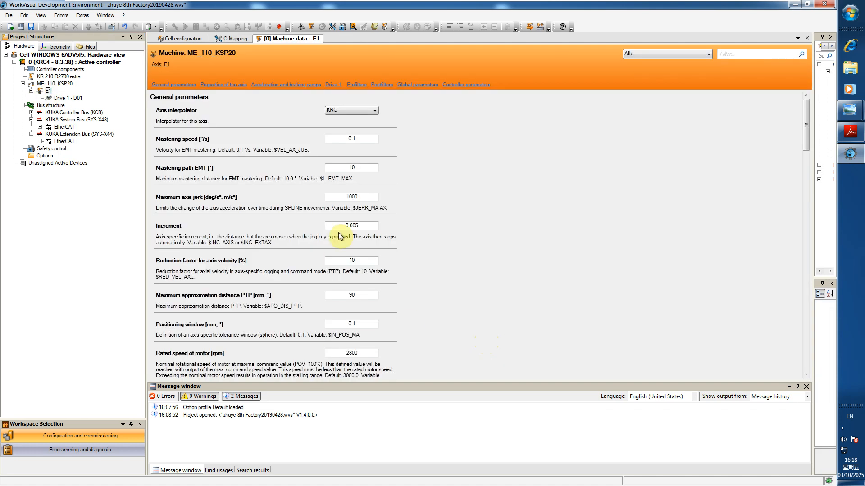
pyautogui.scroll(-3, 414, 266)
pyautogui.scroll(-3, 415, 269)
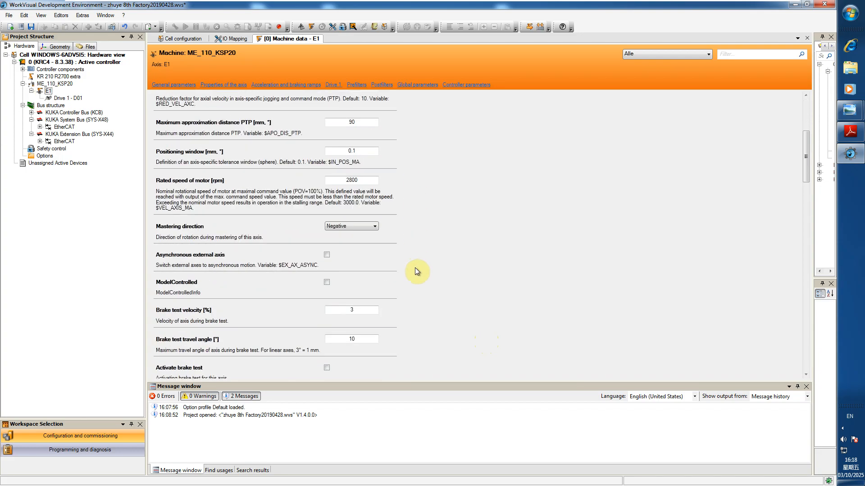
pyautogui.scroll(-3, 415, 269)
pyautogui.scroll(8, 416, 269)
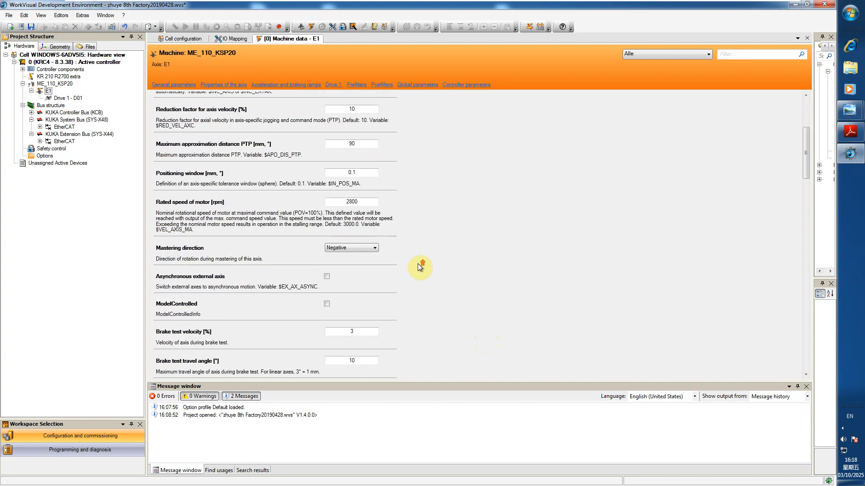
pyautogui.click(224, 87)
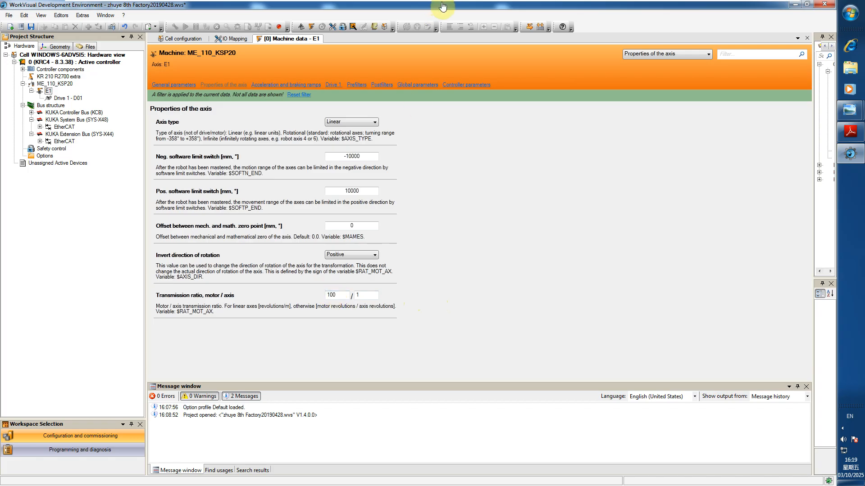
# - Switch to the KR C, V8.6.OL_Build02 virtual machine and move the smartPAD window so it is fully in view
pyautogui.moveTo(473, 5)
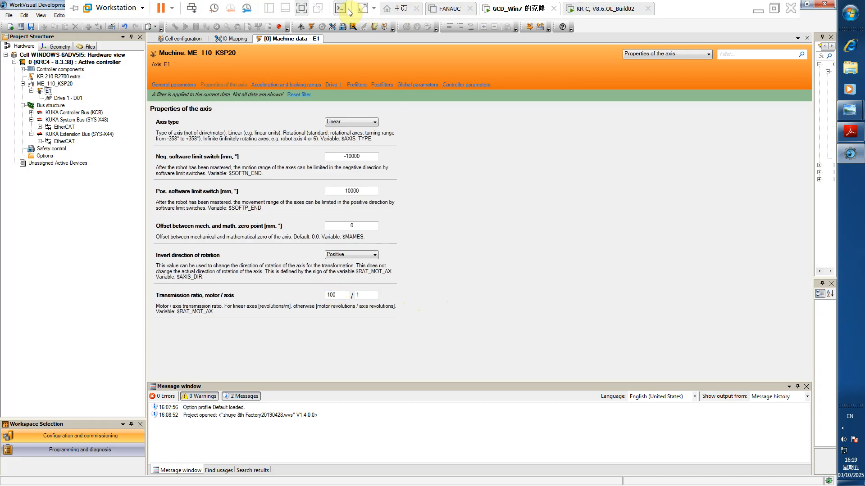
pyautogui.click(301, 8)
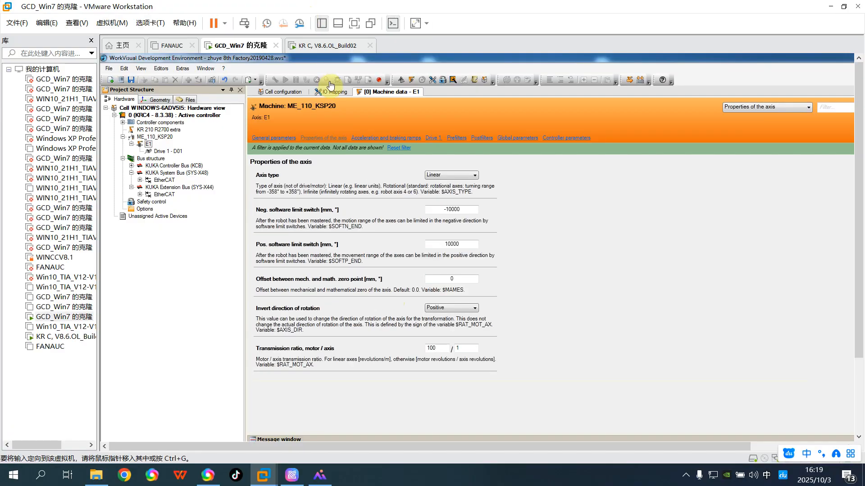
pyautogui.moveTo(407, 448); pyautogui.dragTo(547, 464)
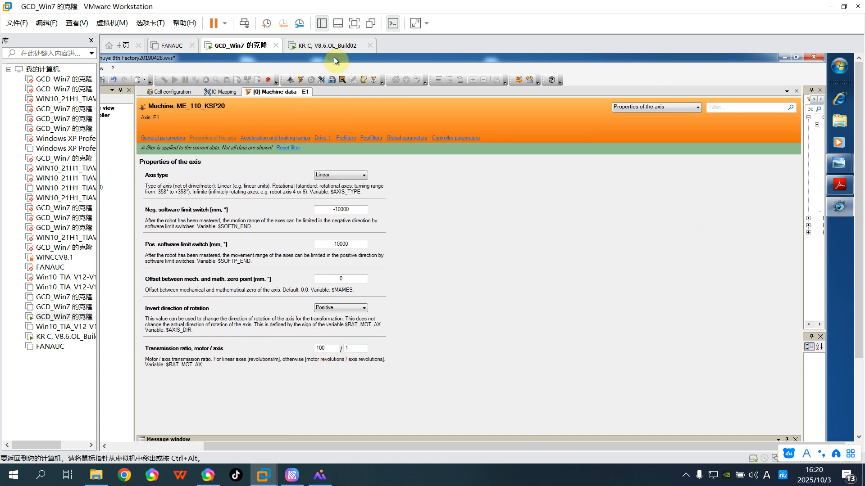
pyautogui.click(318, 45)
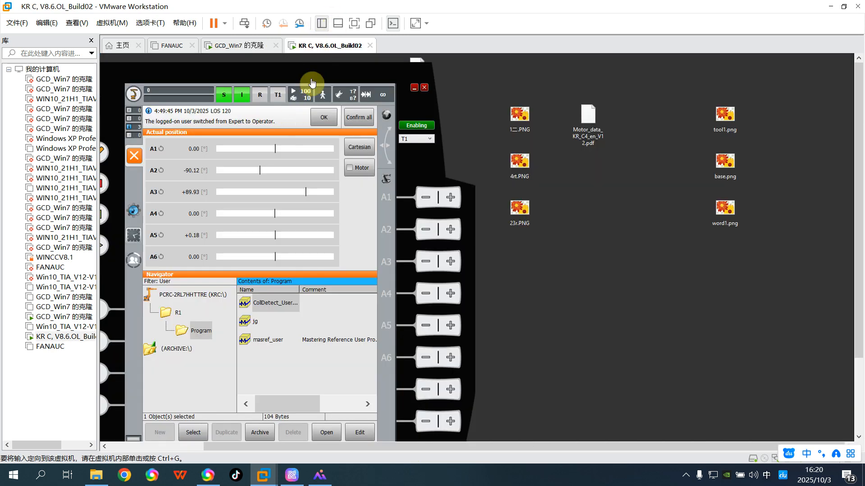
pyautogui.moveTo(314, 70); pyautogui.dragTo(377, 61)
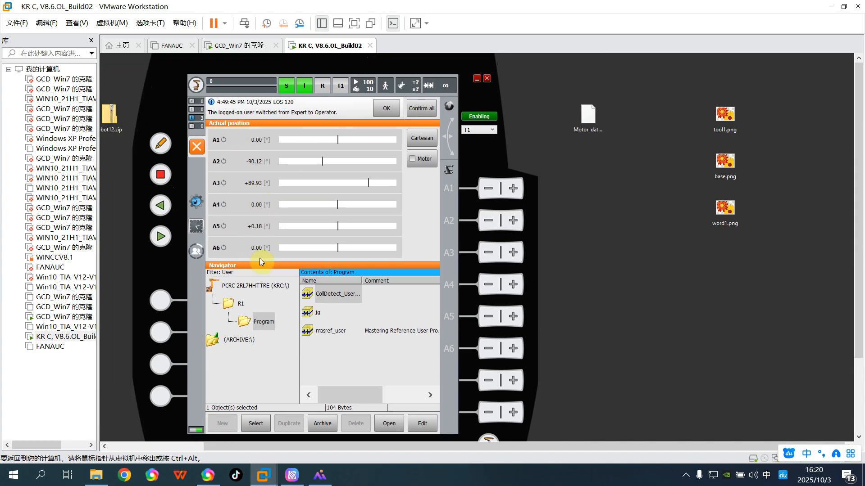
# - Display the robot's actual position on the smartPAD and compare the axis-specific and Cartesian views
pyautogui.click(195, 86)
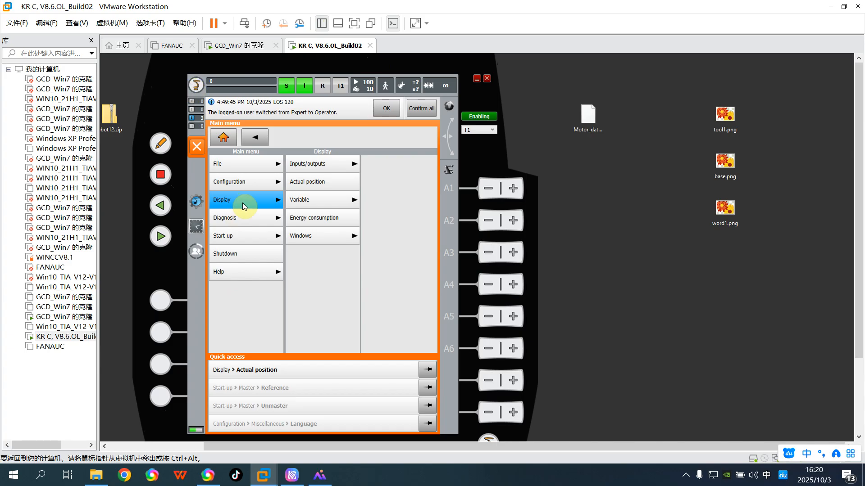
pyautogui.click(324, 182)
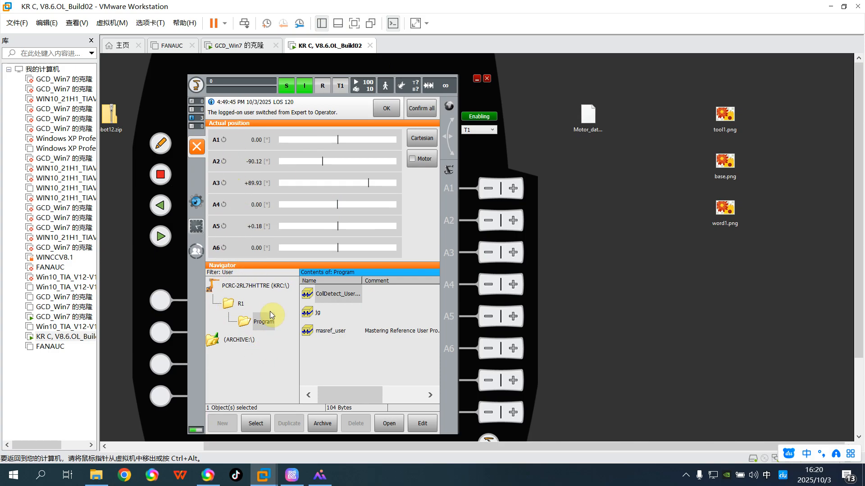
pyautogui.click(423, 141)
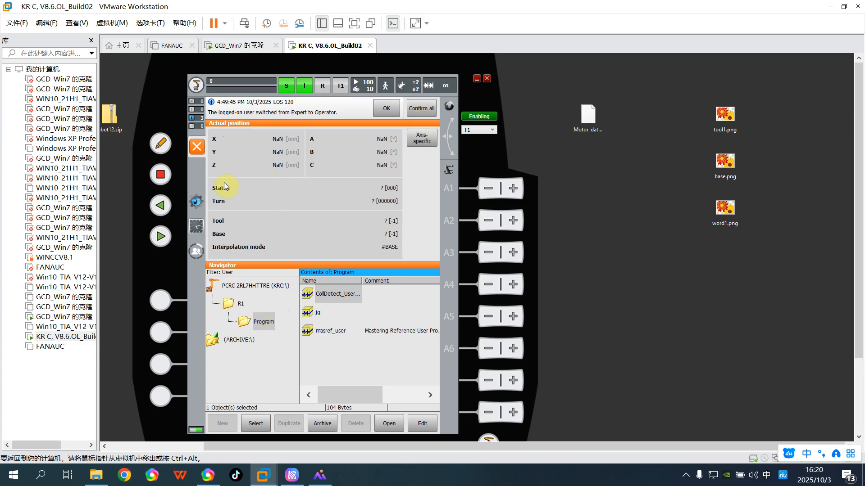
pyautogui.click(418, 140)
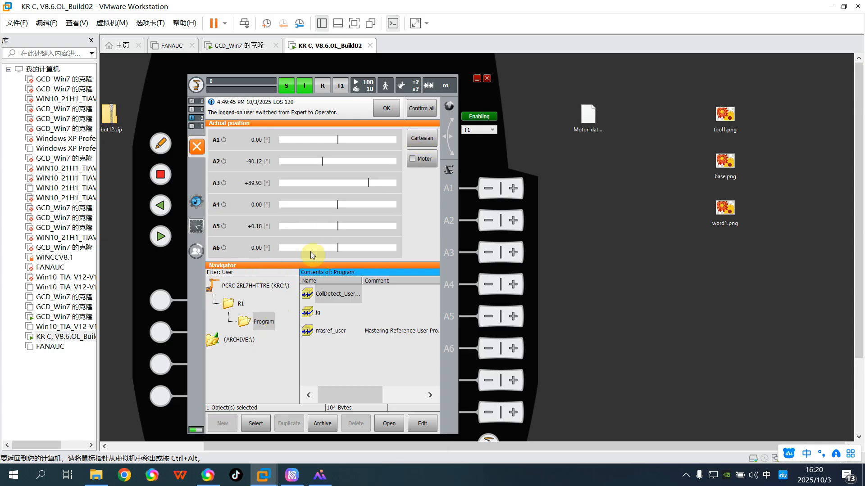
pyautogui.click(413, 160)
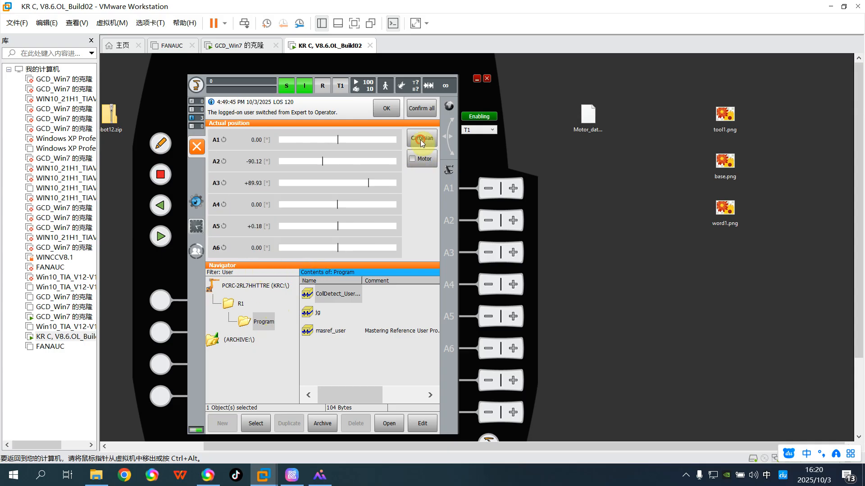
pyautogui.click(422, 138)
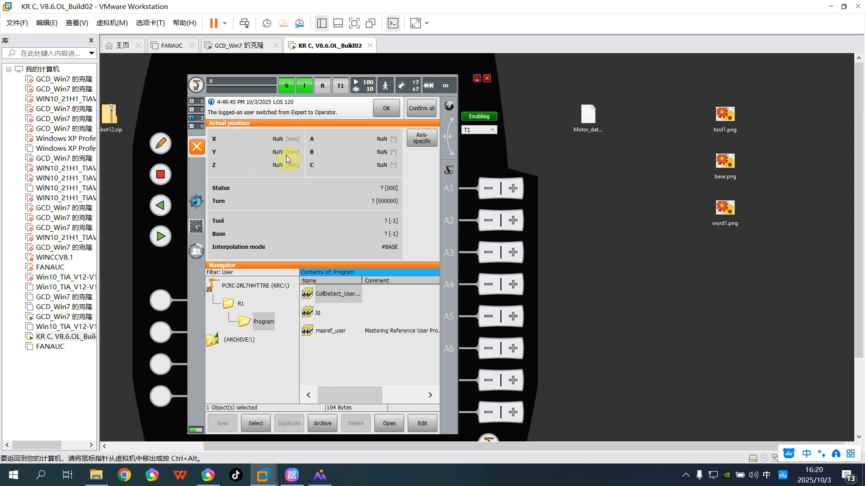
pyautogui.click(421, 137)
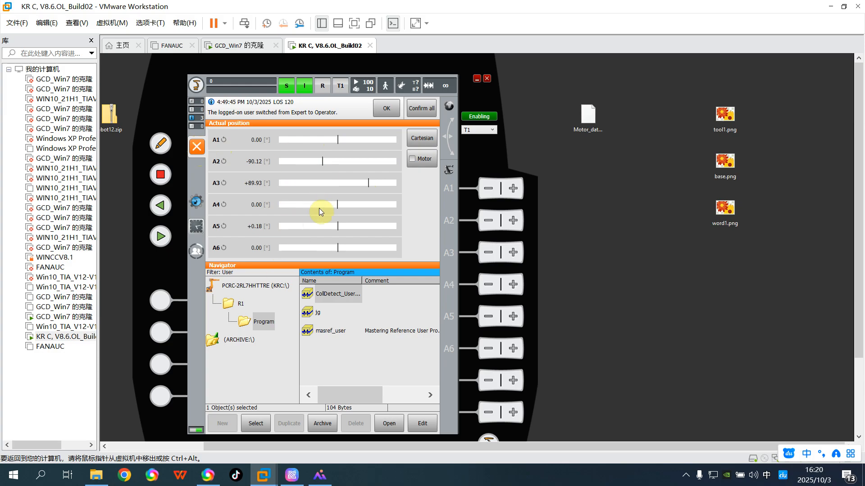
# - Compare the E1 axis properties in WorkVisual with the axis-specific actual position display in the KR C virtual machine
pyautogui.click(245, 45)
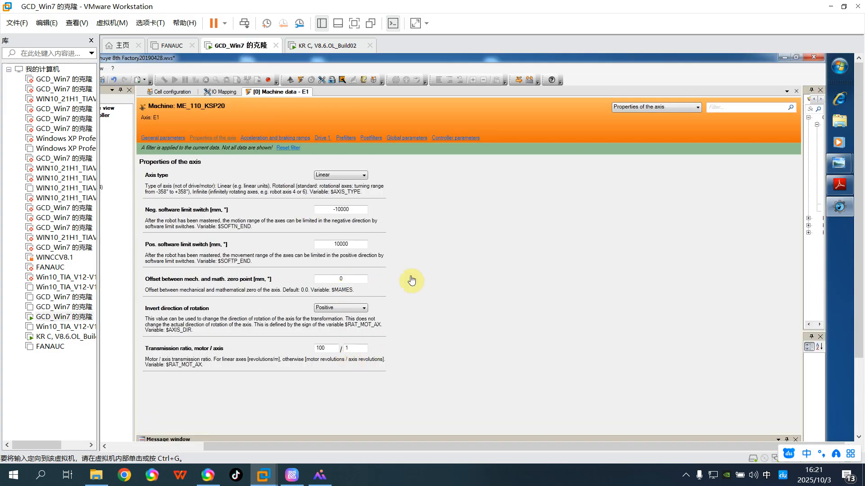
pyautogui.click(836, 169)
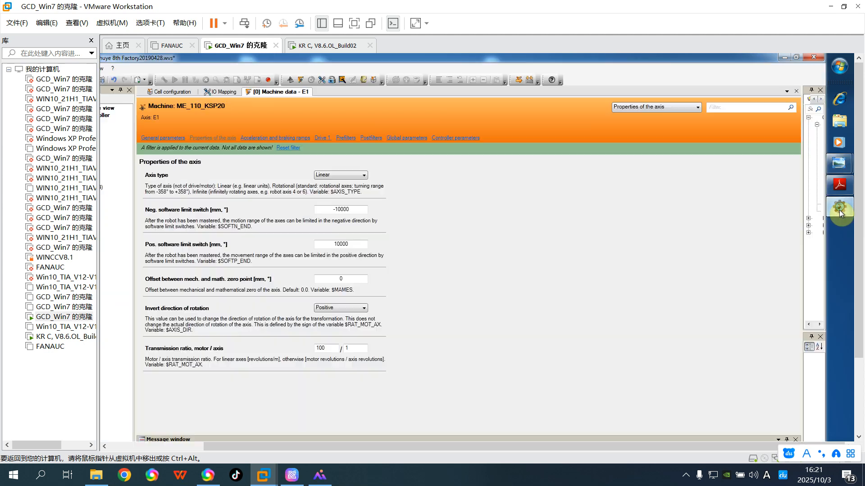
pyautogui.click(324, 46)
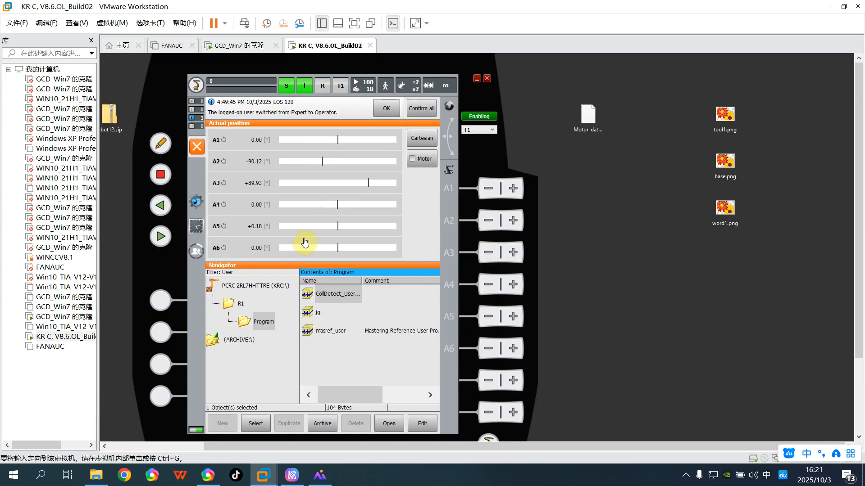
pyautogui.click(234, 47)
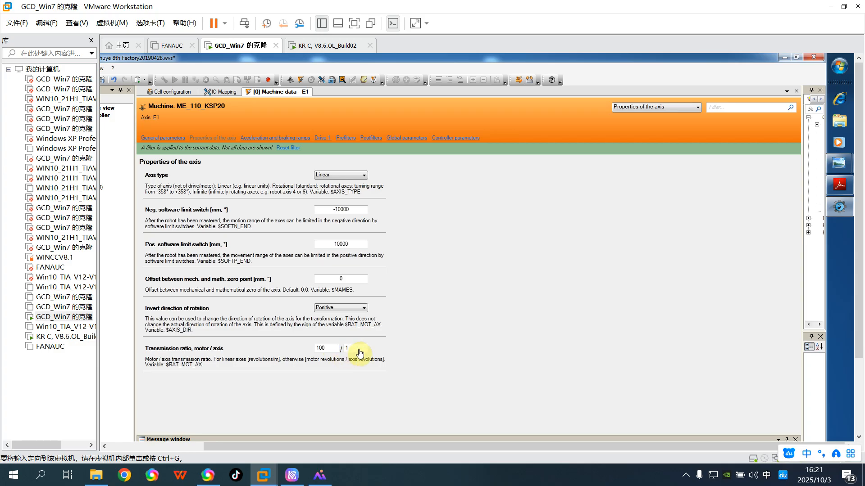
pyautogui.click(840, 209)
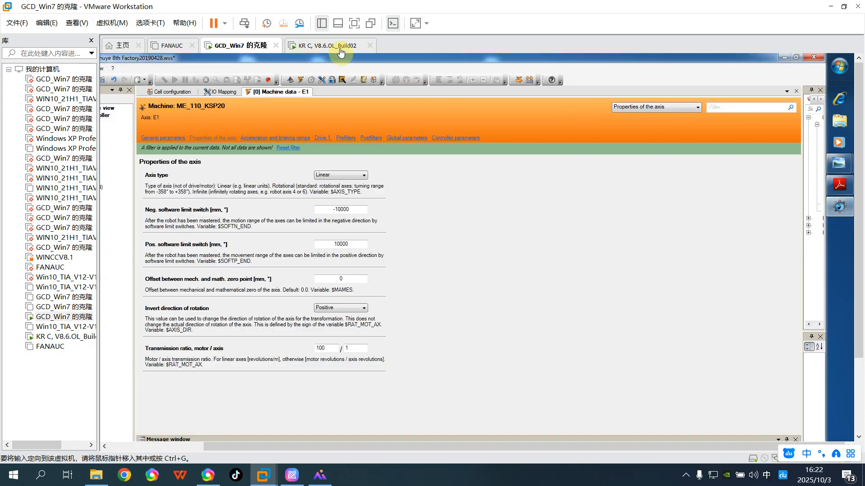
pyautogui.click(333, 46)
pyautogui.click(195, 84)
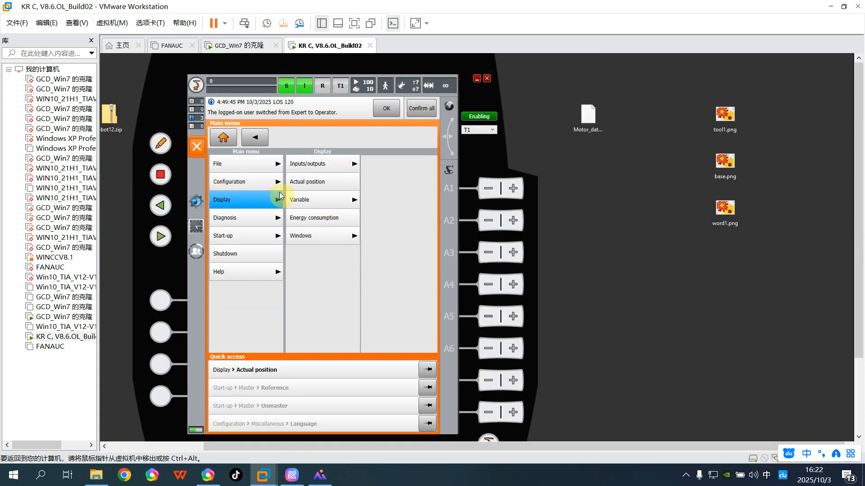
pyautogui.click(311, 182)
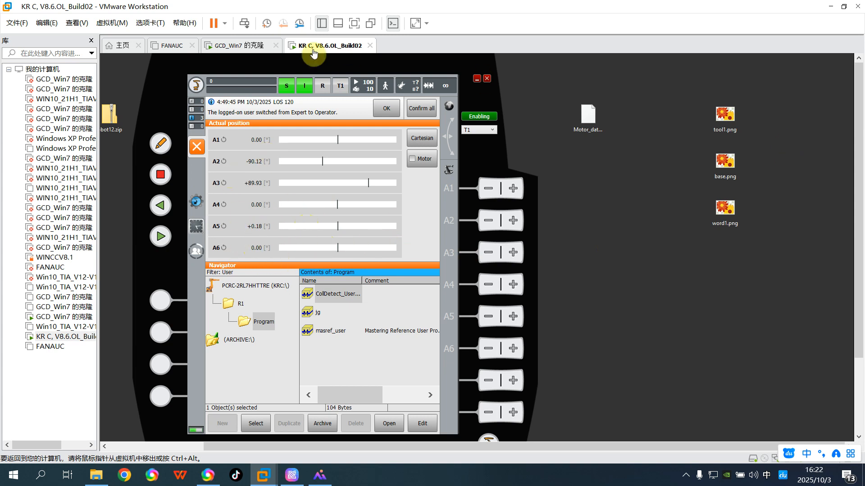
pyautogui.click(245, 46)
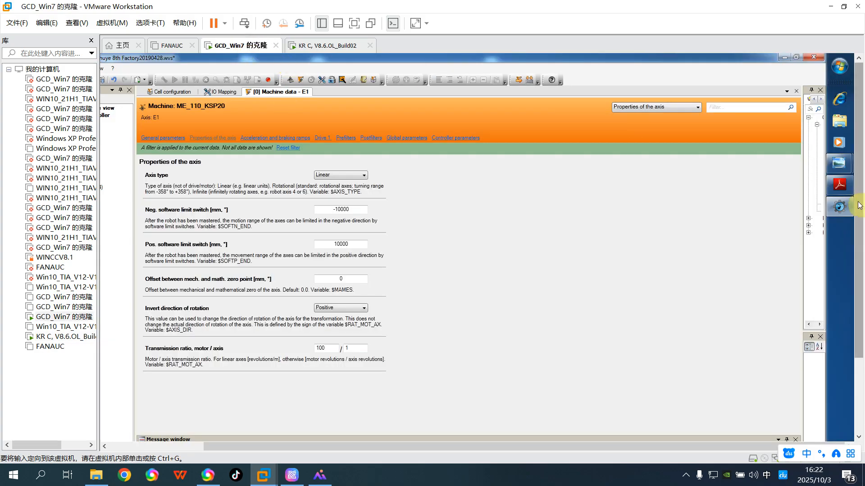
# - View the kuka -linear picture of the robot on its linear unit, and return to the E1 axis properties in full screen
pyautogui.moveTo(836, 167)
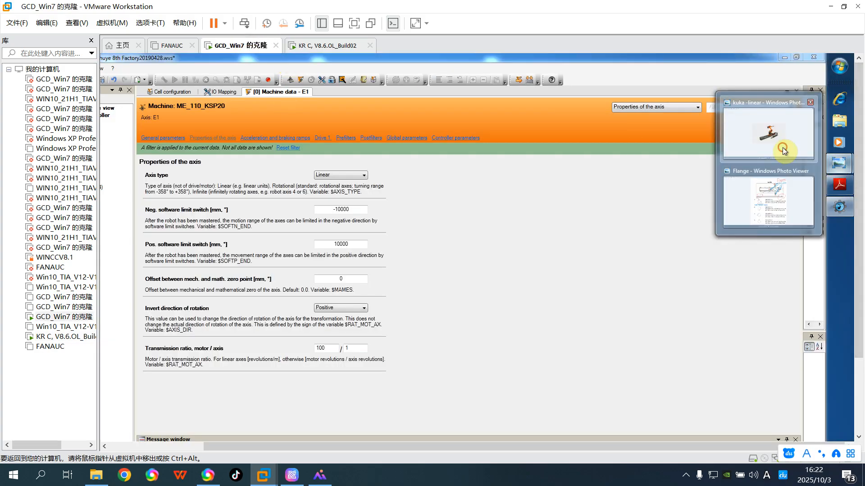
pyautogui.click(769, 133)
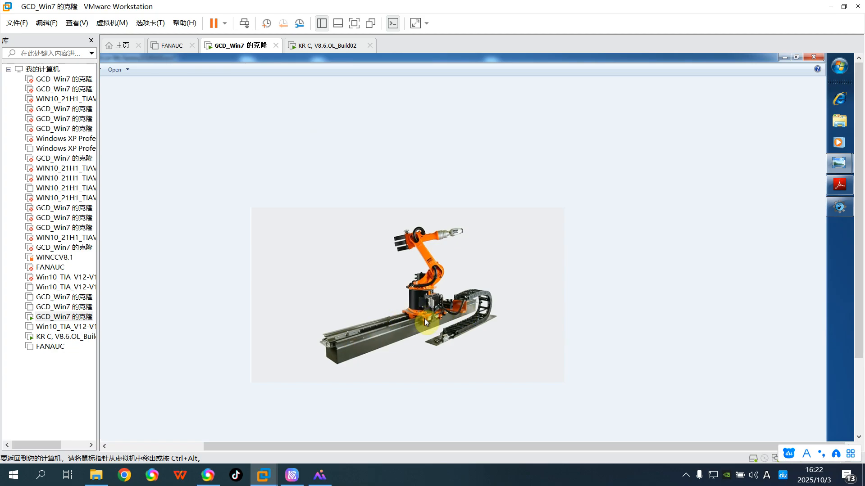
pyautogui.click(841, 207)
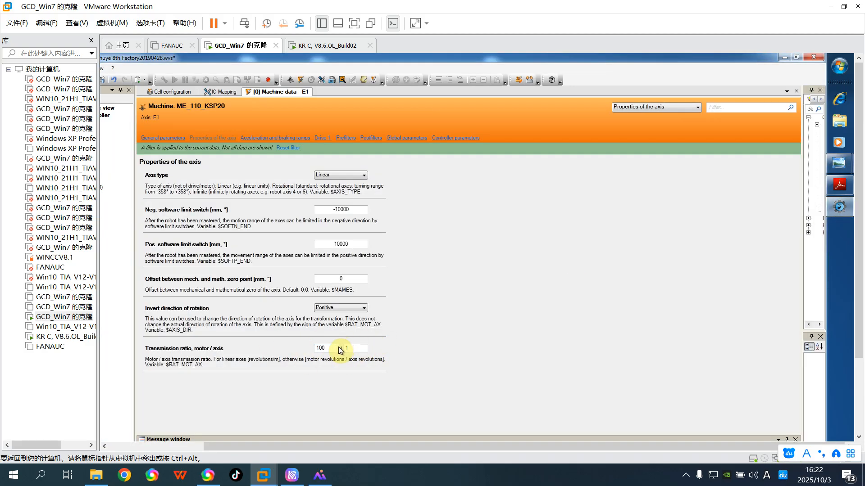
pyautogui.click(355, 24)
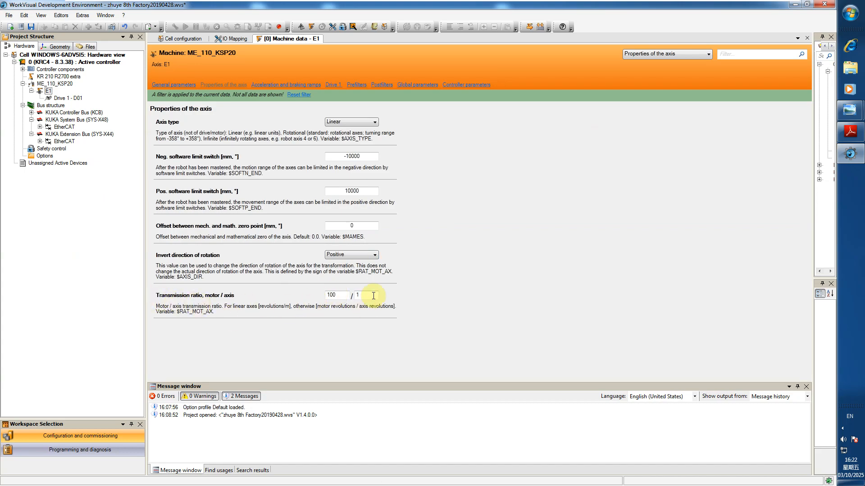
# - Review the Global parameters and General parameters of axis E1, including the positioning window and rated motor speed
pyautogui.click(155, 192)
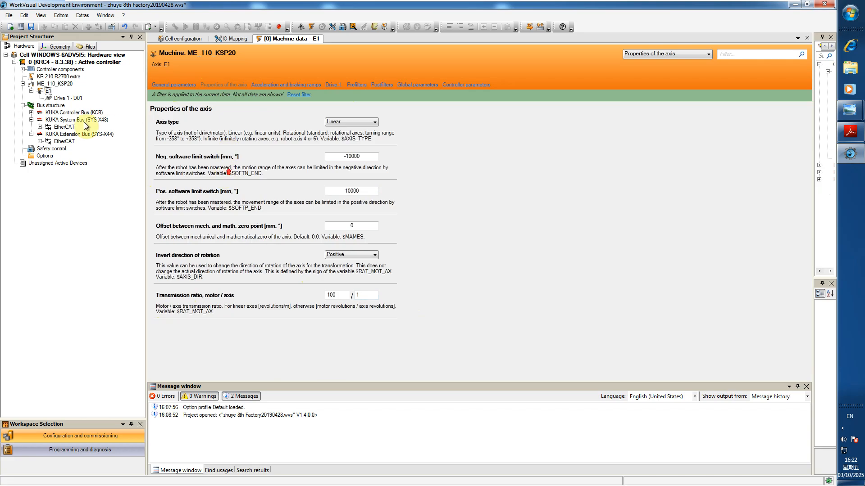
pyautogui.click(45, 91)
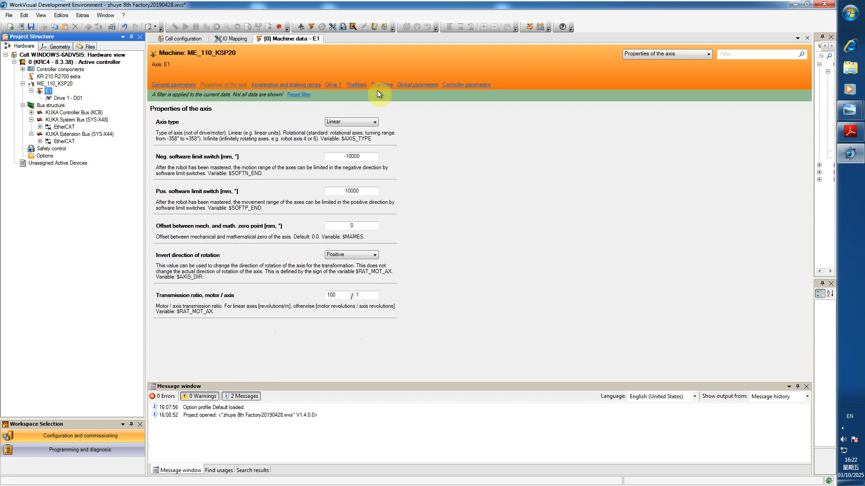
pyautogui.click(417, 85)
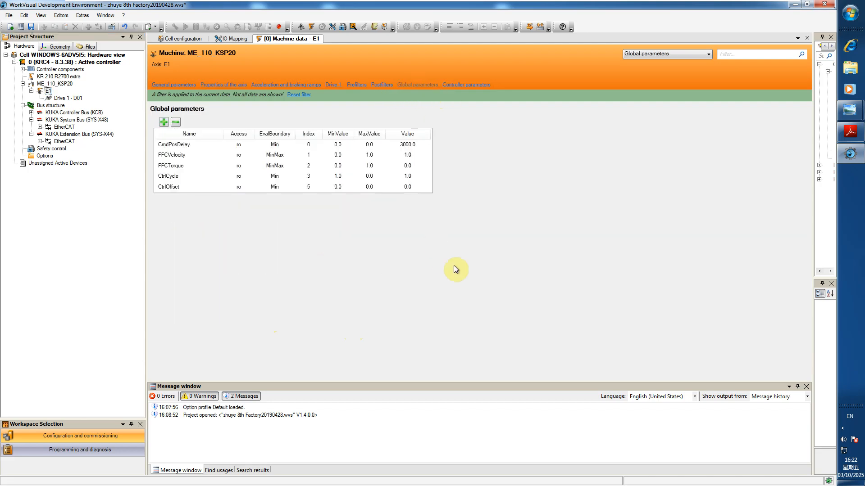
pyautogui.click(159, 85)
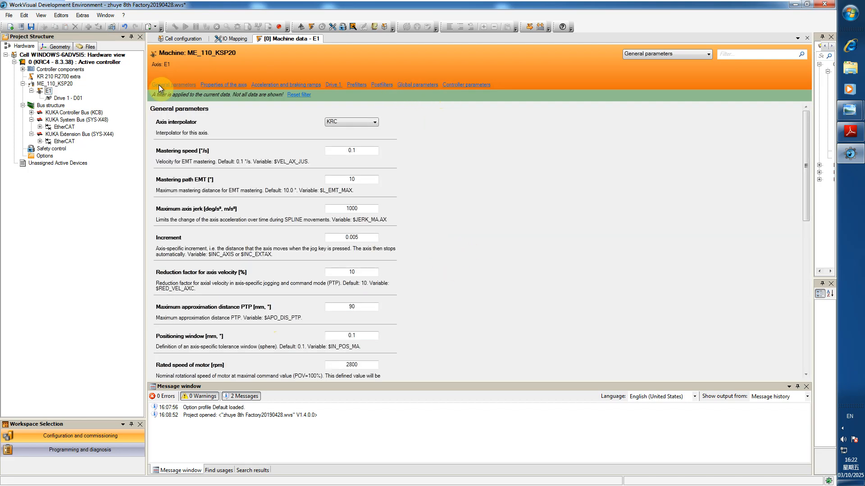
pyautogui.scroll(-5, 280, 260)
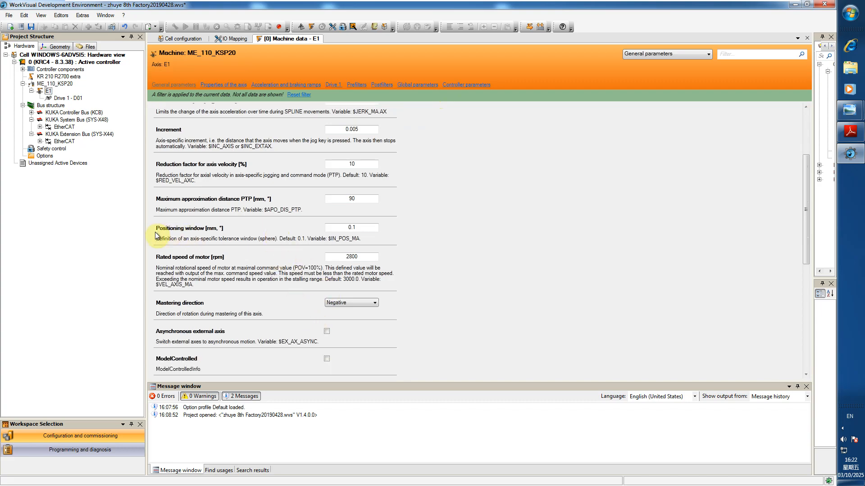
pyautogui.scroll(-1, 158, 226)
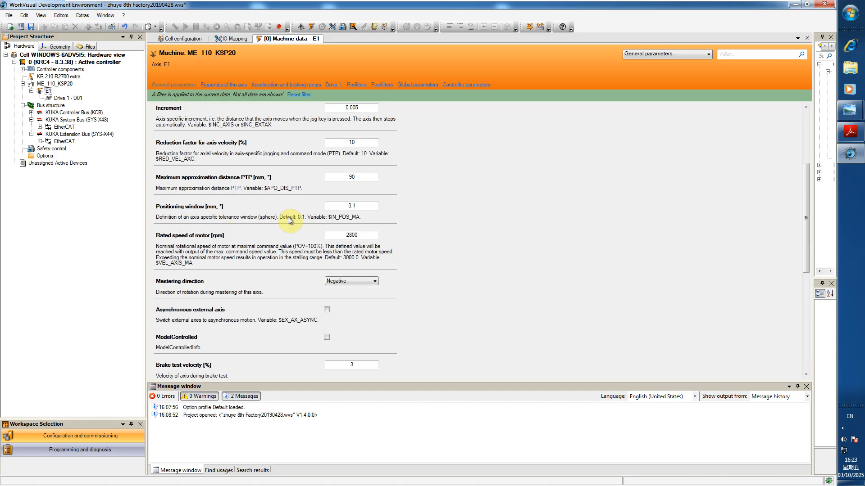
pyautogui.doubleClick(354, 206)
# - Close the E1 machine data editor and show the cell configuration with the controller, robot and ME_110_KSP20
pyautogui.rightClick(282, 39)
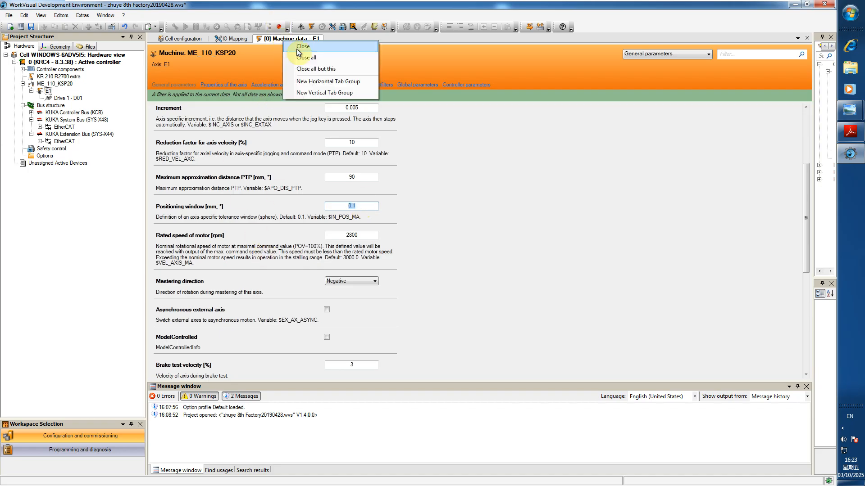
pyautogui.click(294, 46)
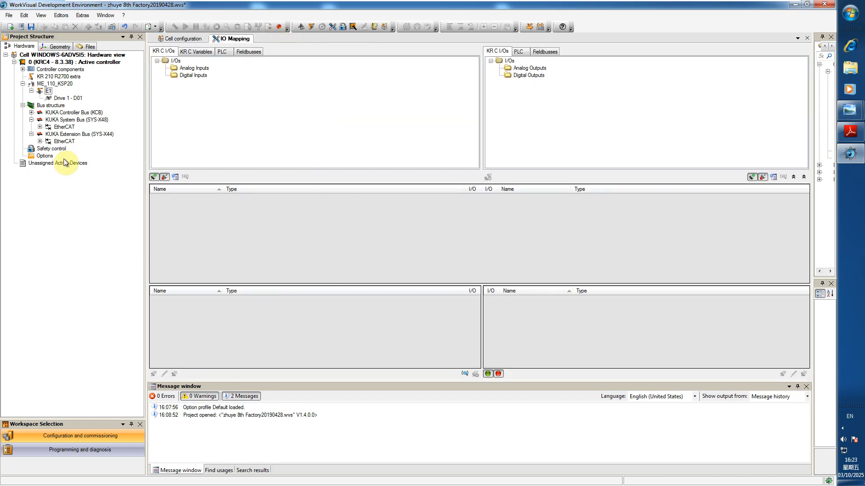
pyautogui.click(183, 38)
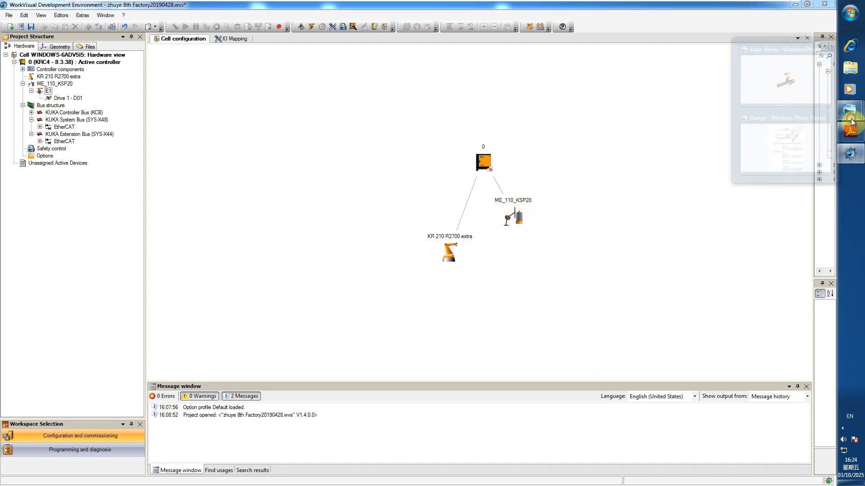
# - Examine the kuka -linear picture again and close its viewer window to return to the cell configuration
pyautogui.moveTo(849, 110)
pyautogui.click(796, 92)
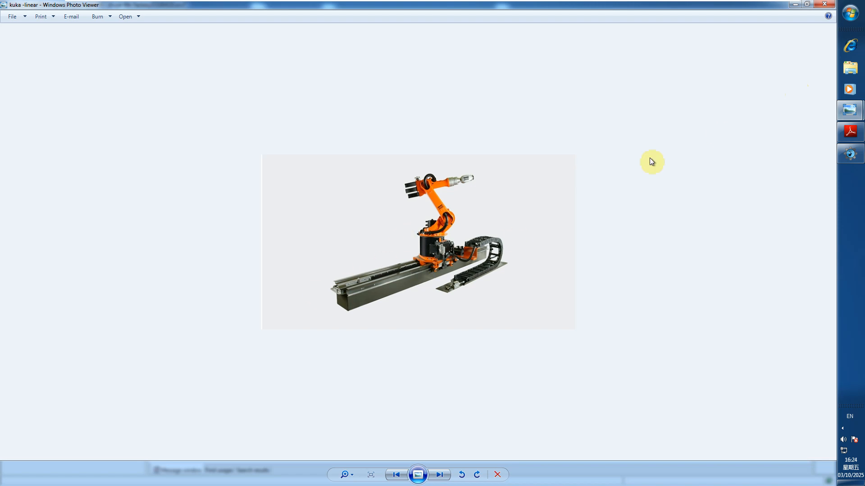
pyautogui.click(826, 5)
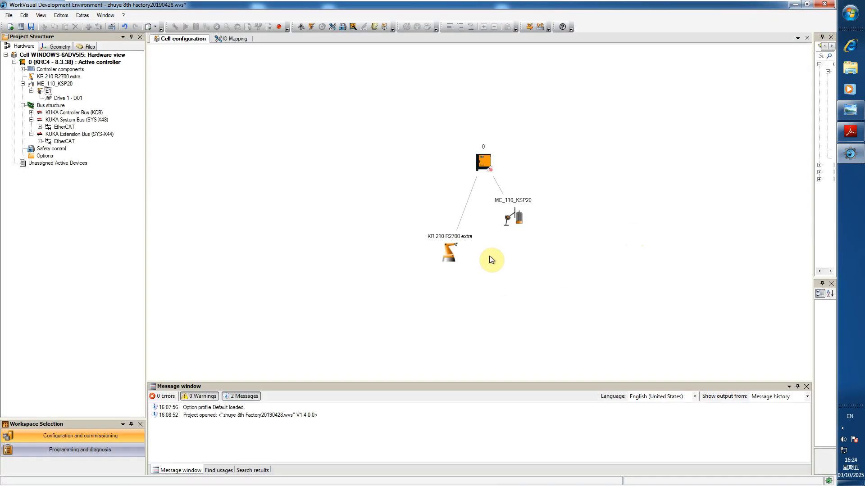
# - Place the KR 210 R2700 extra robot on the flange of ME_110_KSP20 in the cell configuration
pyautogui.moveTo(456, 253); pyautogui.dragTo(509, 220)
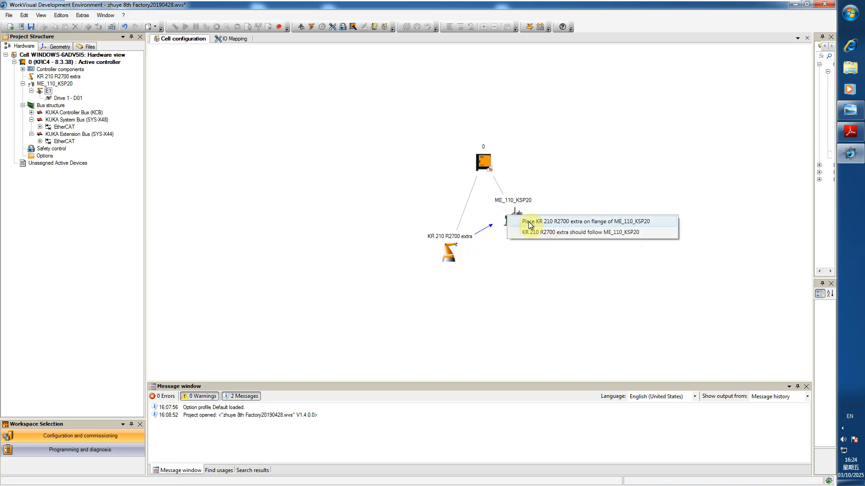
pyautogui.click(529, 223)
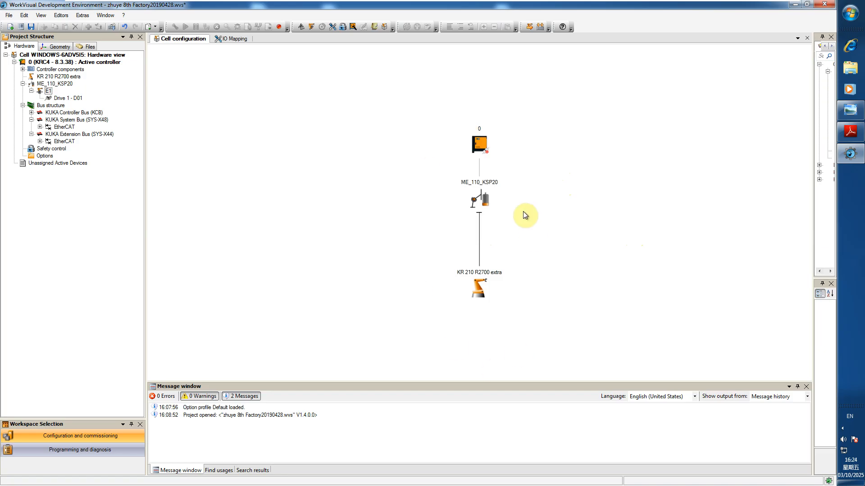
# - Open the machine data of Drive 1 - D01 under E1, and view its drive configuration diagram
pyautogui.click(62, 98)
pyautogui.doubleClick(62, 98)
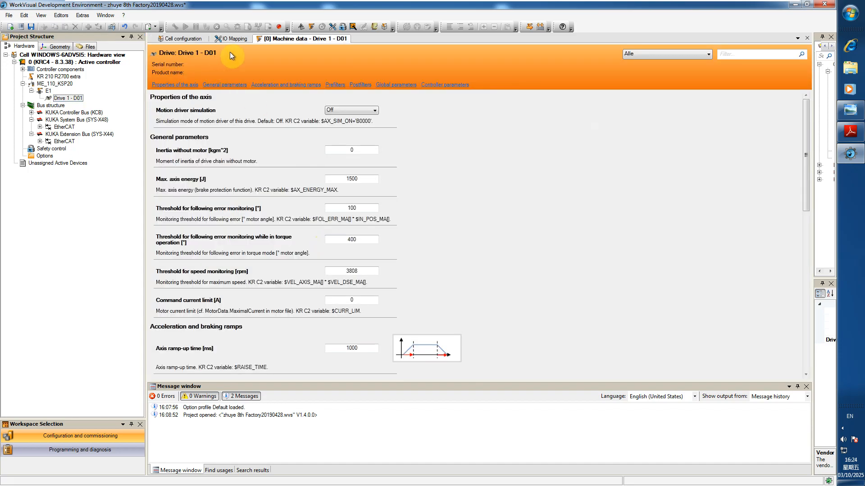
pyautogui.rightClick(62, 98)
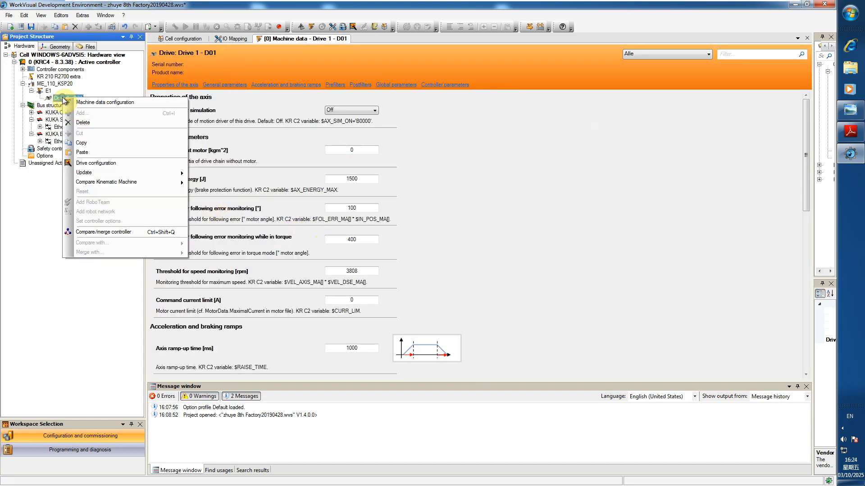
pyautogui.click(100, 164)
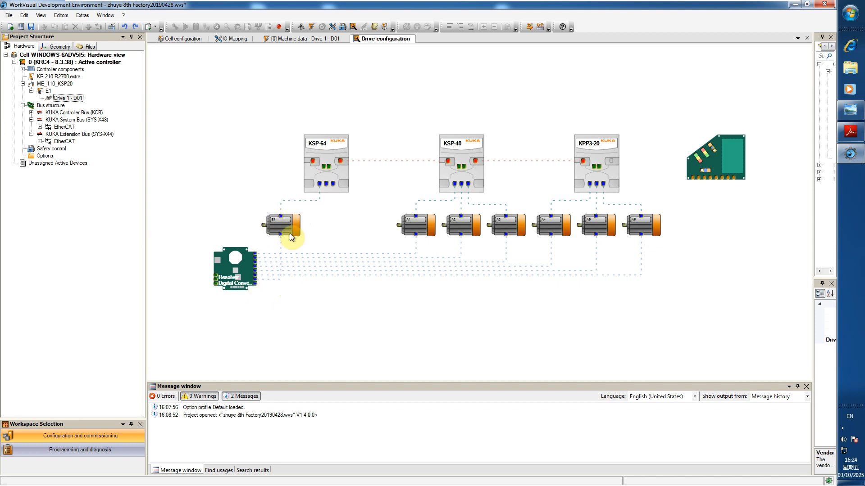
pyautogui.moveTo(273, 283)
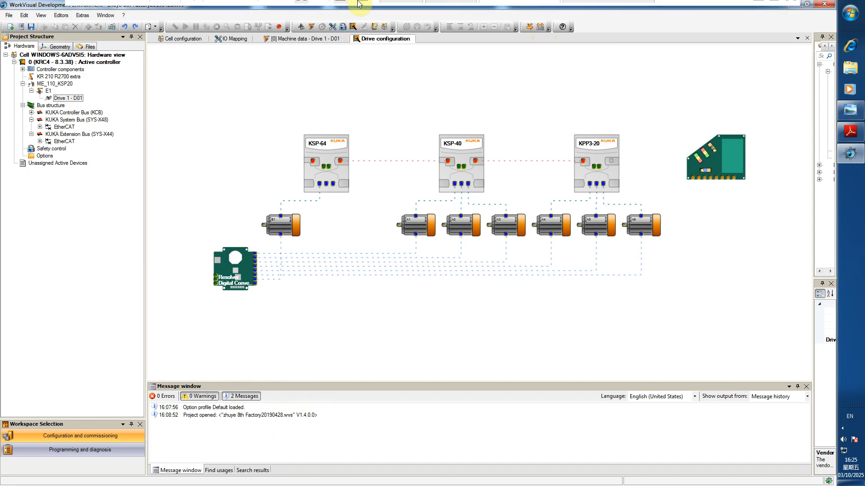
# - Generate the project code and inspect the resulting error entry in the message window
pyautogui.click(540, 29)
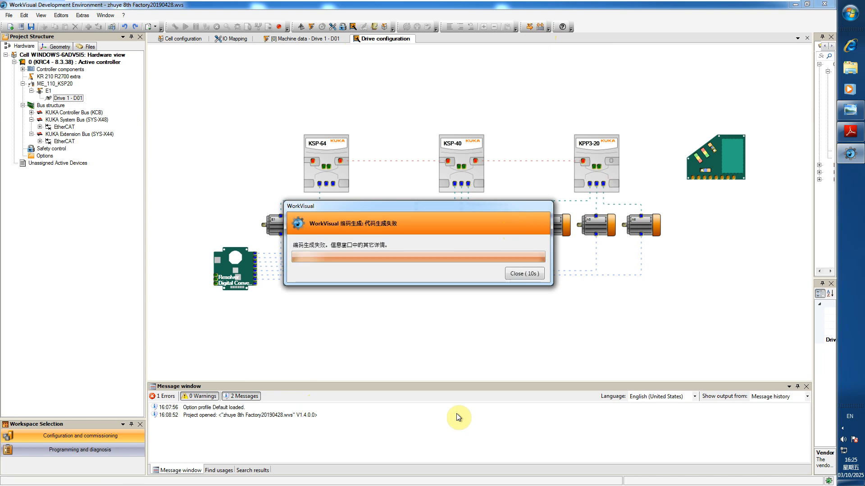
pyautogui.click(526, 274)
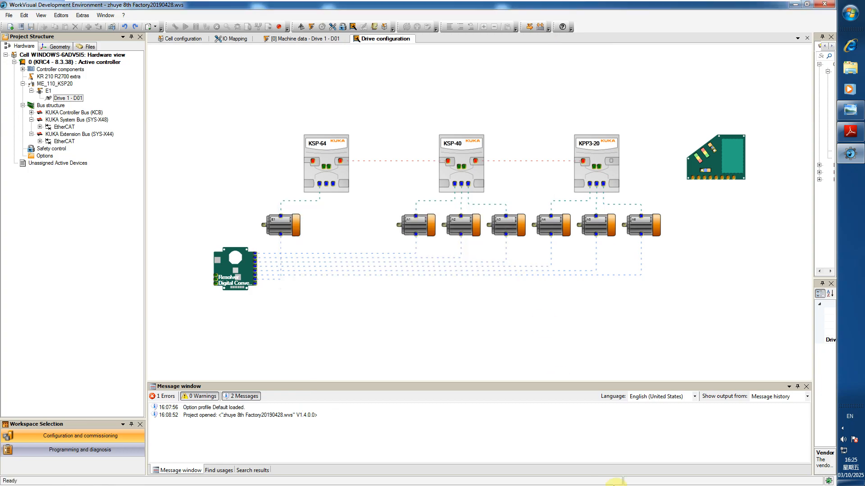
pyautogui.click(168, 398)
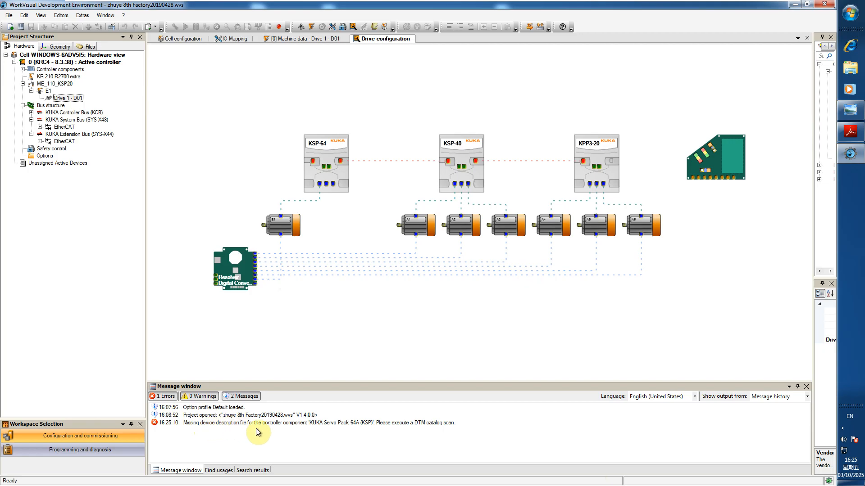
pyautogui.click(363, 426)
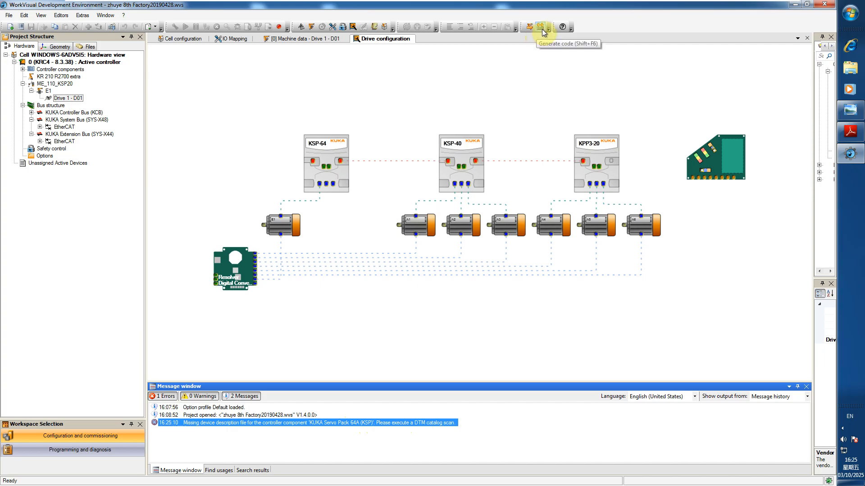
# - Check the project catalogs and the folder for adding catalog files, and close both dialogs without adding any
pyautogui.click(8, 15)
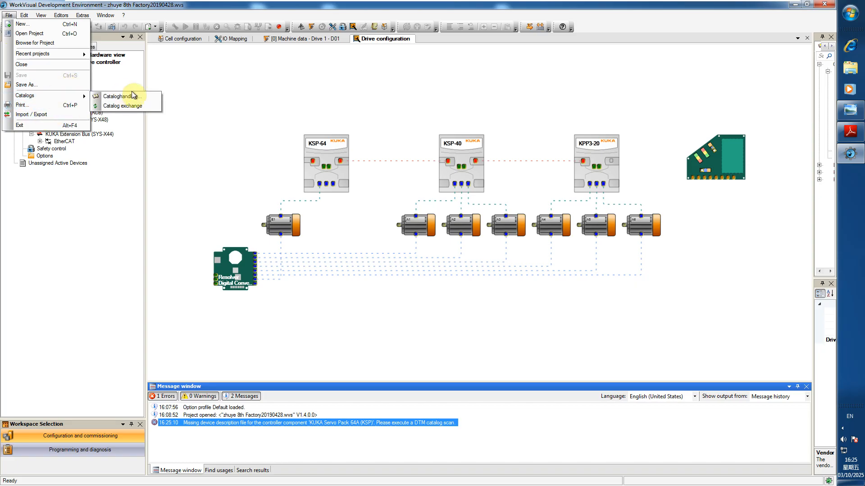
pyautogui.click(110, 96)
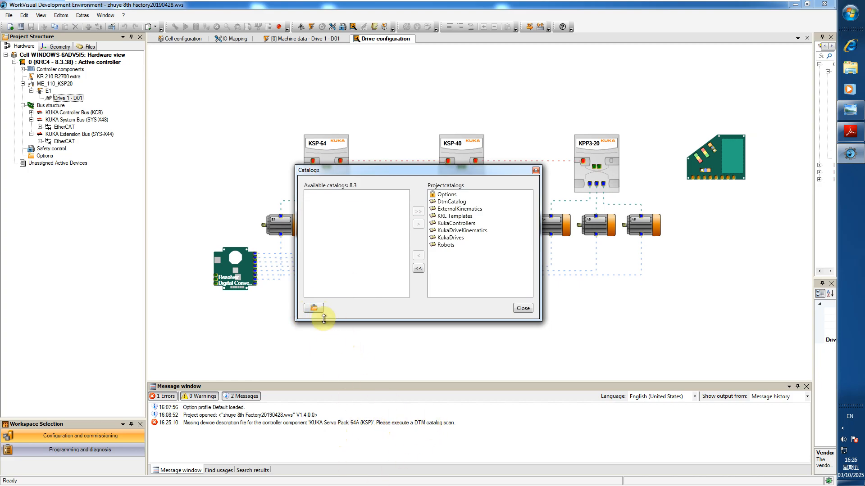
pyautogui.click(314, 308)
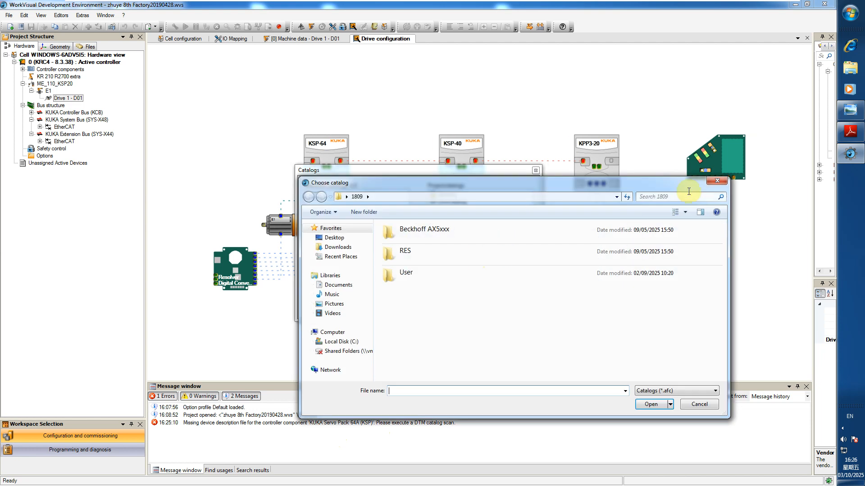
pyautogui.click(717, 180)
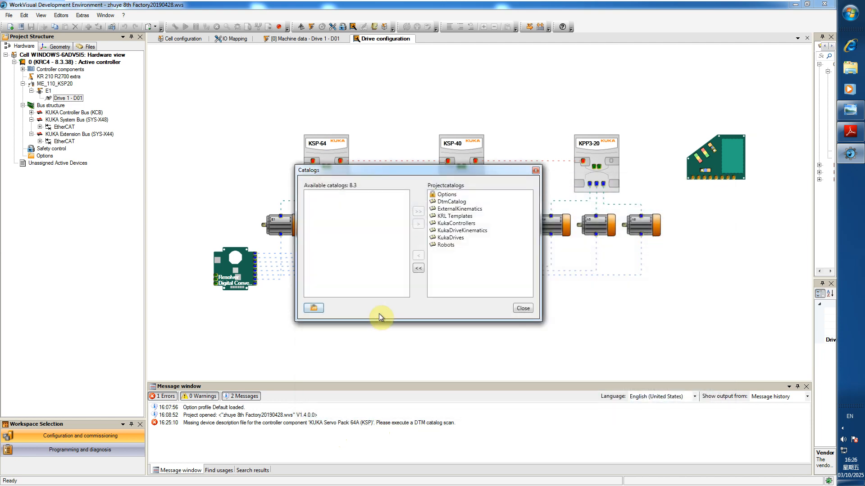
pyautogui.click(535, 172)
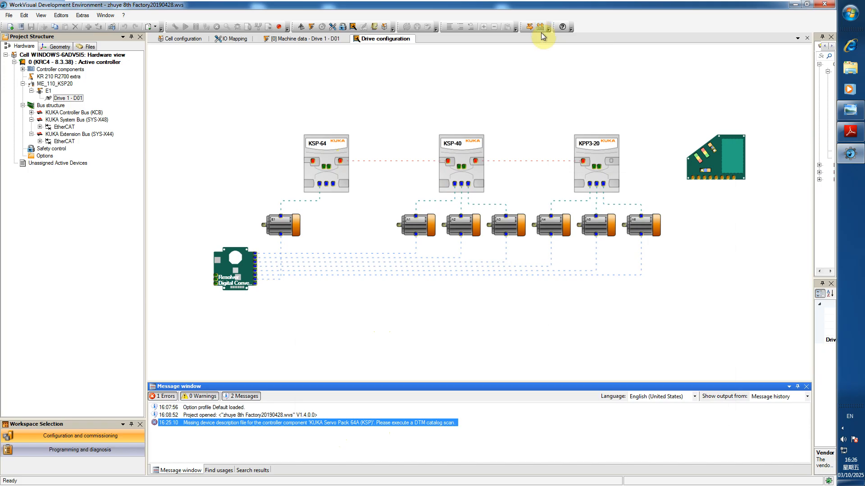
# - Leave full screen in VMware Workstation and switch to the KR C, V8.6.OL_Build02 virtual machine
pyautogui.moveTo(329, 4)
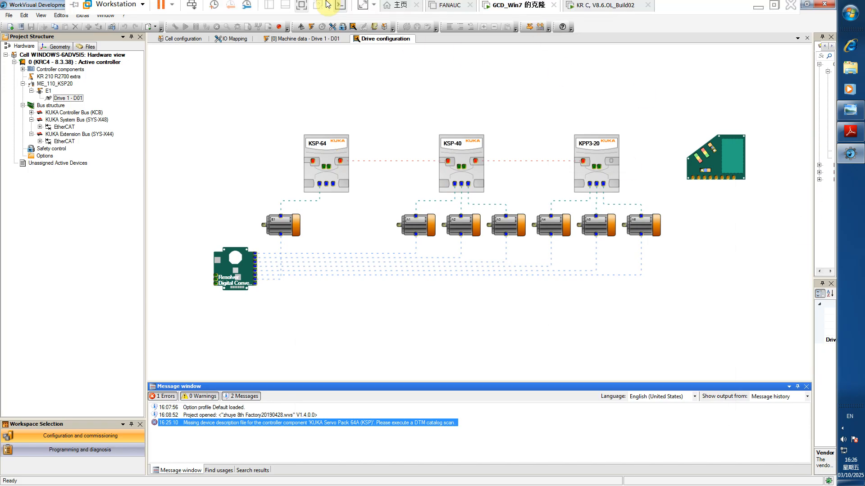
pyautogui.click(299, 9)
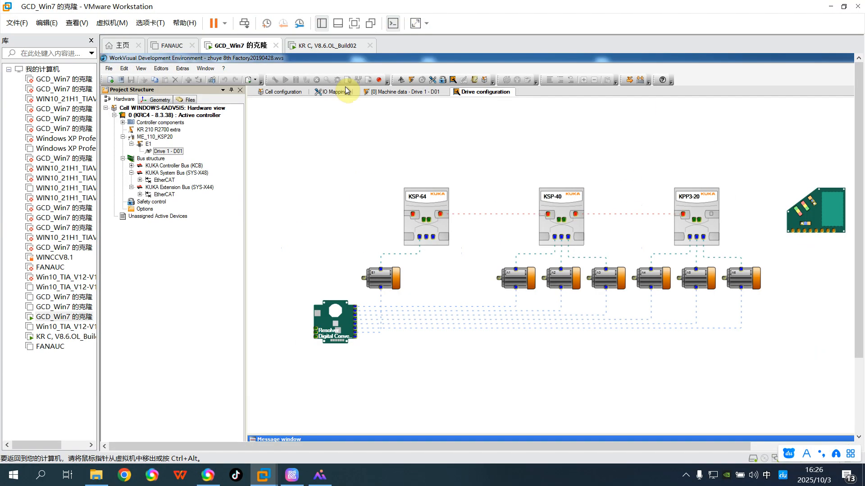
pyautogui.click(318, 45)
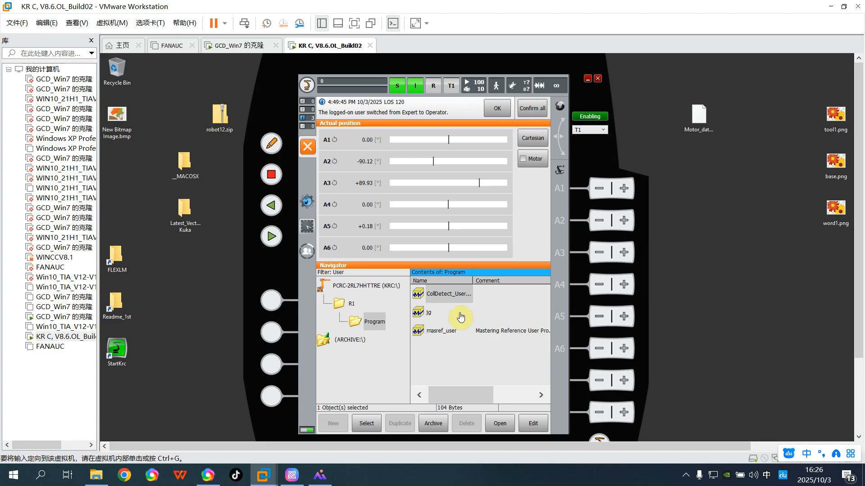
# - Log on to the controller as Safety maintenance technician with the account password, and acknowledge all messages
pyautogui.click(308, 85)
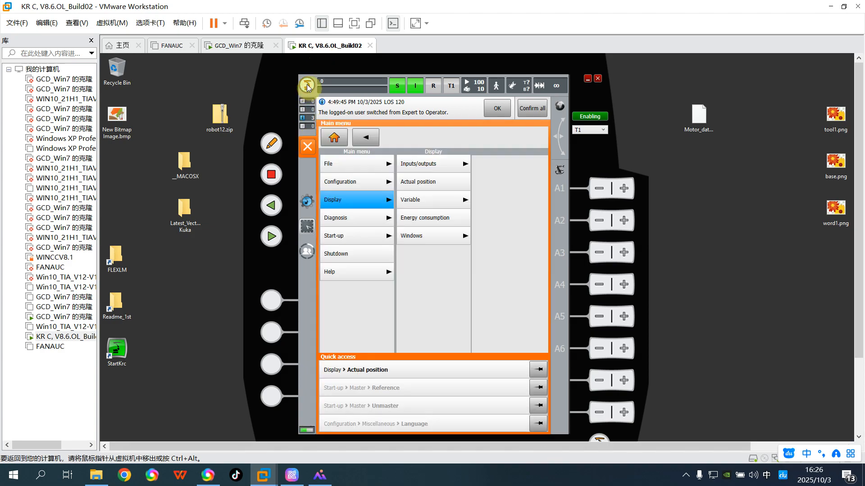
pyautogui.click(349, 181)
pyautogui.click(420, 218)
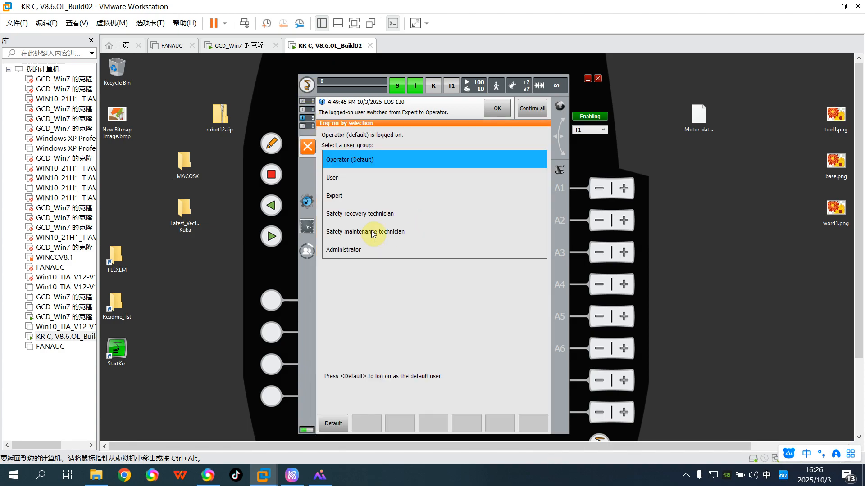
pyautogui.click(397, 232)
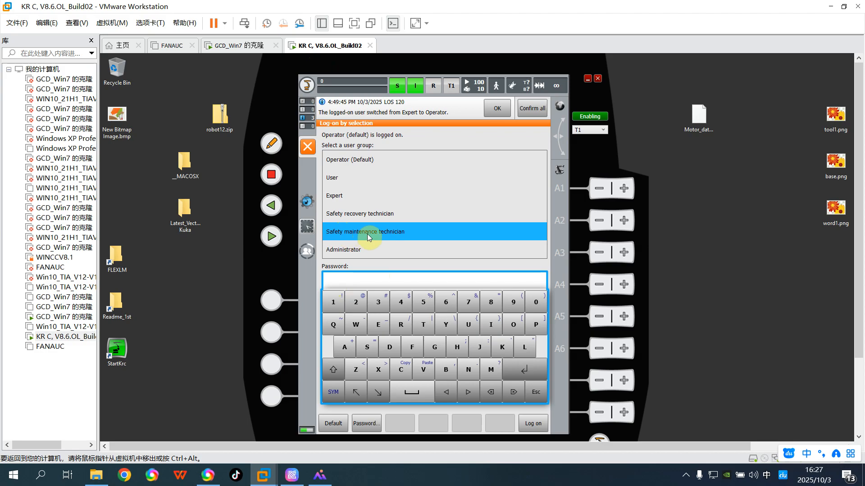
pyautogui.click(345, 281)
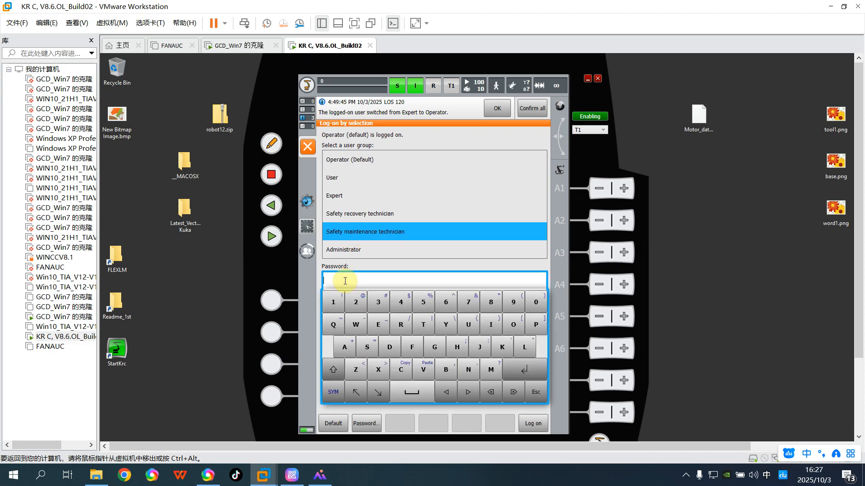
pyautogui.write('*')
pyautogui.click(525, 370)
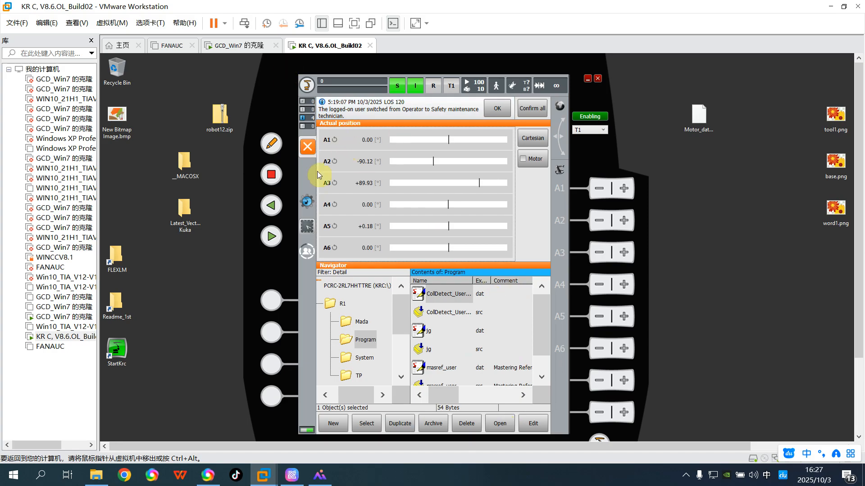
pyautogui.click(533, 109)
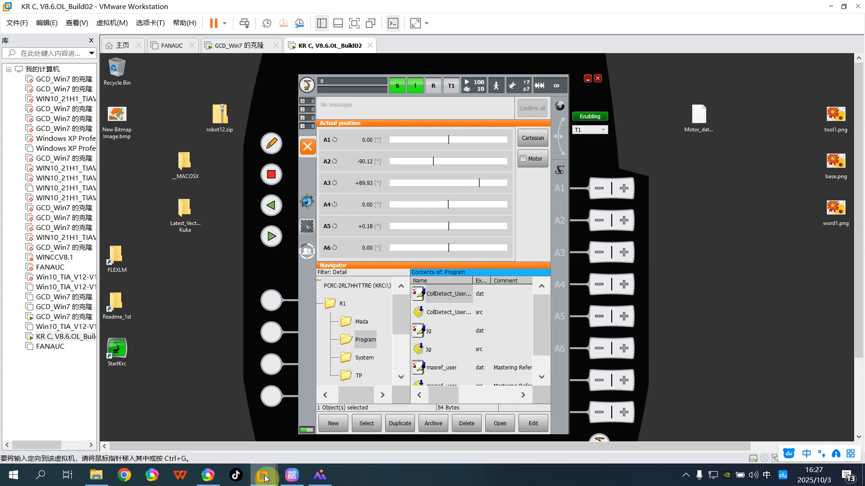
pyautogui.moveTo(264, 475)
pyautogui.click(331, 420)
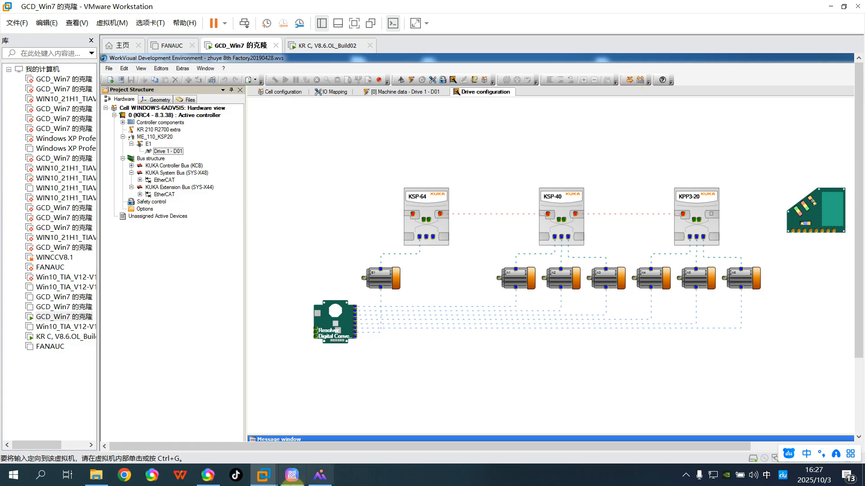
pyautogui.moveTo(263, 475)
pyautogui.click(417, 427)
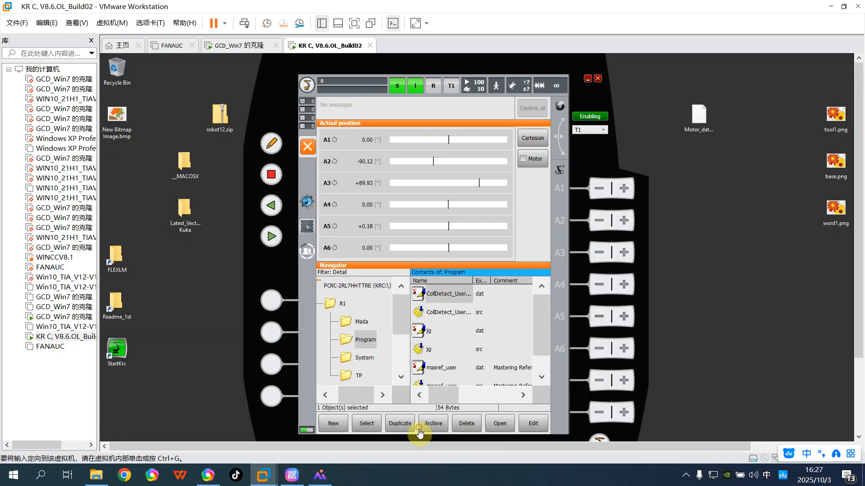
# - View the KR C virtual machine in full screen and shift the pendant window to uncover the desktop files, and return to windowed view
pyautogui.click(355, 25)
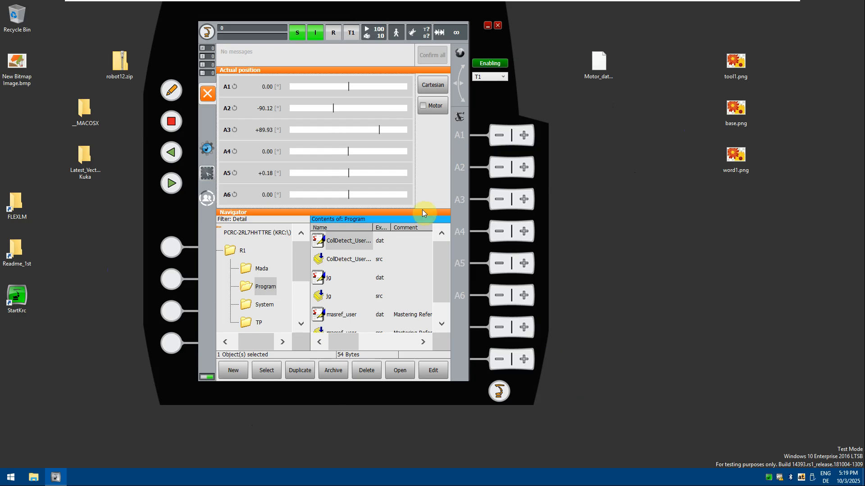
pyautogui.moveTo(360, 15); pyautogui.dragTo(315, 85)
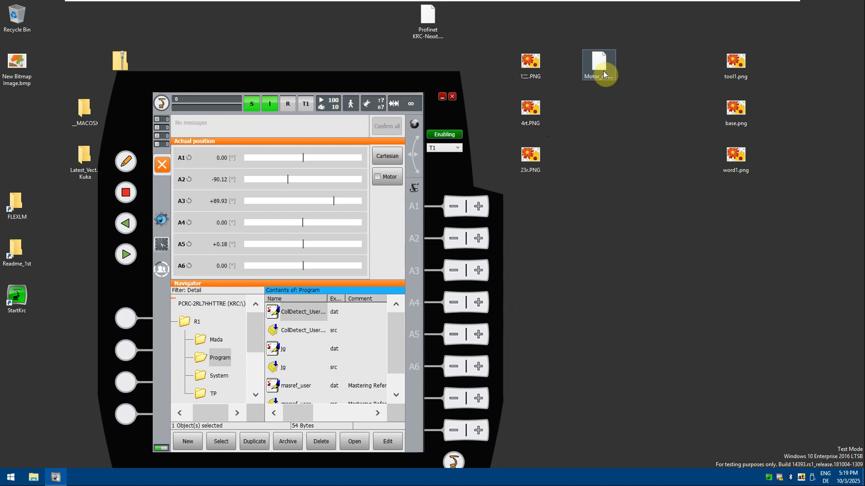
pyautogui.moveTo(272, 3)
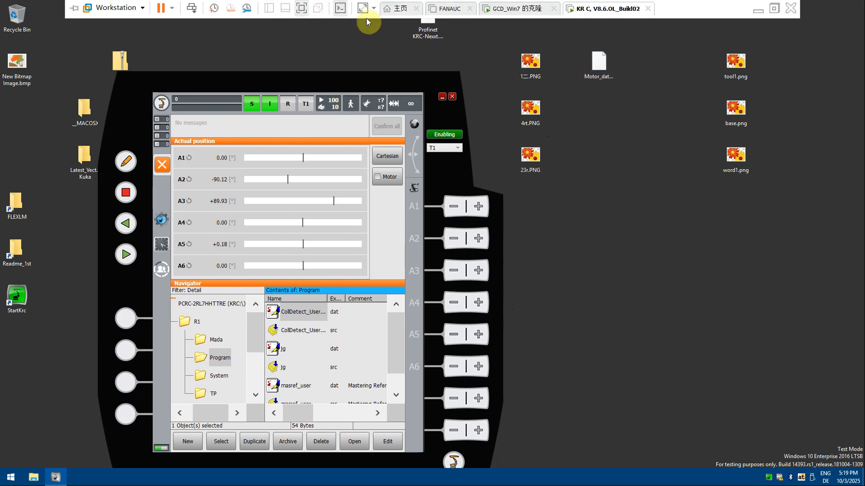
pyautogui.click(302, 8)
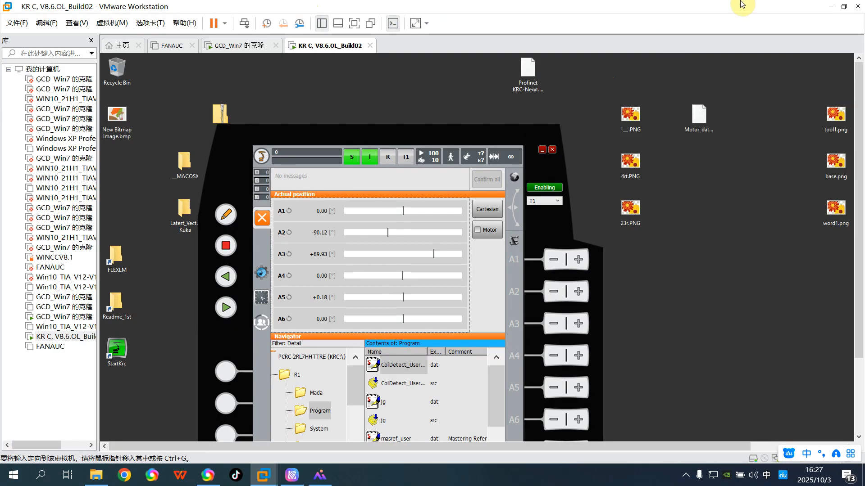
# - Minimize VMware Workstation and open the KUKA Safety picture from the host desktop in a maximized viewer
pyautogui.click(831, 6)
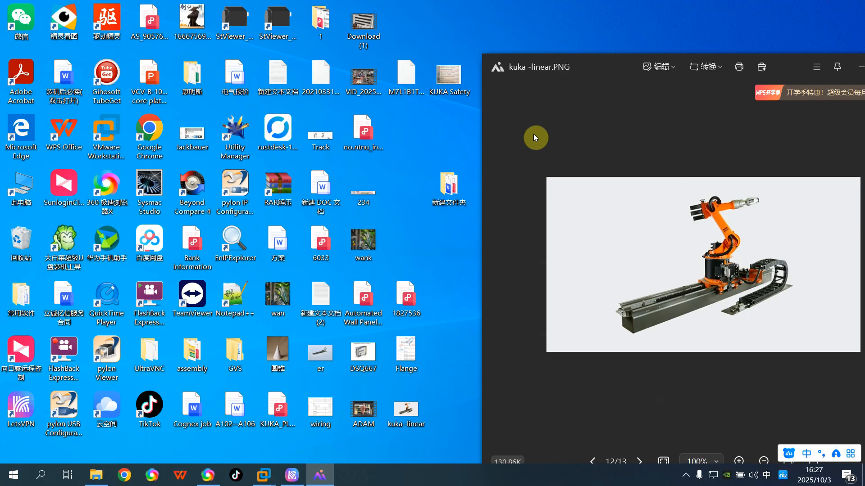
pyautogui.doubleClick(452, 83)
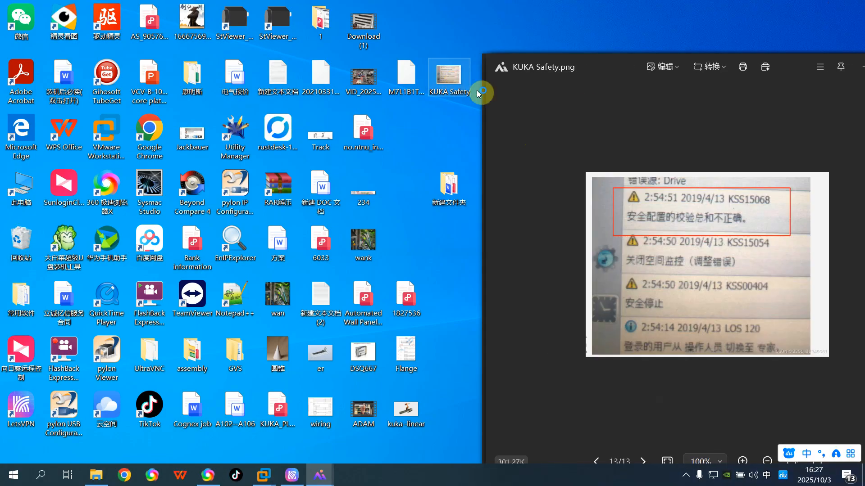
pyautogui.moveTo(742, 60); pyautogui.dragTo(413, 49)
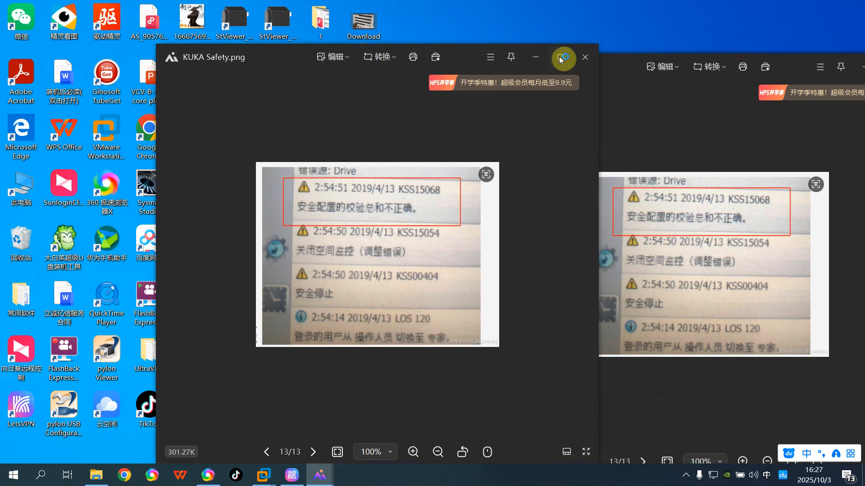
pyautogui.click(559, 57)
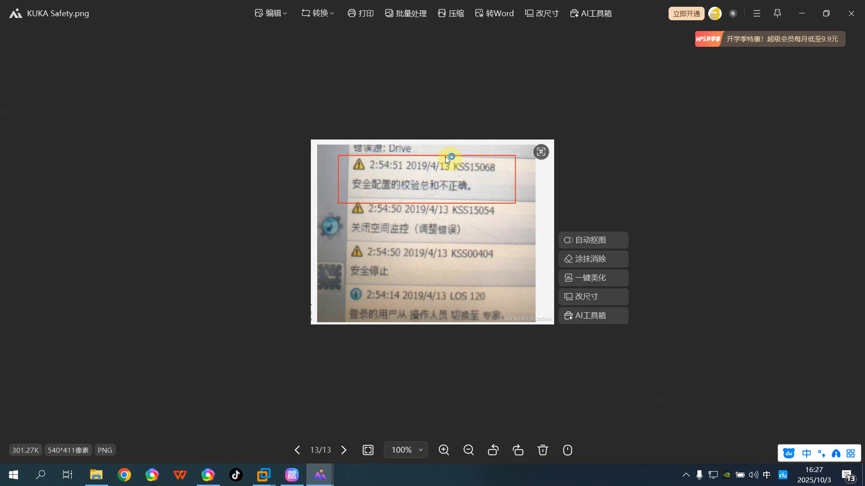
pyautogui.moveTo(263, 475)
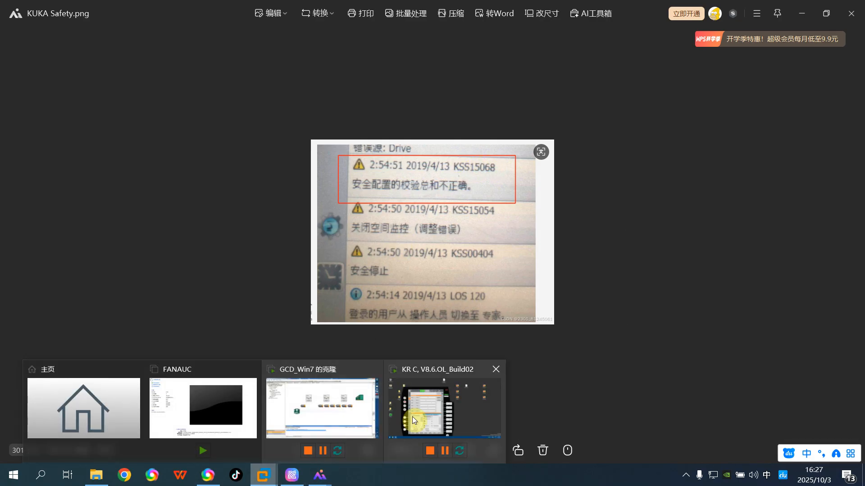
# - Switch to the KR C, V8.6.OL_Build02 virtual machine, reposition its pendant window and display the machine in full screen
pyautogui.click(443, 418)
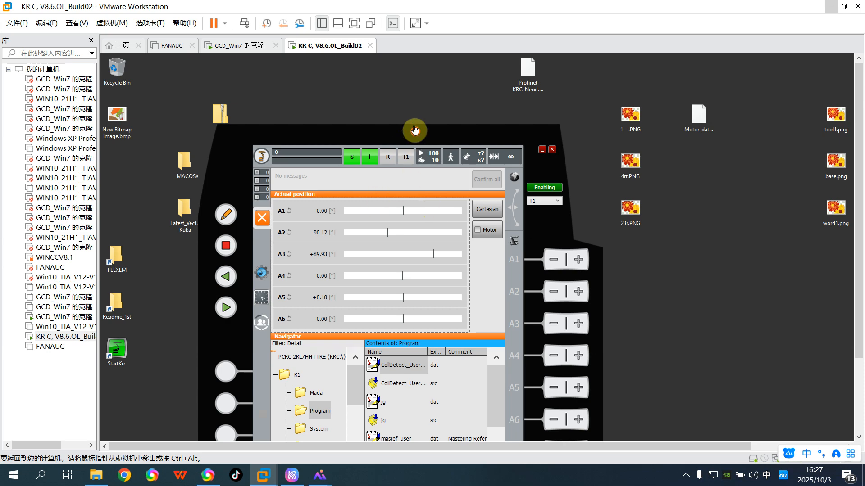
pyautogui.moveTo(415, 135); pyautogui.dragTo(422, 124)
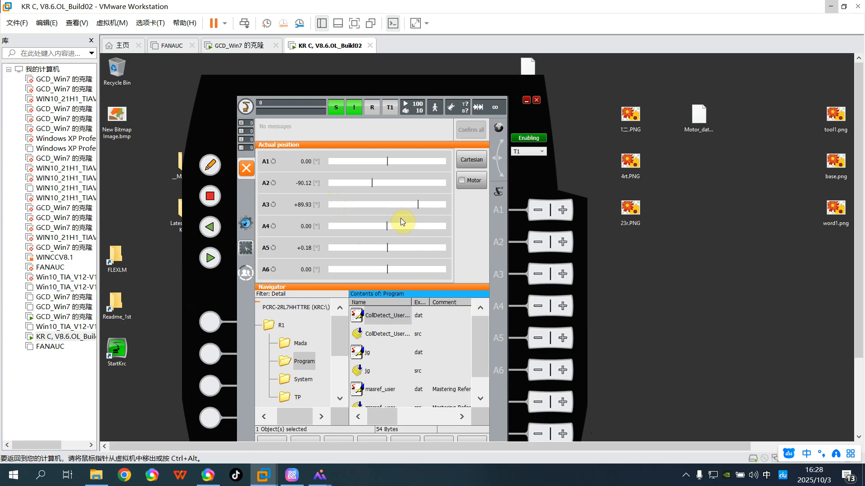
pyautogui.click(354, 23)
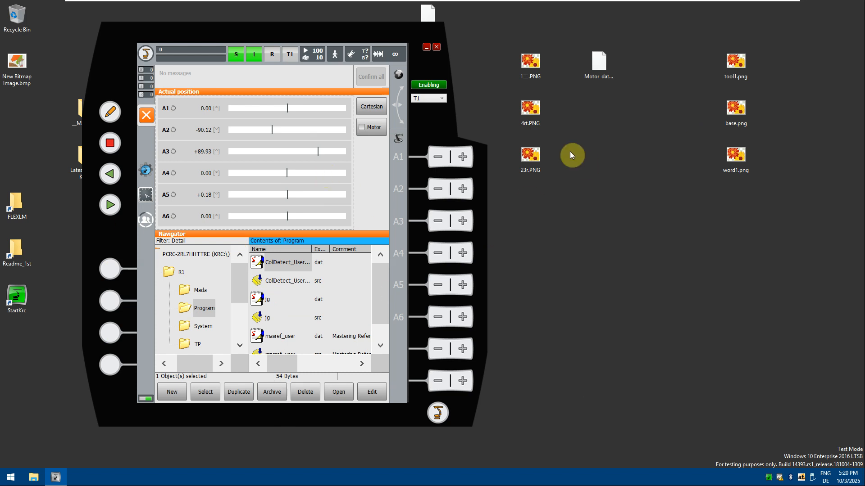
# - Log on to the controller in the Expert user group with the account password, and acknowledge all messages
pyautogui.click(145, 55)
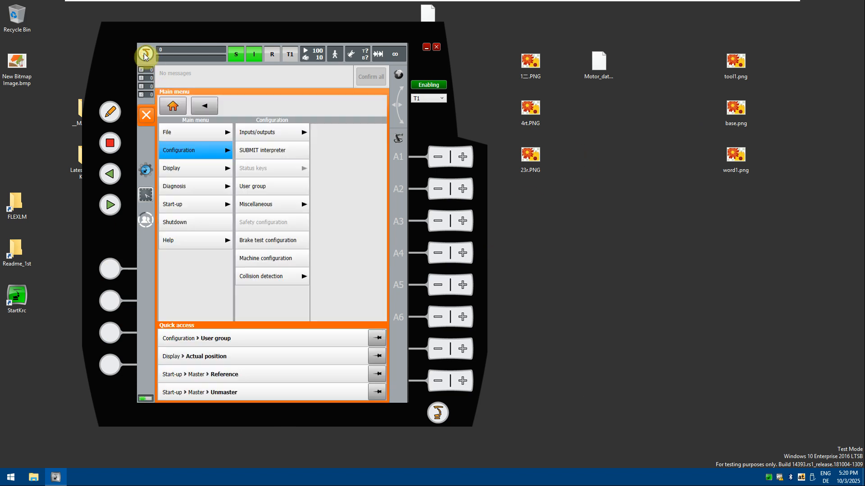
pyautogui.click(250, 186)
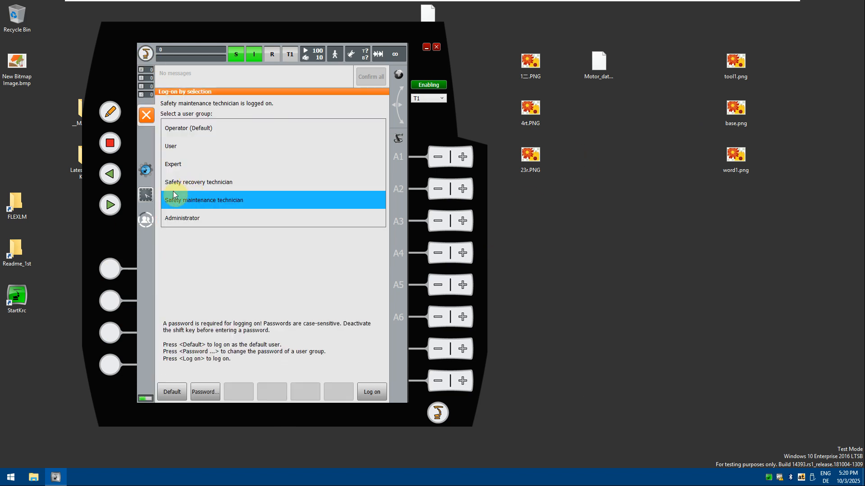
pyautogui.click(174, 164)
pyautogui.click(219, 244)
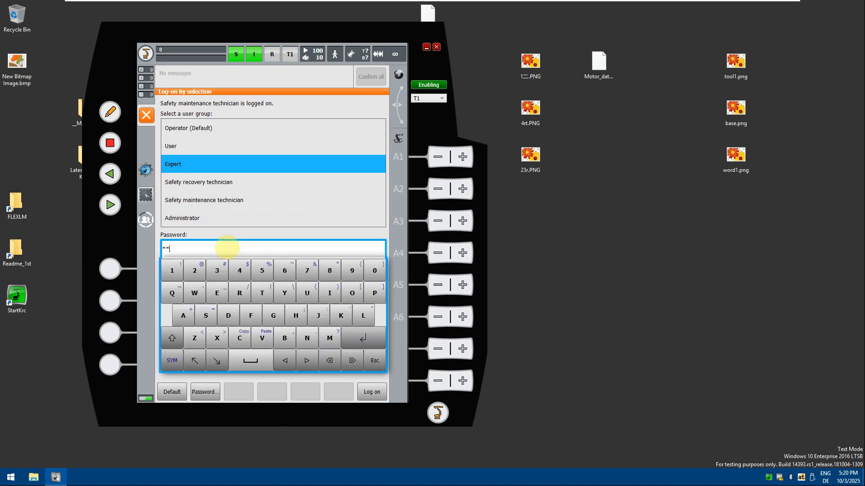
pyautogui.click(362, 337)
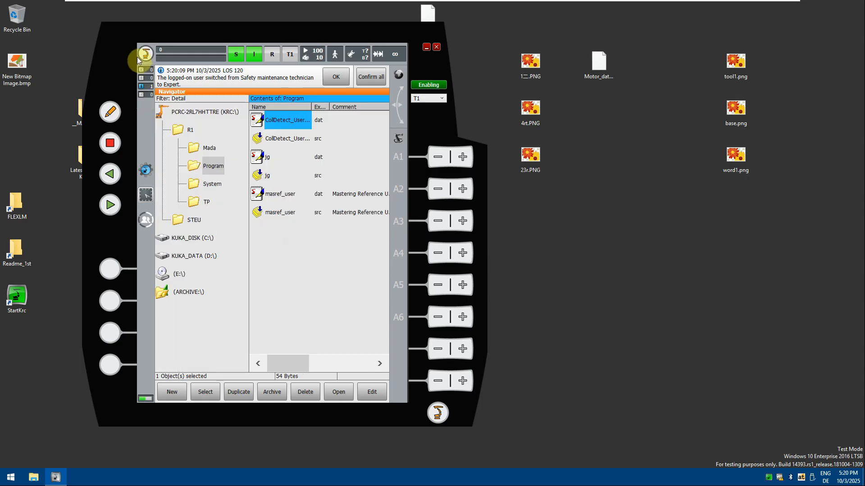
pyautogui.click(371, 77)
# - Open the start-up Unmaster function to view the robot axes offered for unmastering, and close it without unmastering any axis
pyautogui.click(151, 54)
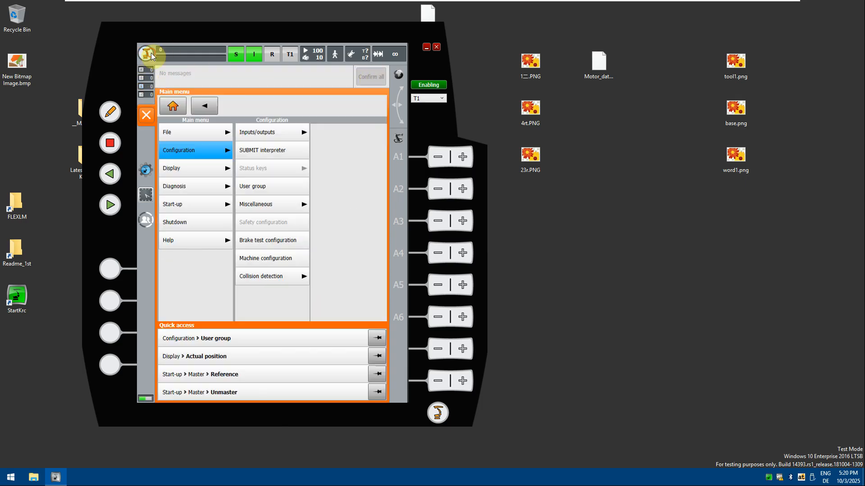
pyautogui.click(193, 205)
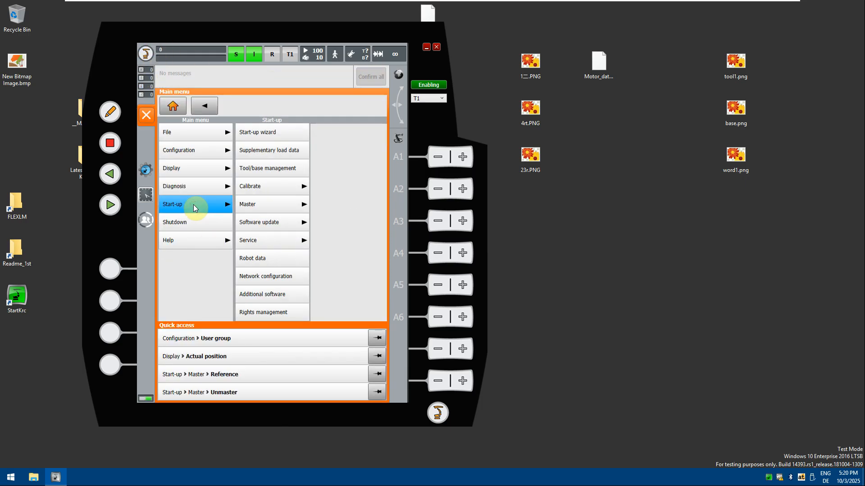
pyautogui.click(267, 211)
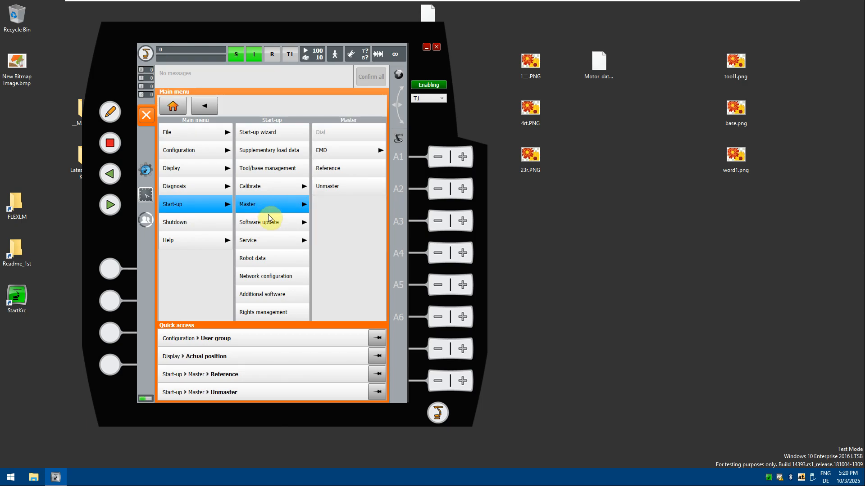
pyautogui.click(339, 190)
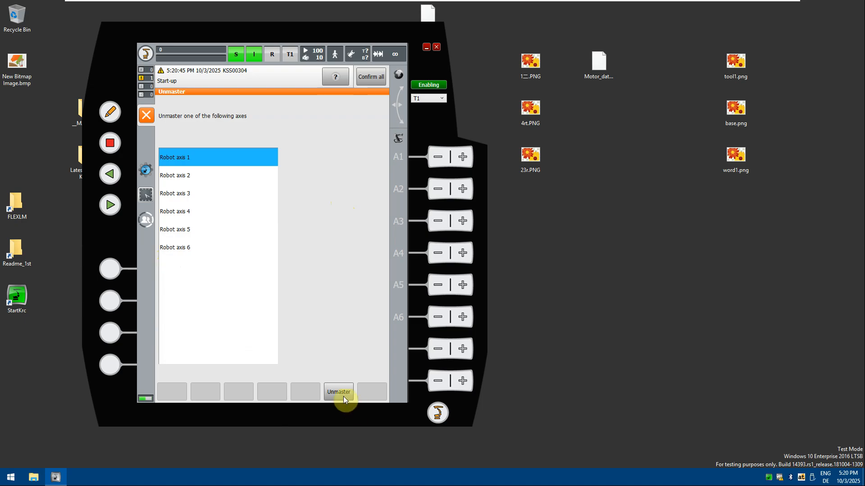
pyautogui.click(146, 118)
# - Open Reference mastering to check for axes that need mastering, and close it
pyautogui.click(146, 53)
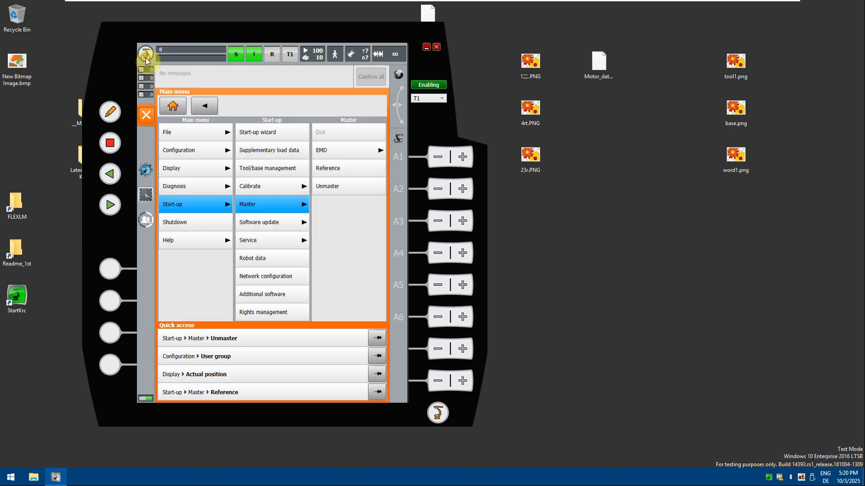
pyautogui.click(339, 170)
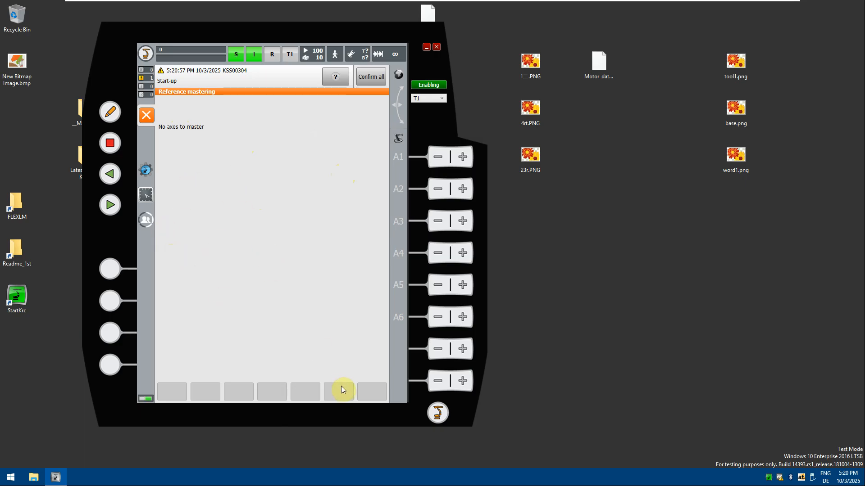
pyautogui.click(146, 116)
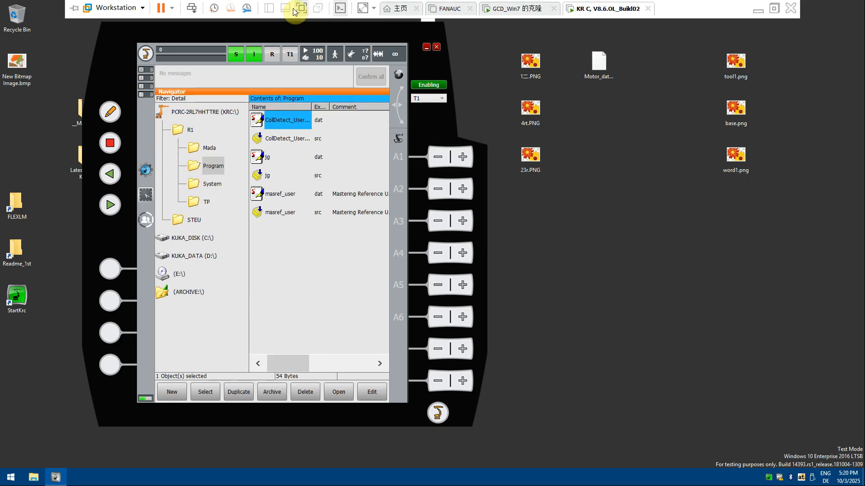
# - Return VMware Workstation to windowed view, switch to the GCD_Win7 virtual machine and open the machine data of ME_110_KSP20
pyautogui.click(300, 8)
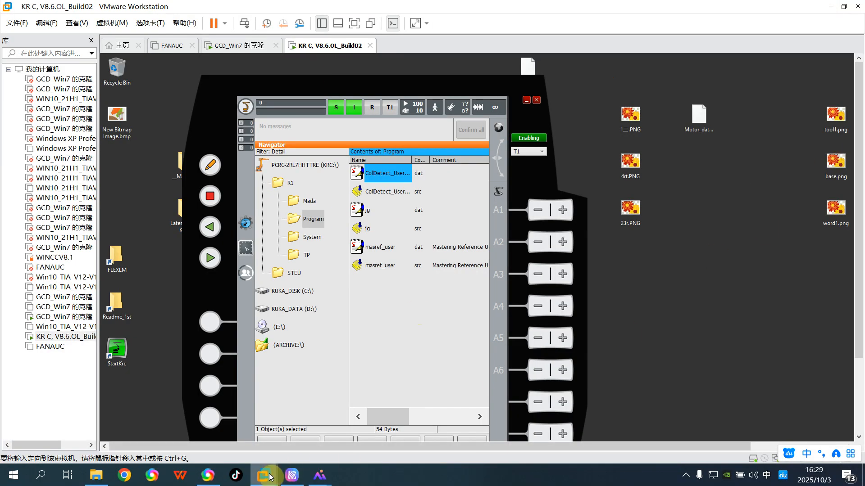
pyautogui.moveTo(264, 478)
pyautogui.click(315, 420)
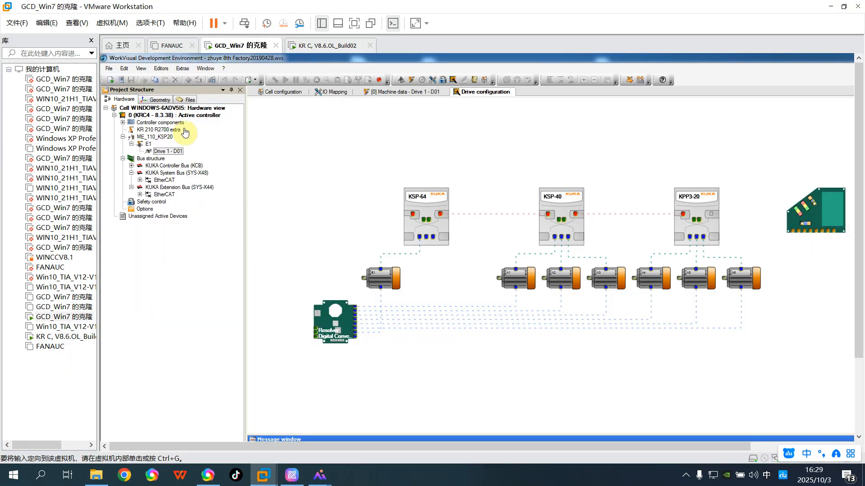
pyautogui.click(156, 138)
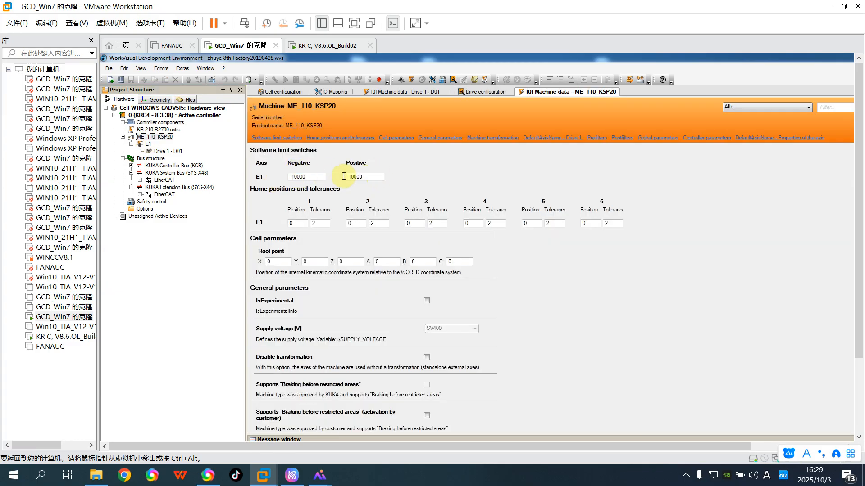
# - Examine the KUKA Servo Pack 64A error in WorkVisual's message window in full screen, and keep it in view after returning to windowed view
pyautogui.click(354, 23)
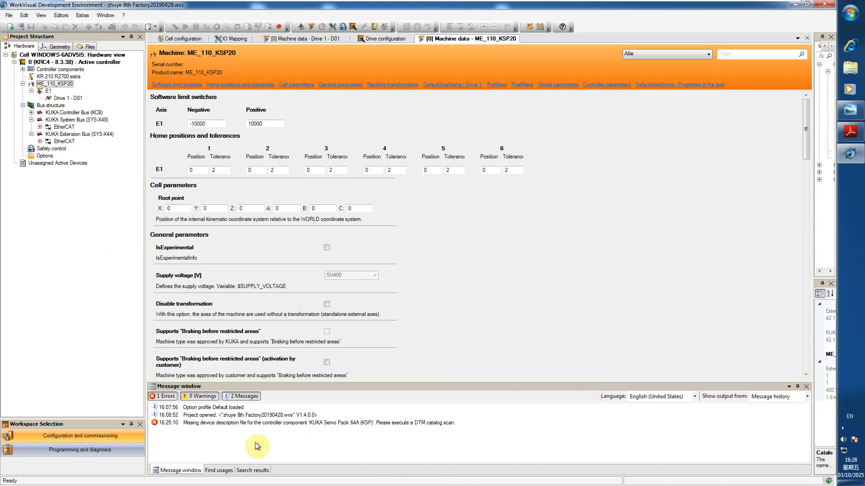
pyautogui.click(227, 423)
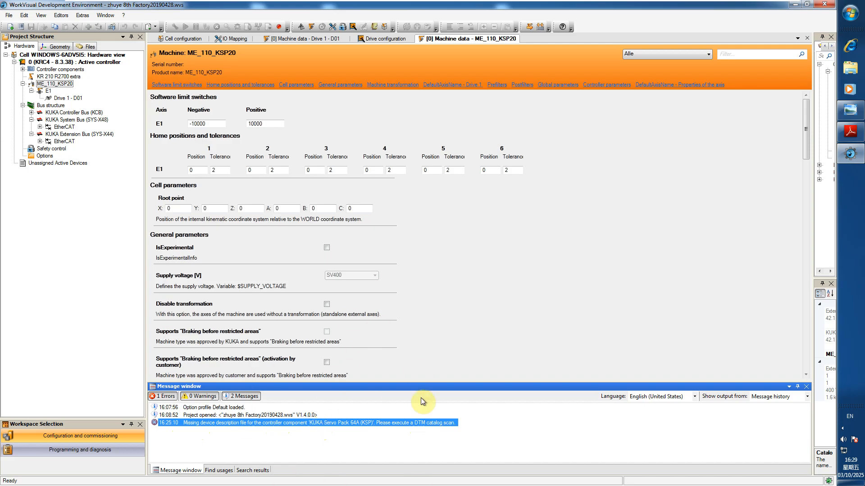
pyautogui.moveTo(356, 5)
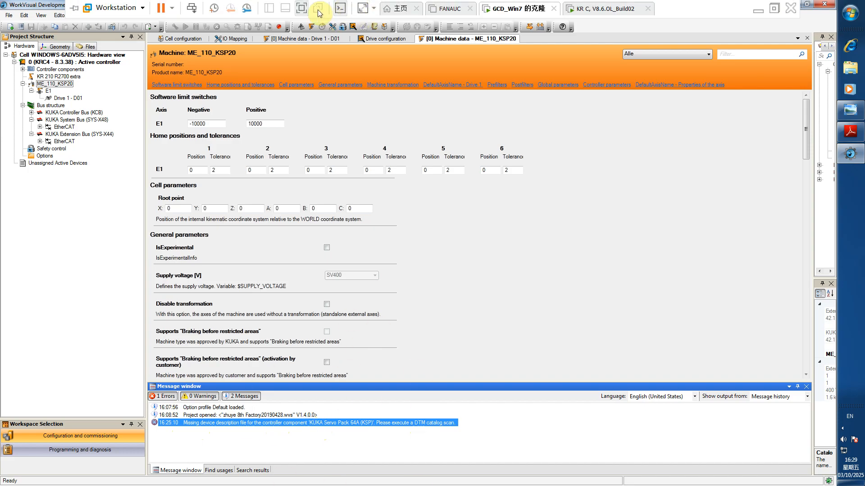
pyautogui.click(300, 8)
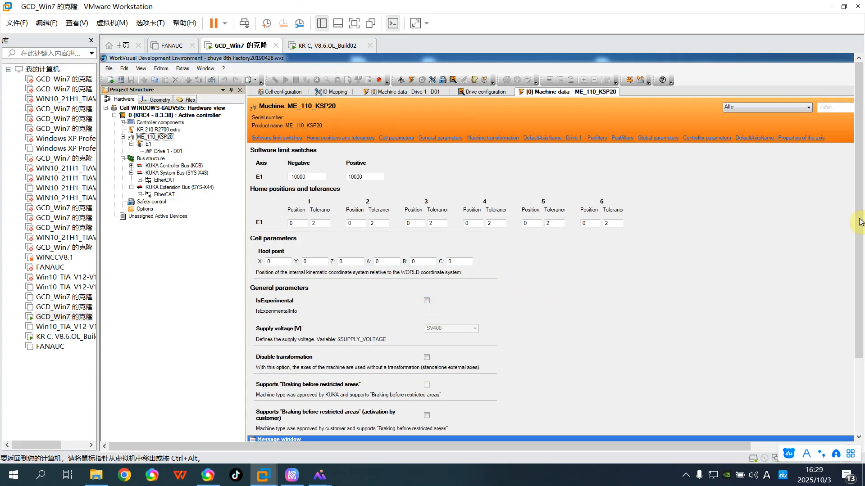
pyautogui.moveTo(858, 180); pyautogui.dragTo(858, 255)
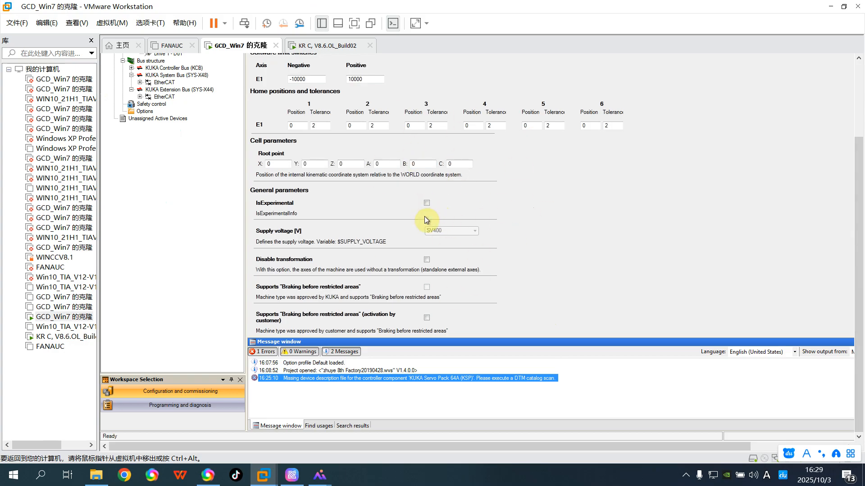
pyautogui.click(685, 476)
pyautogui.rightClick(673, 430)
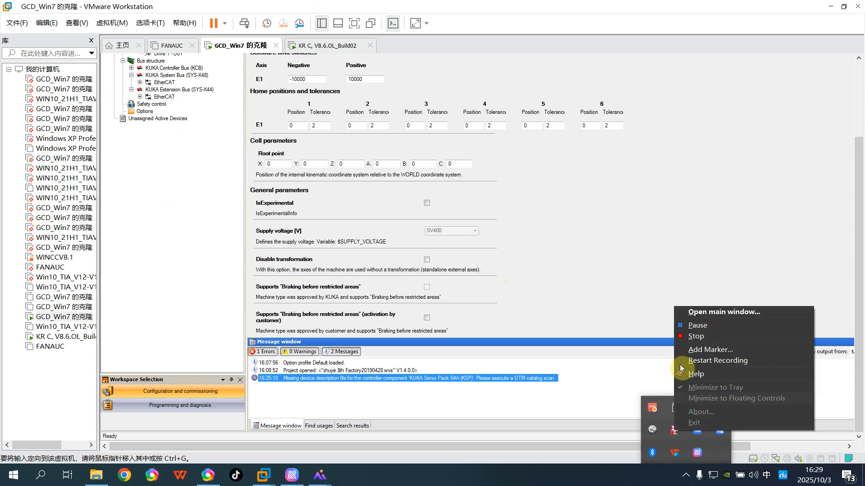
pyautogui.click(693, 324)
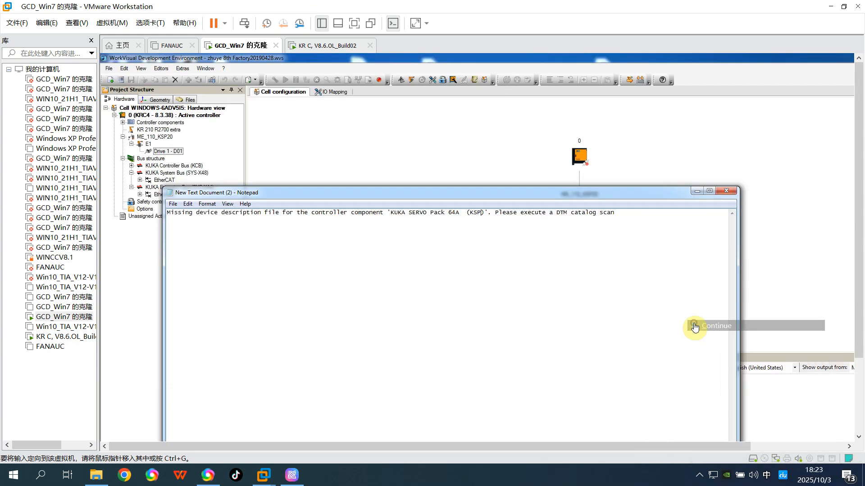
pyautogui.press('shift')
# - View the GCD_Win7 virtual machine in full screen, highlight the DTM catalog scan message in Notepad and move its window clear of the cell configuration
pyautogui.click(355, 24)
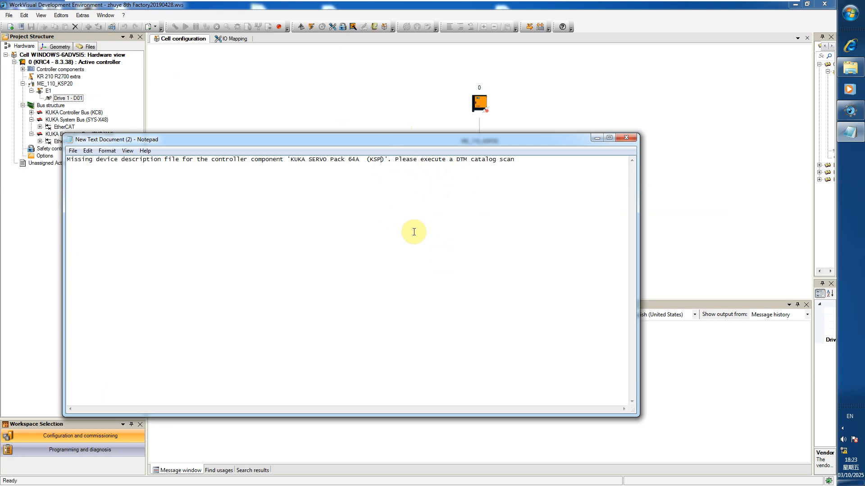
pyautogui.moveTo(276, 143); pyautogui.dragTo(366, 265)
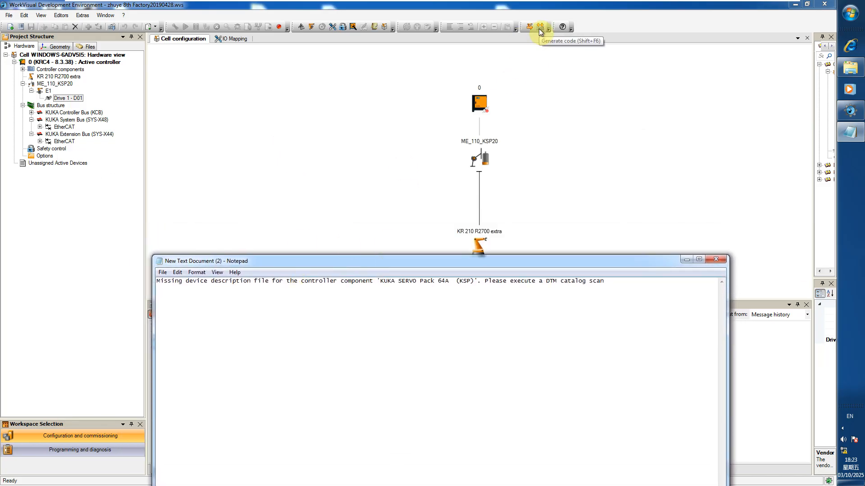
pyautogui.moveTo(289, 264); pyautogui.dragTo(362, 216)
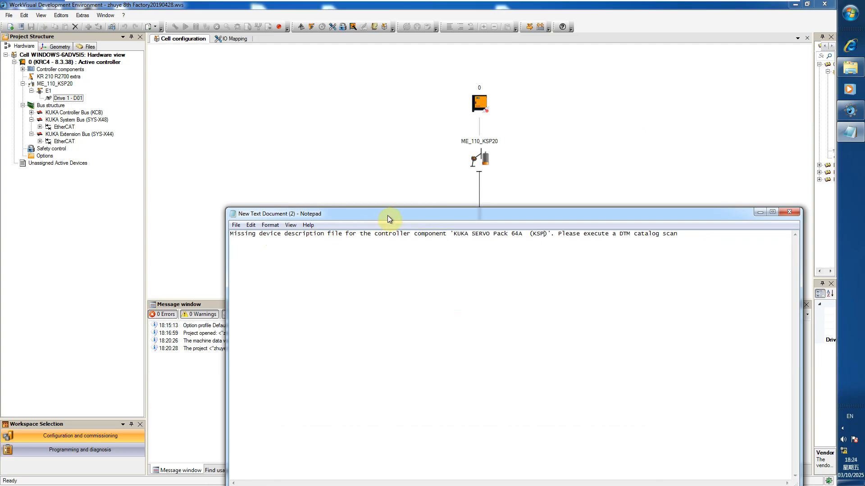
pyautogui.moveTo(389, 219); pyautogui.dragTo(336, 226)
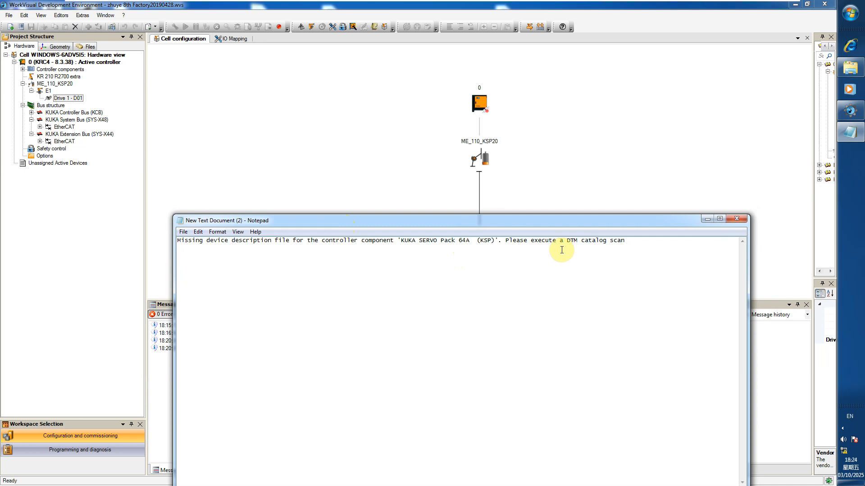
pyautogui.moveTo(527, 220)
pyautogui.mouseDown()
pyautogui.moveTo(507, 359)
pyautogui.moveTo(515, 230)
pyautogui.mouseUp()
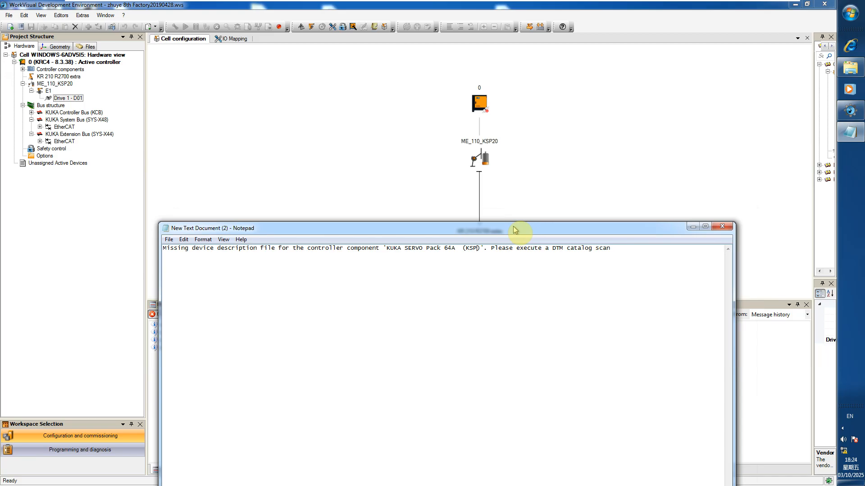
pyautogui.moveTo(516, 231); pyautogui.dragTo(495, 150)
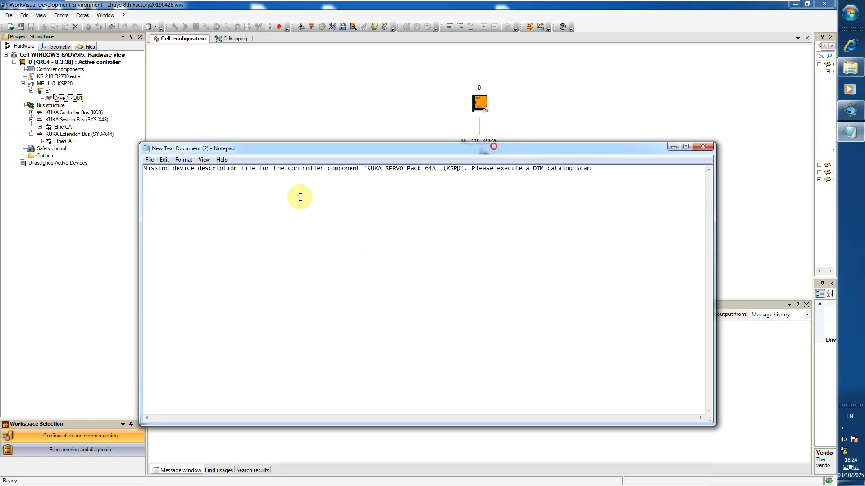
pyautogui.moveTo(144, 169); pyautogui.dragTo(623, 161)
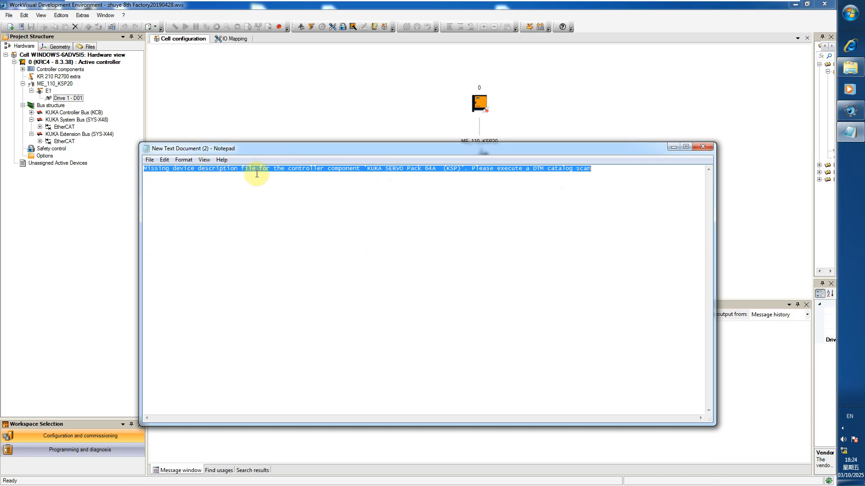
pyautogui.moveTo(380, 148); pyautogui.dragTo(389, 314)
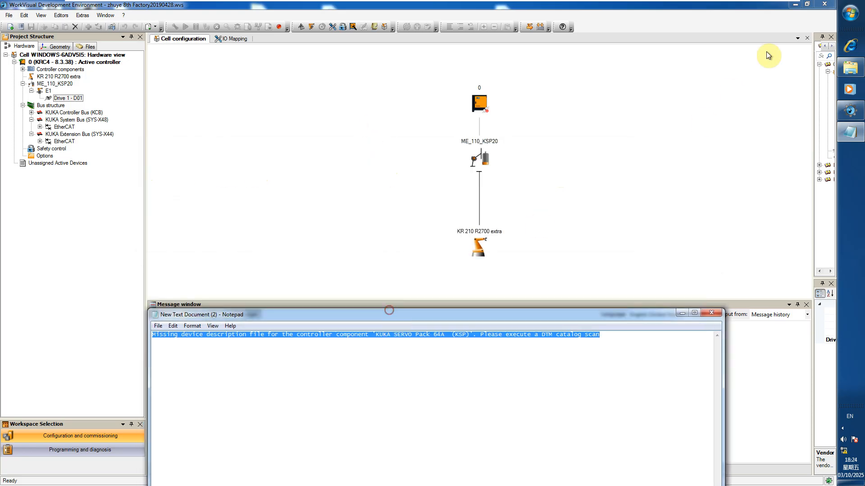
# - Close WorkVisual and move the Notepad window with the missing device description message up to the middle of the desktop
pyautogui.click(823, 9)
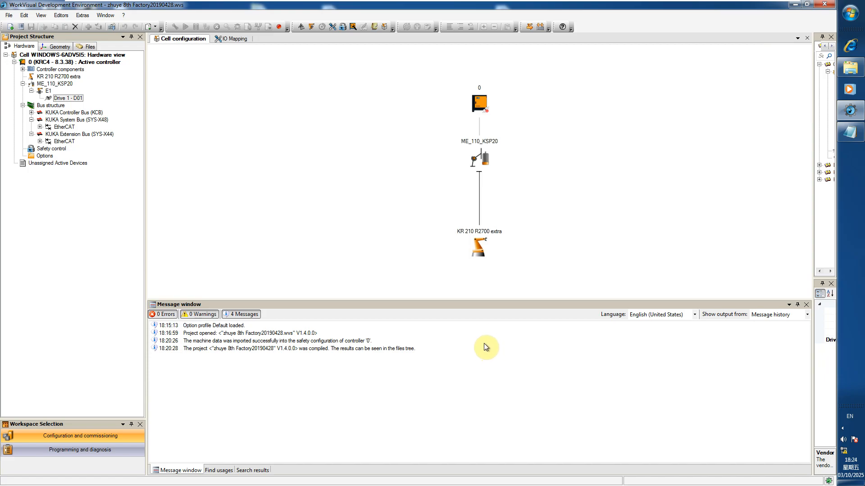
pyautogui.click(826, 5)
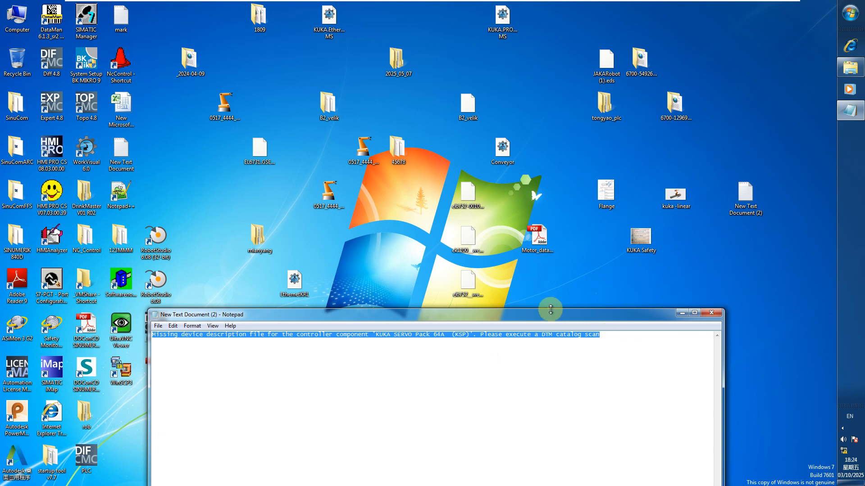
pyautogui.moveTo(536, 318); pyautogui.dragTo(547, 159)
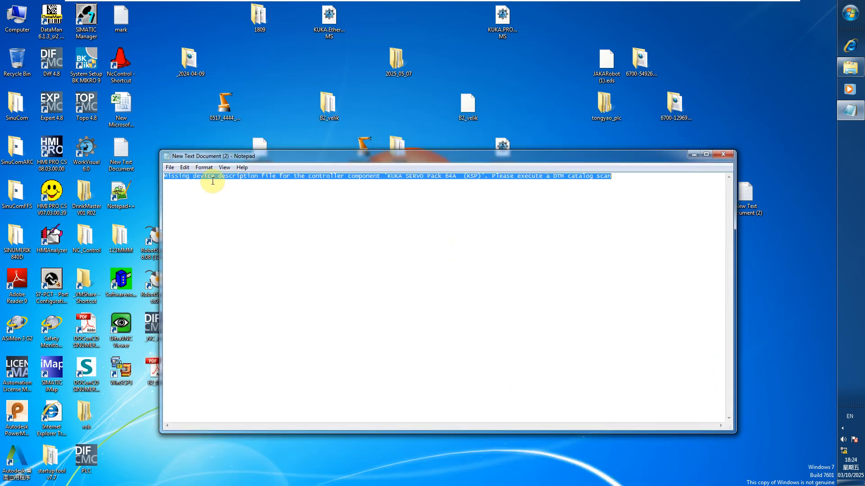
# - Deselect the message text in Notepad, lower its window slightly, and open the Computer window beside it
pyautogui.click(273, 229)
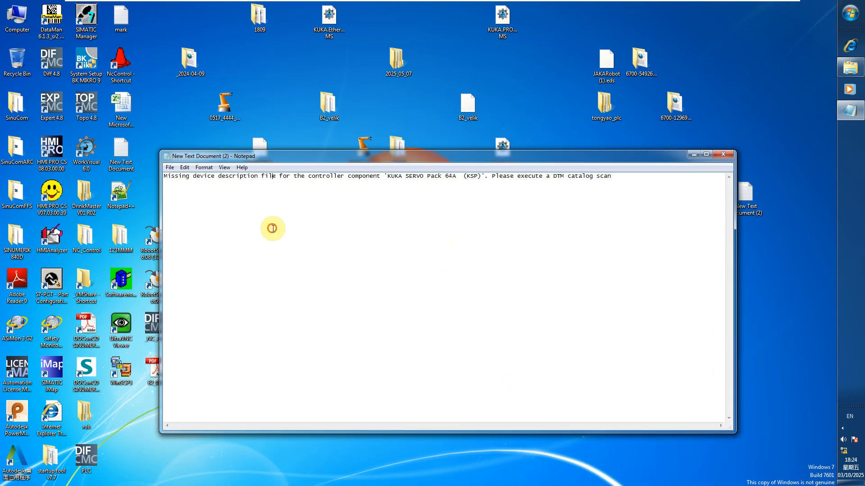
pyautogui.moveTo(308, 156); pyautogui.dragTo(307, 175)
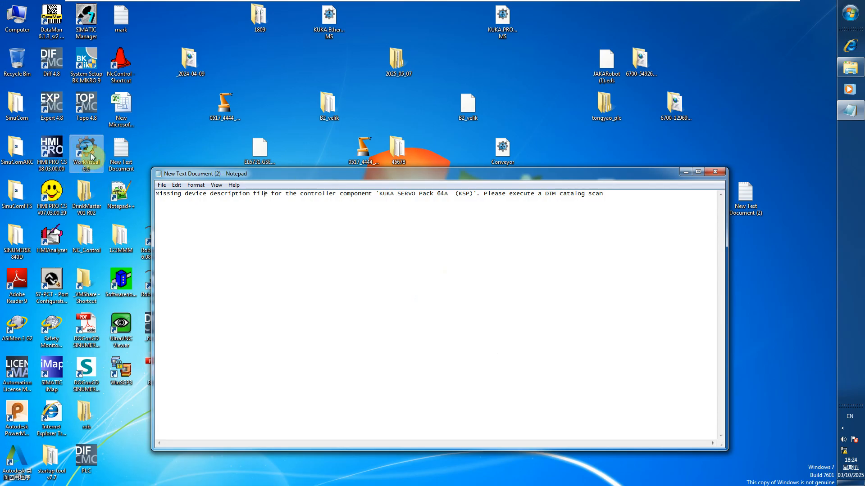
pyautogui.doubleClick(17, 17)
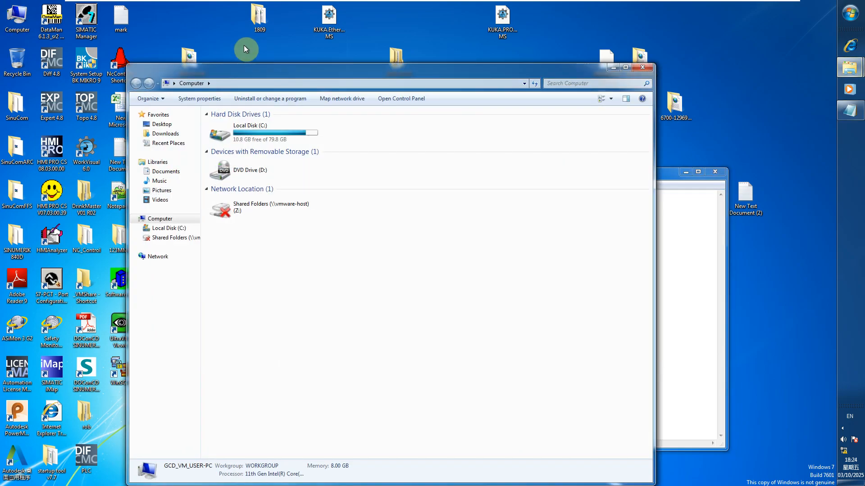
pyautogui.moveTo(244, 69); pyautogui.dragTo(434, 137)
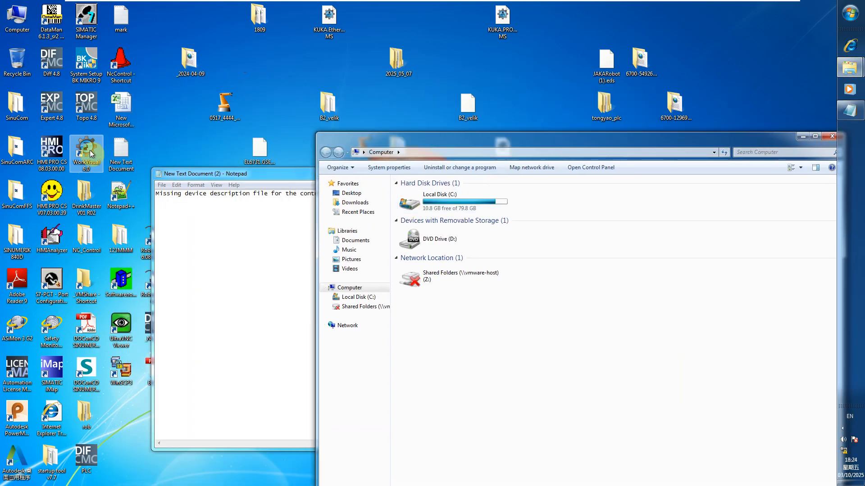
# - Browse to the C:\Program Files (x86)\KUKA\WorkVisual 6.0\DeviceDescriptions\ESI folder
pyautogui.doubleClick(464, 203)
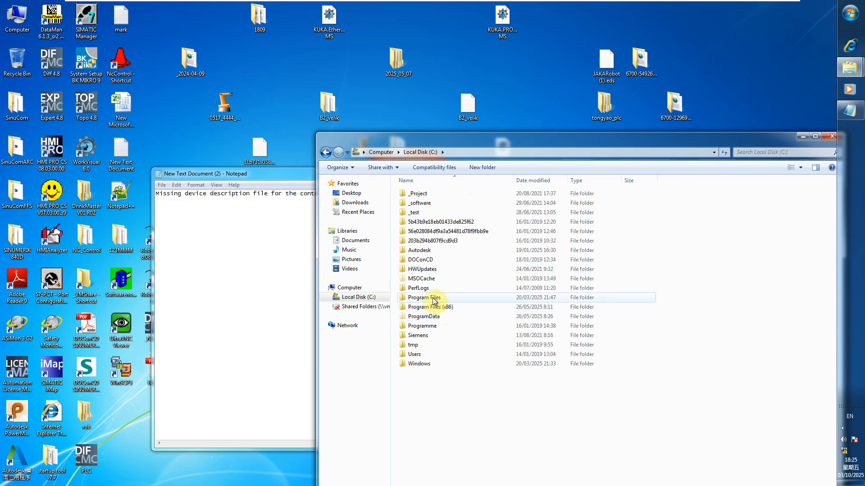
pyautogui.moveTo(438, 314)
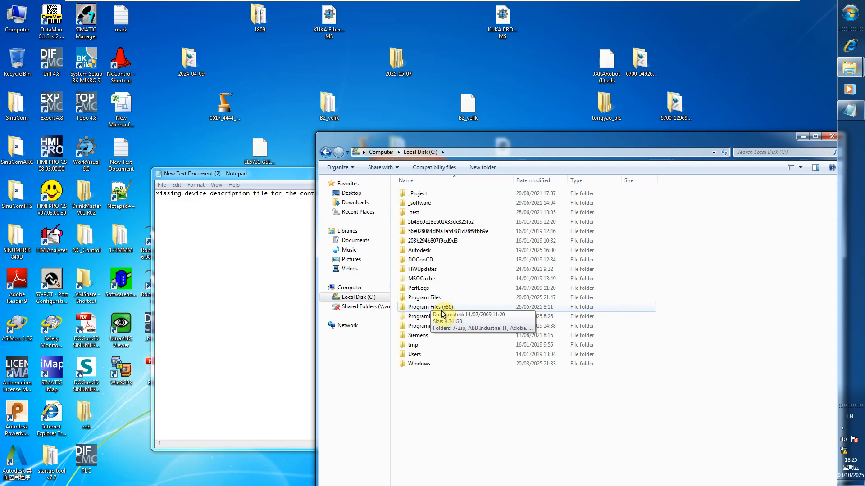
pyautogui.doubleClick(440, 308)
pyautogui.doubleClick(427, 317)
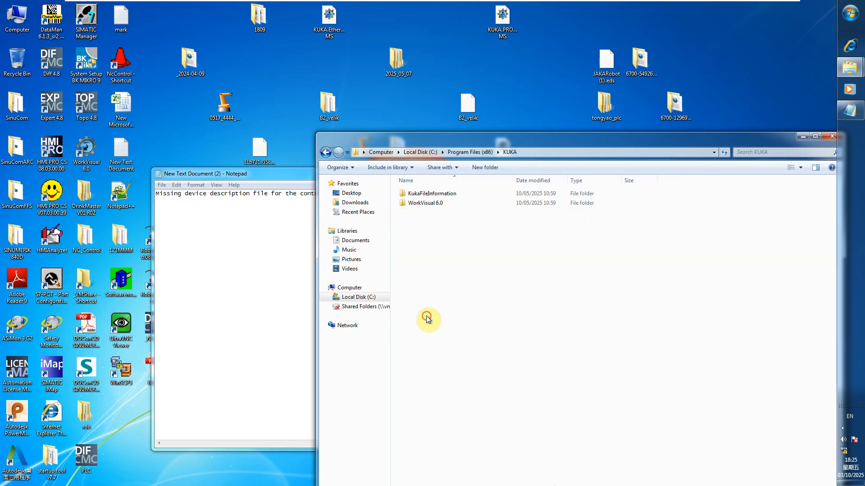
pyautogui.click(466, 204)
pyautogui.doubleClick(466, 205)
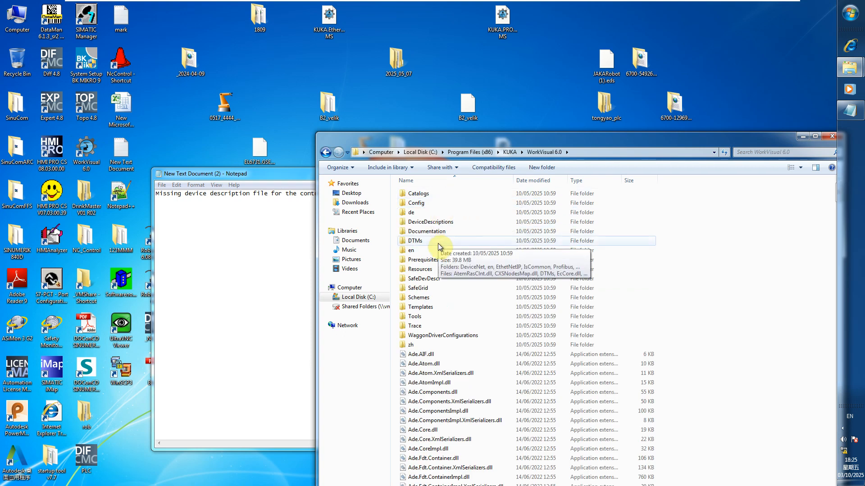
pyautogui.doubleClick(439, 223)
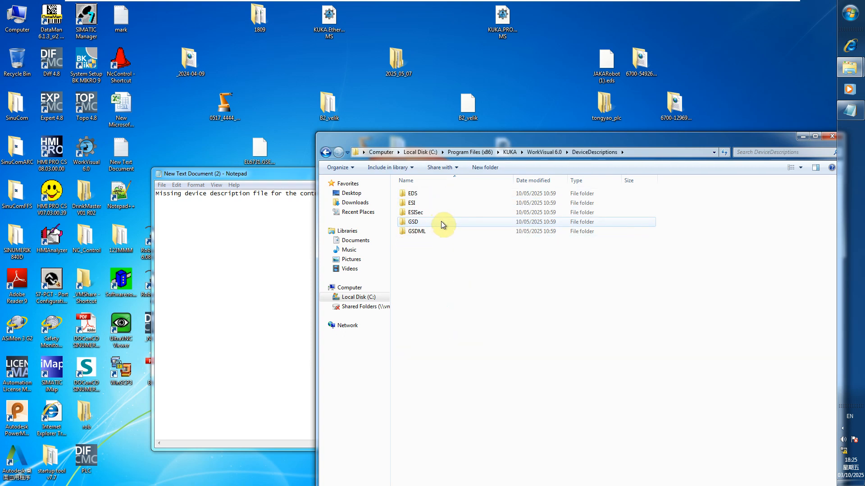
pyautogui.doubleClick(423, 204)
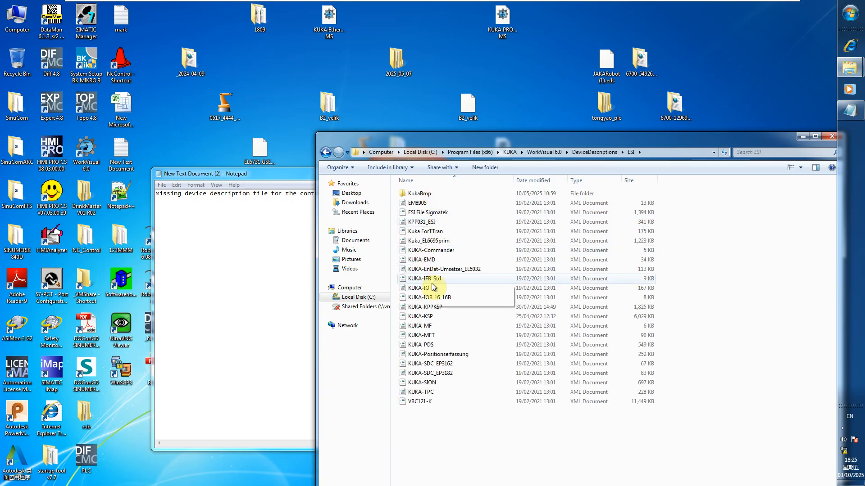
# - Locate the KUKA-KPPKSP and KUKA-KSP device description files in the ESI folder
pyautogui.click(429, 317)
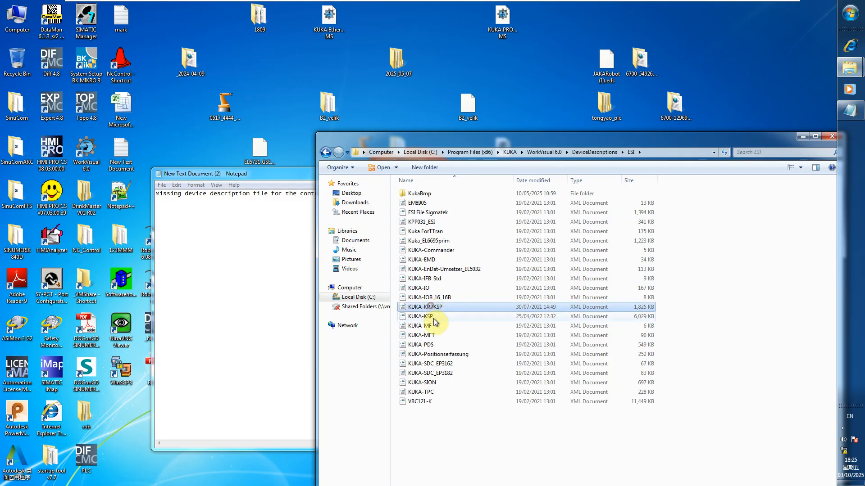
pyautogui.click(437, 306)
pyautogui.click(431, 316)
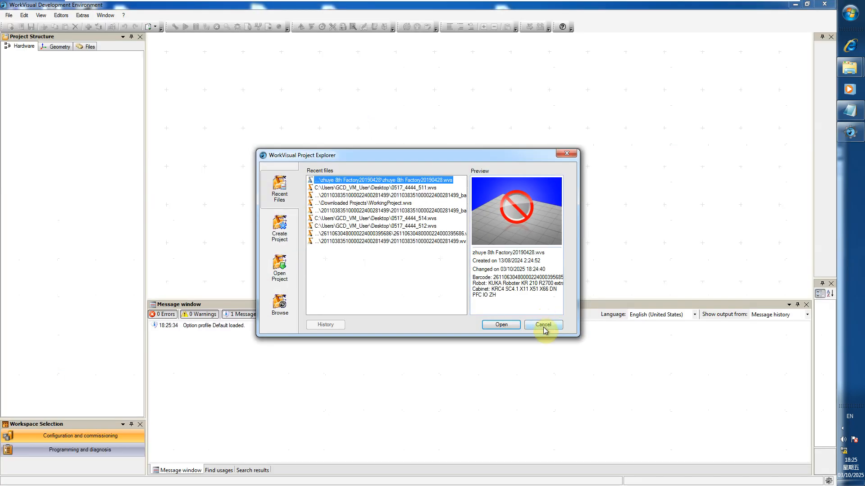
# - Dismiss WorkVisual's project explorer and start the Import device description file assistant
pyautogui.click(544, 326)
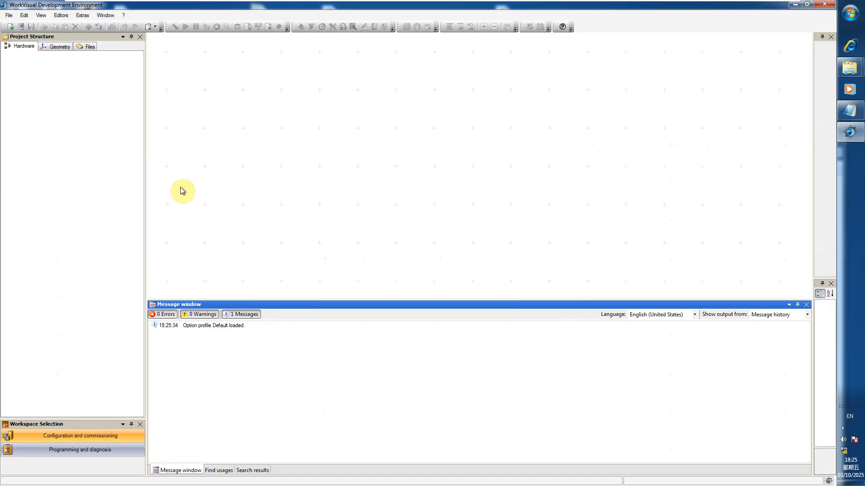
pyautogui.click(11, 17)
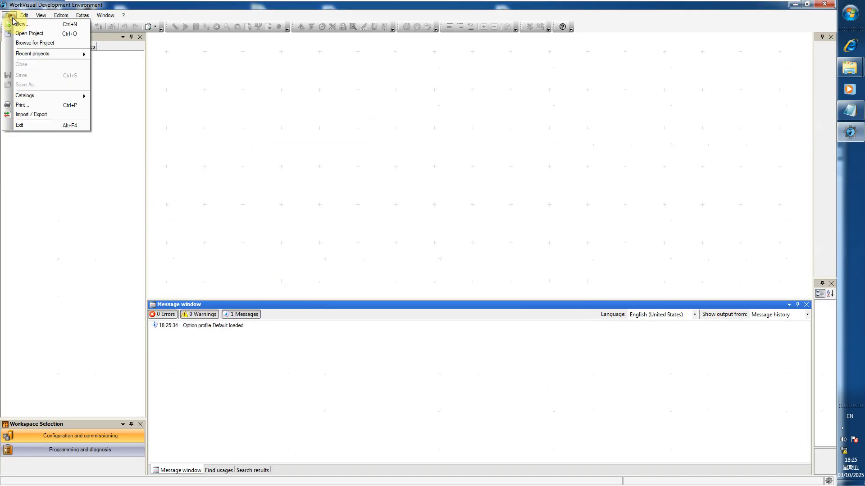
pyautogui.click(44, 117)
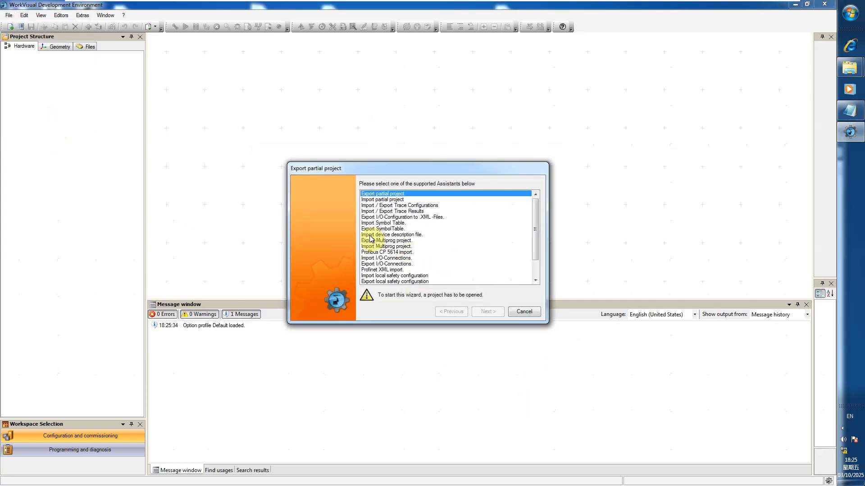
pyautogui.click(376, 235)
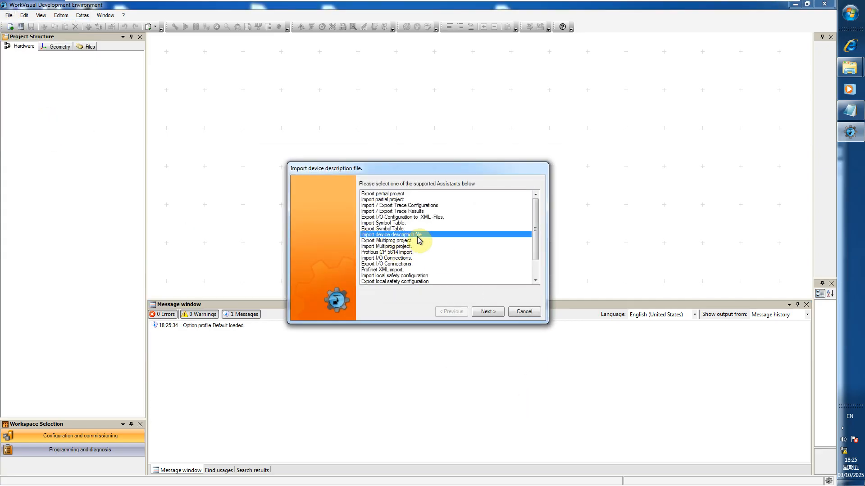
pyautogui.click(489, 312)
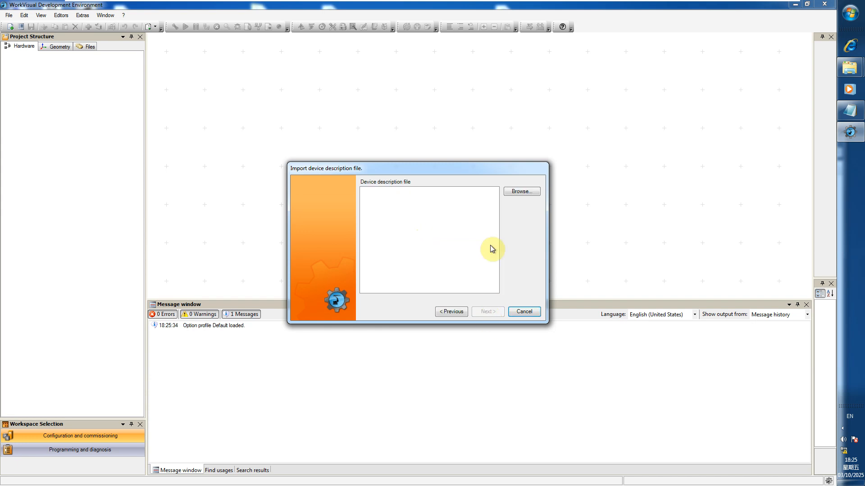
# - Browse for device description files with the file type set to EtherCAT ESI
pyautogui.click(521, 193)
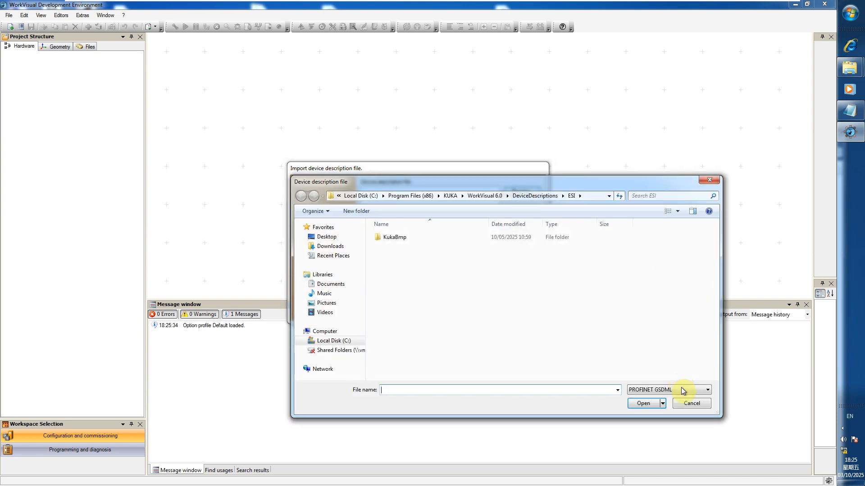
pyautogui.click(683, 391)
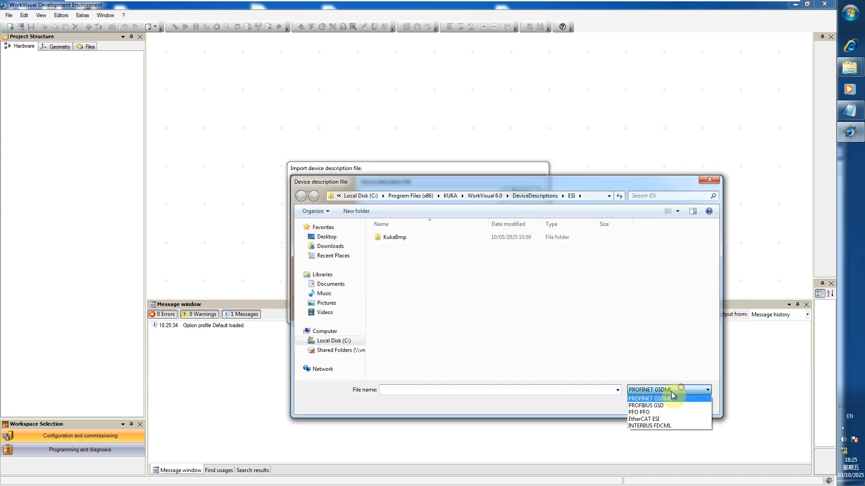
pyautogui.click(656, 420)
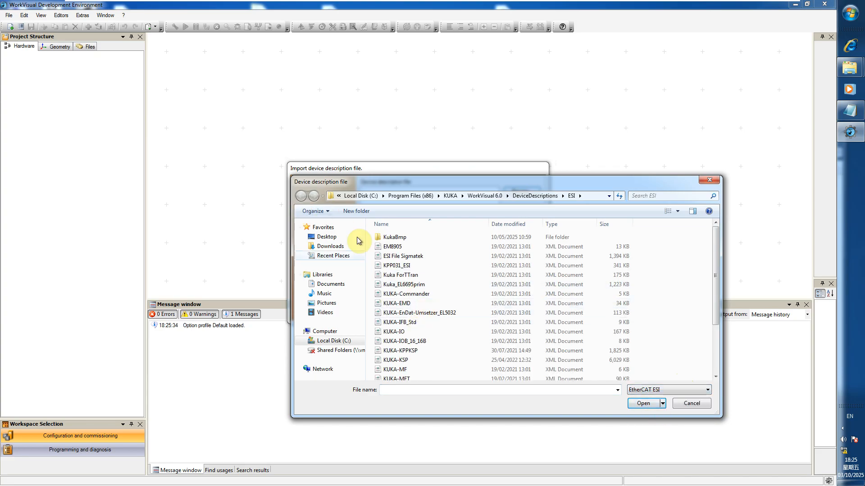
# - Navigate from Local Disk (C:) through Program Files (x86), KUKA, WorkVisual 6.0 and DeviceDescriptions to the ESI folder
pyautogui.click(328, 341)
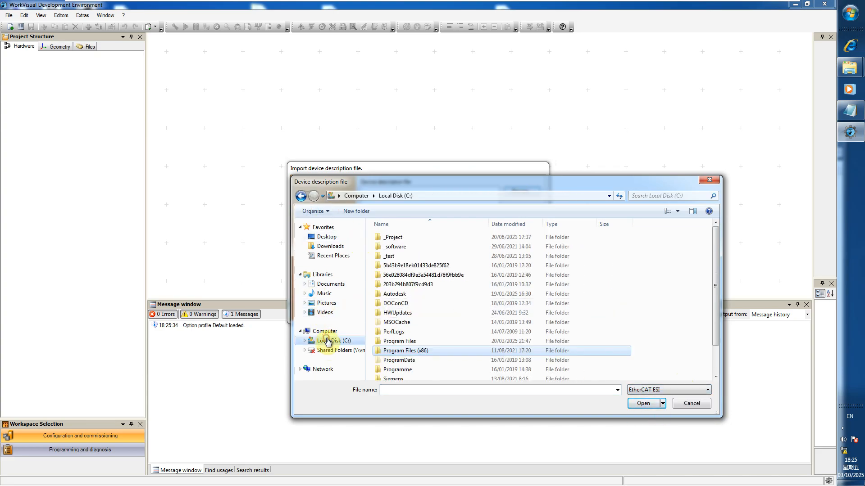
pyautogui.click(403, 352)
pyautogui.doubleClick(403, 353)
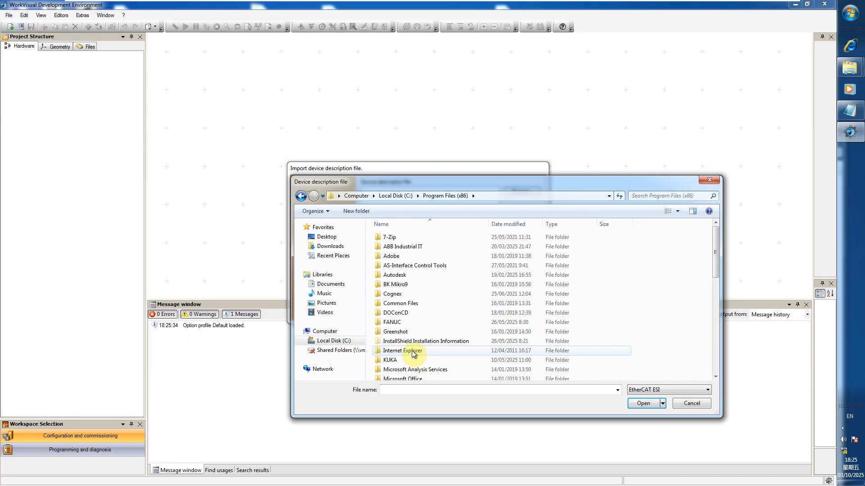
pyautogui.doubleClick(403, 363)
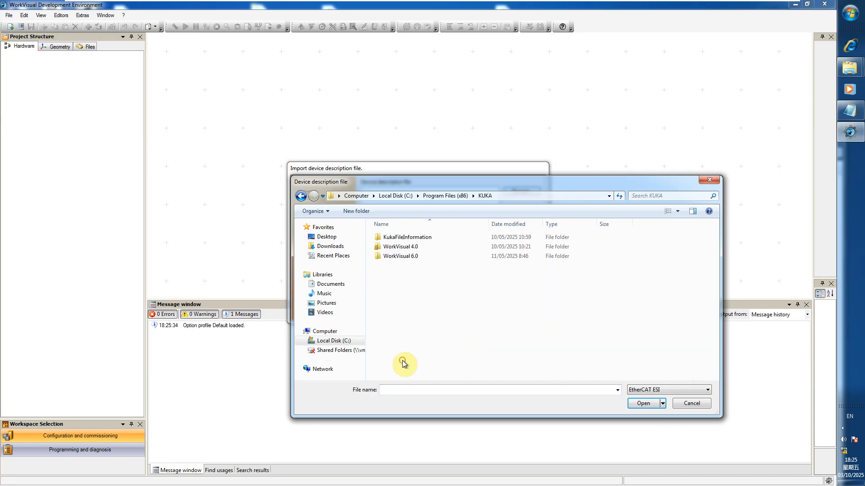
pyautogui.click(410, 257)
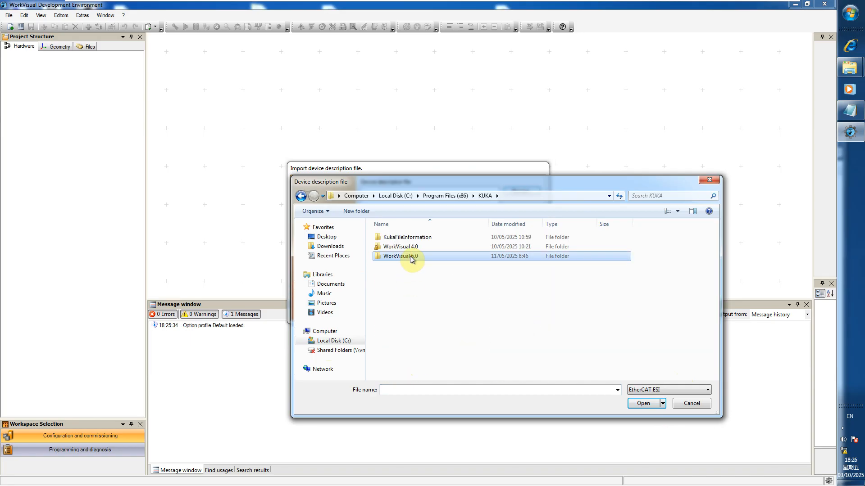
pyautogui.doubleClick(411, 257)
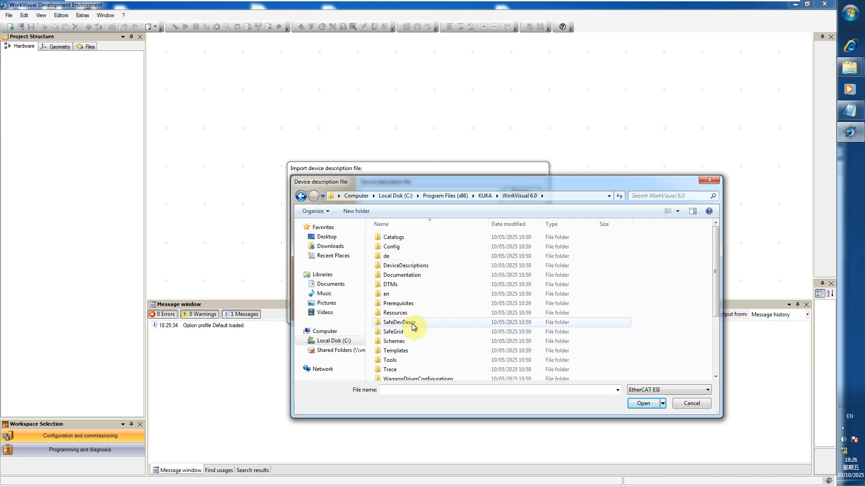
pyautogui.click(422, 268)
pyautogui.doubleClick(422, 268)
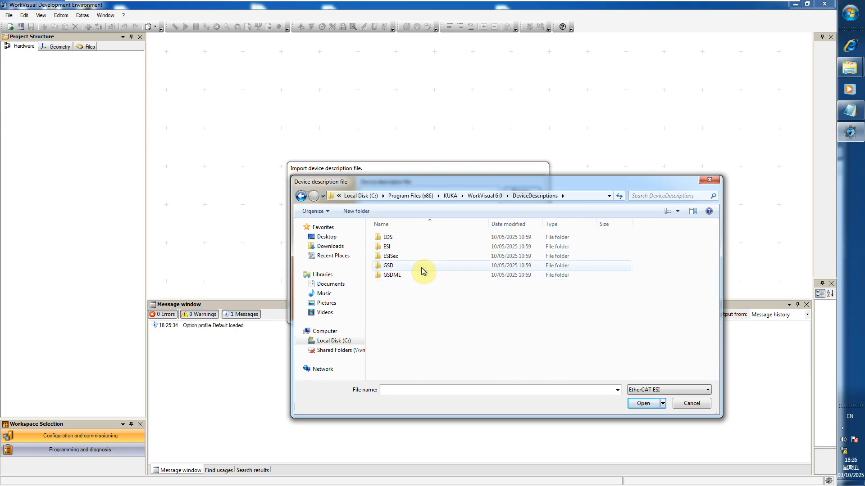
pyautogui.doubleClick(407, 247)
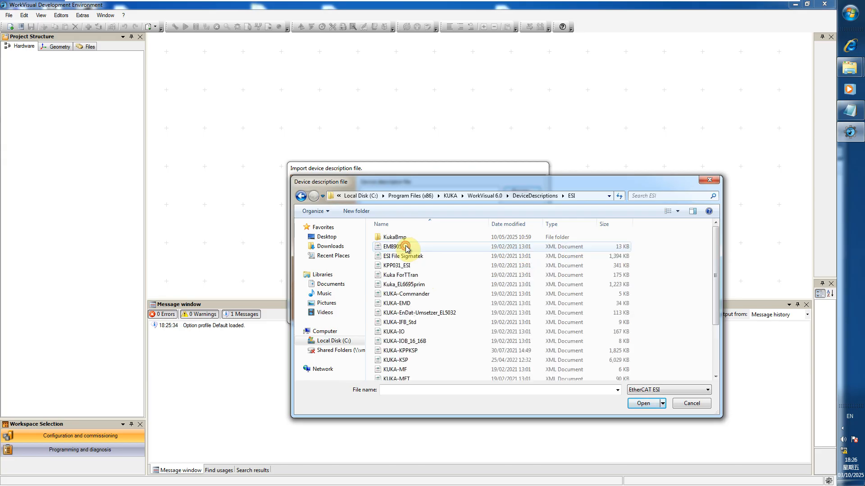
# - Add the KUKA-KPPKSP and KUKA-KSP files to the import list
pyautogui.scroll(-5, 408, 342)
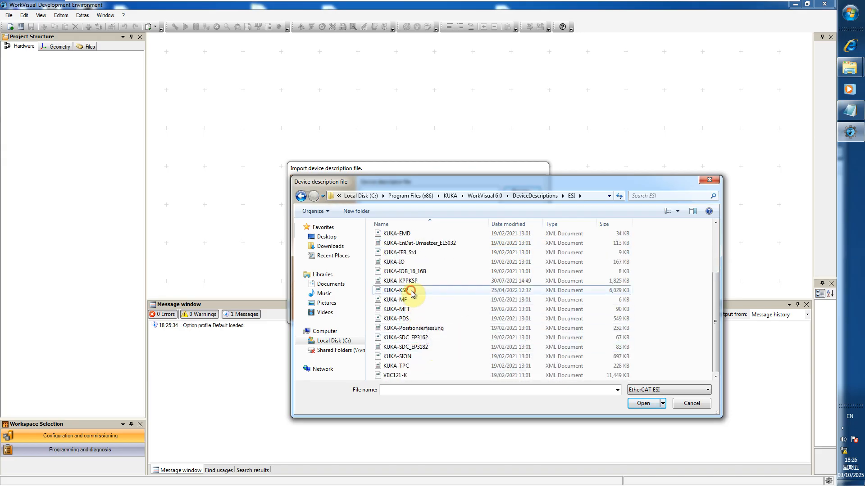
pyautogui.click(411, 290)
pyautogui.keyDown('ctrl'); pyautogui.click(400, 281); pyautogui.keyUp('ctrl')
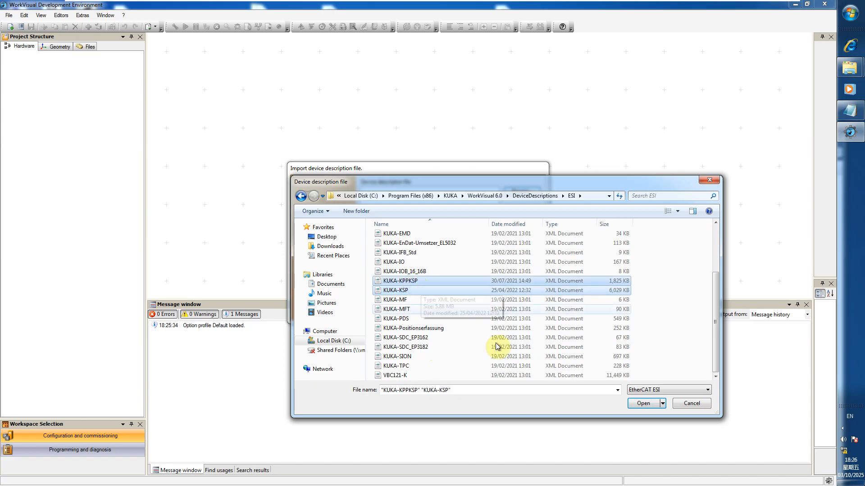
pyautogui.click(641, 403)
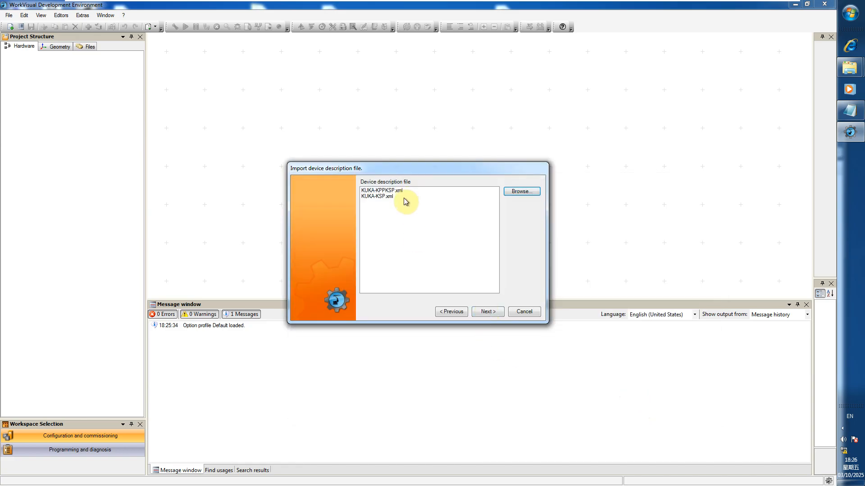
# - Run the import of the two listed device description files to completion and close the assistant
pyautogui.click(482, 313)
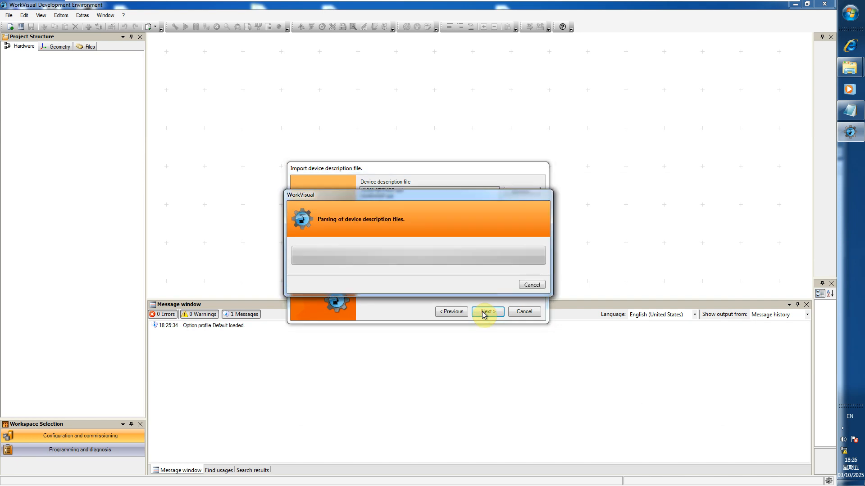
pyautogui.click(482, 312)
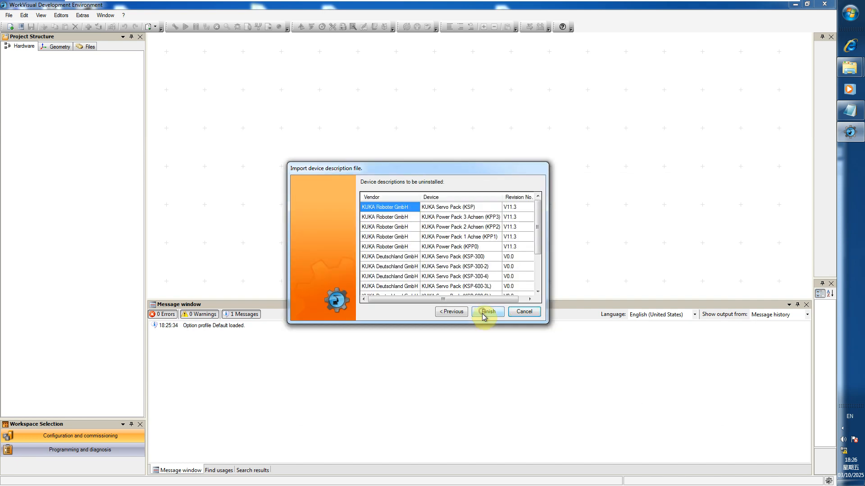
pyautogui.click(482, 314)
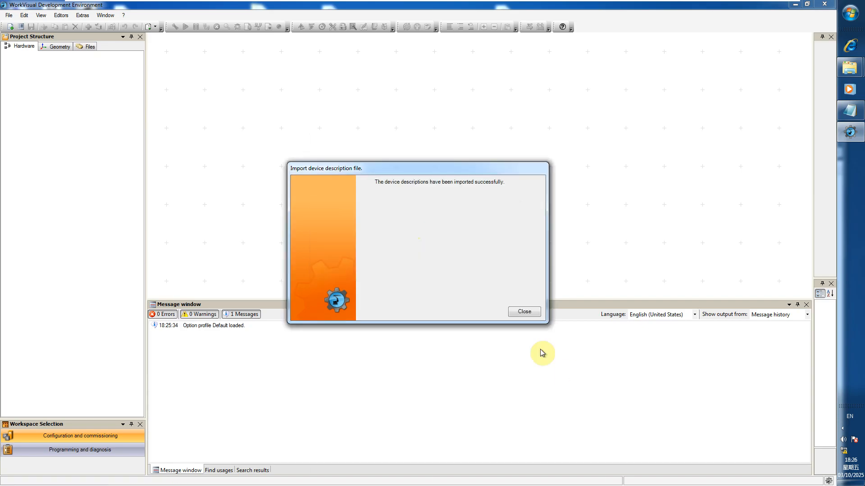
pyautogui.click(526, 311)
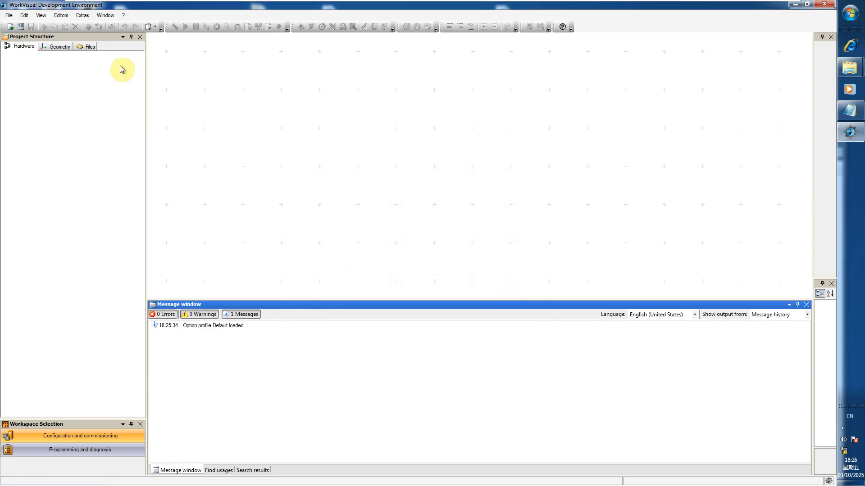
# - Open the project zhuye 8th Factory20190428.wvs from the recent files
pyautogui.click(5, 14)
pyautogui.click(14, 33)
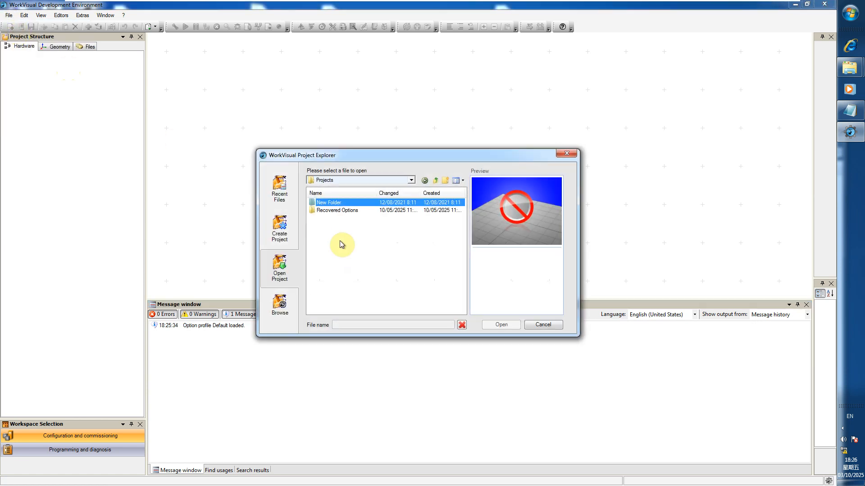
pyautogui.click(280, 191)
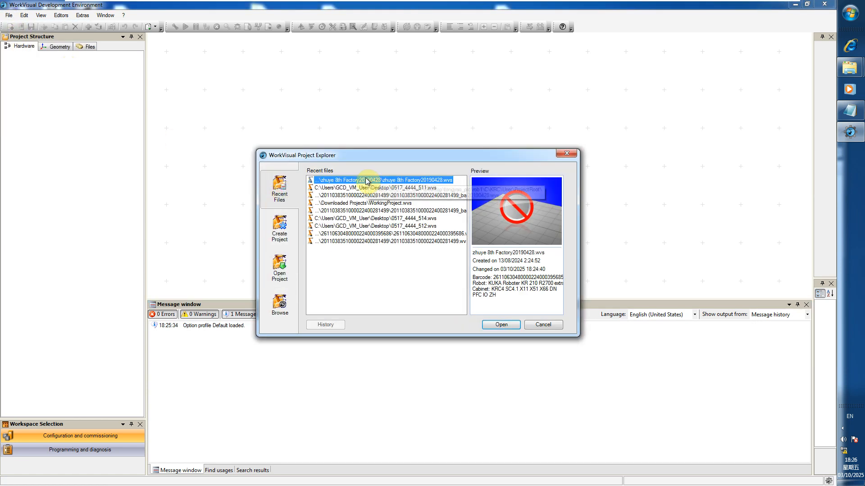
pyautogui.doubleClick(366, 178)
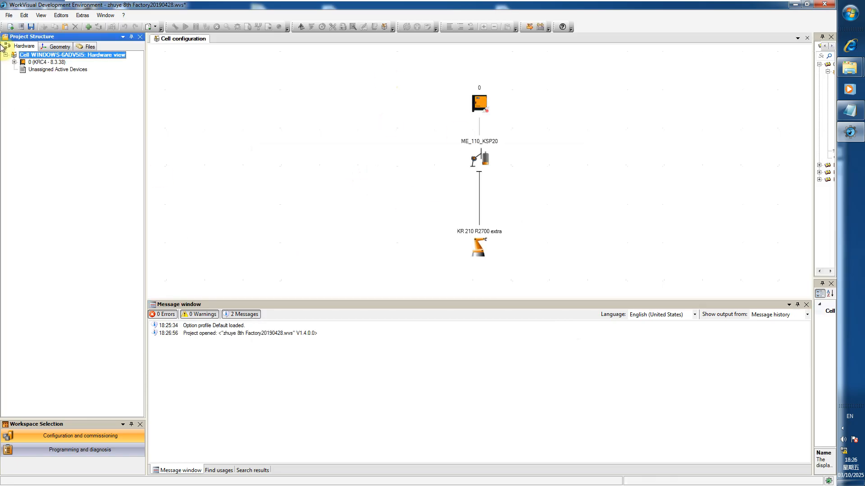
# - Set the KRC4 - 8.3.38 controller as the active controller and generate the project code
pyautogui.rightClick(50, 63)
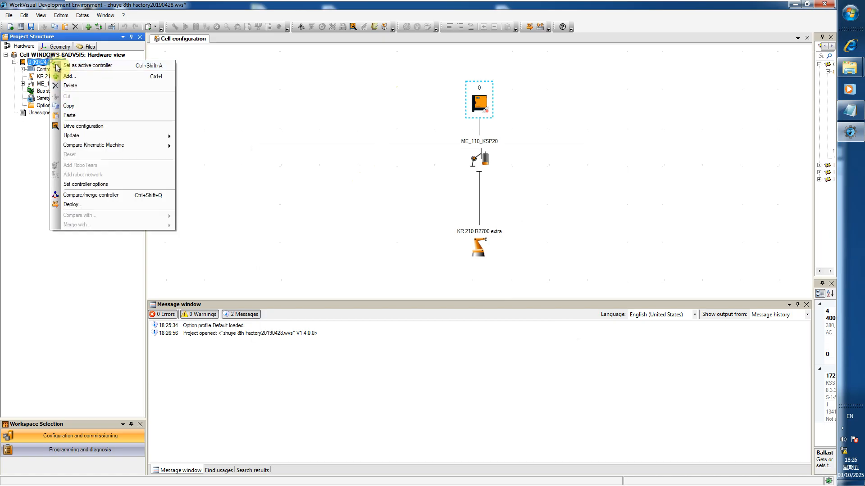
pyautogui.click(56, 65)
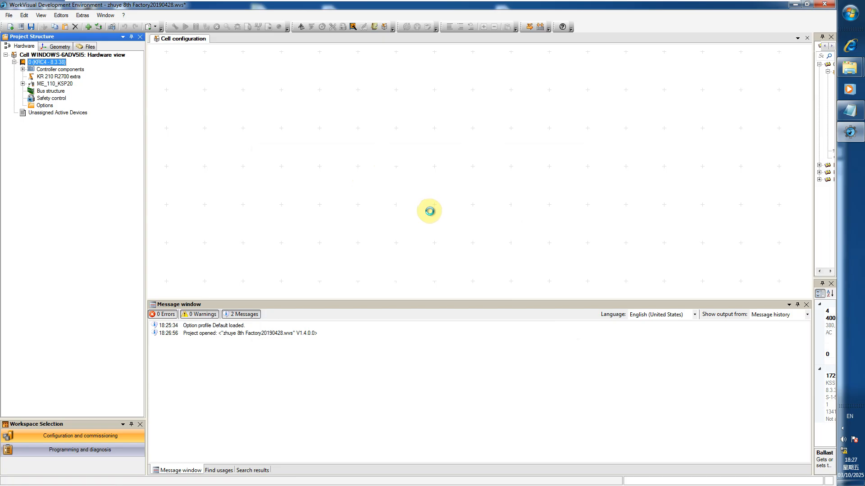
pyautogui.click(542, 27)
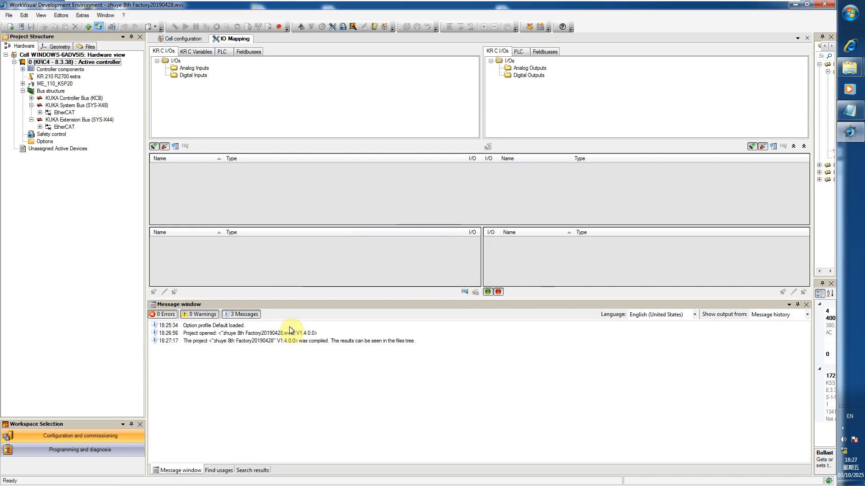
# - Examine the KUKA Power Pack and KUKA Servo Pack entries in the current DTM catalog, then return to the cell configuration
pyautogui.click(83, 15)
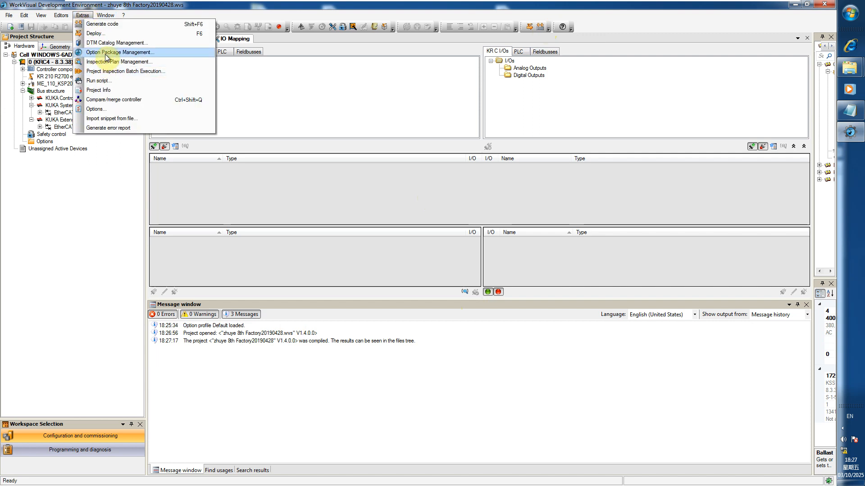
pyautogui.click(113, 42)
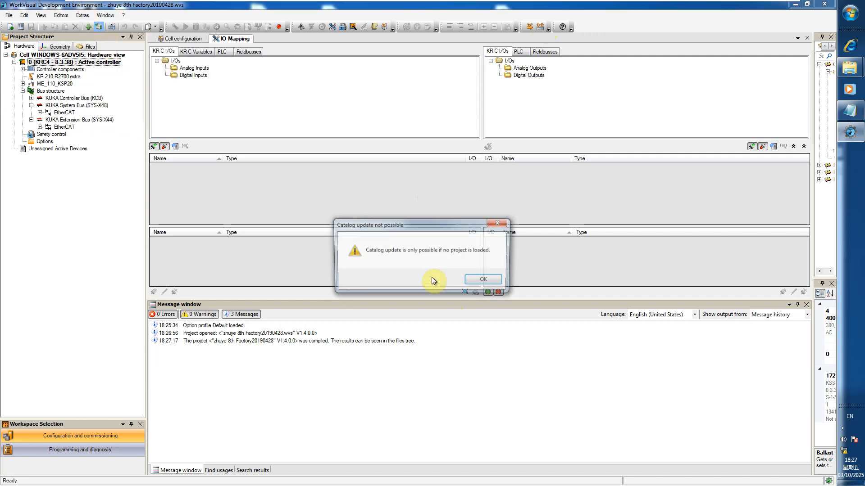
pyautogui.click(476, 280)
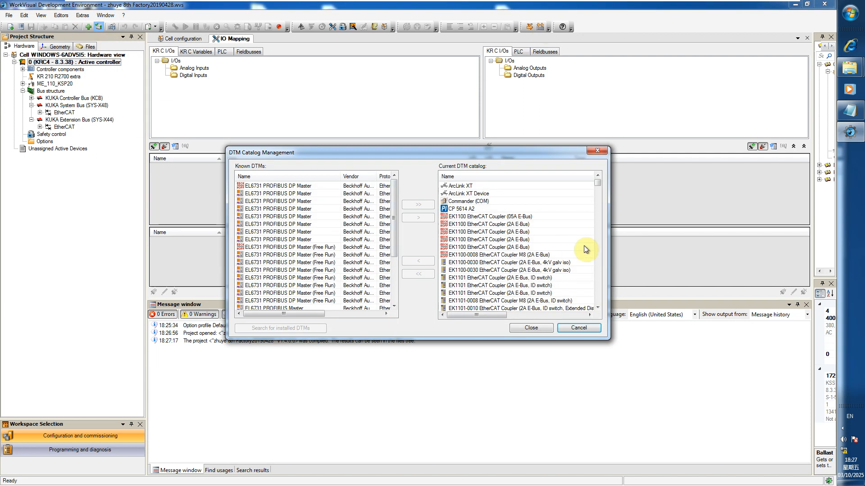
pyautogui.moveTo(599, 182); pyautogui.dragTo(591, 298)
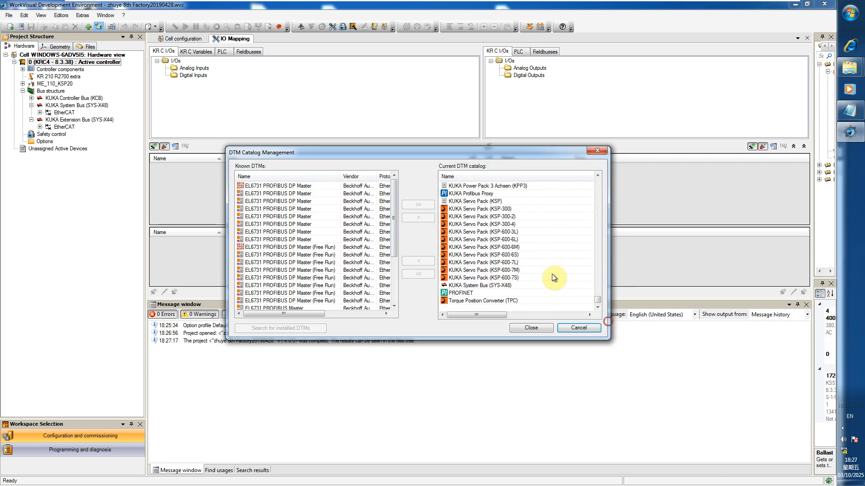
pyautogui.click(484, 201)
pyautogui.scroll(2, 505, 240)
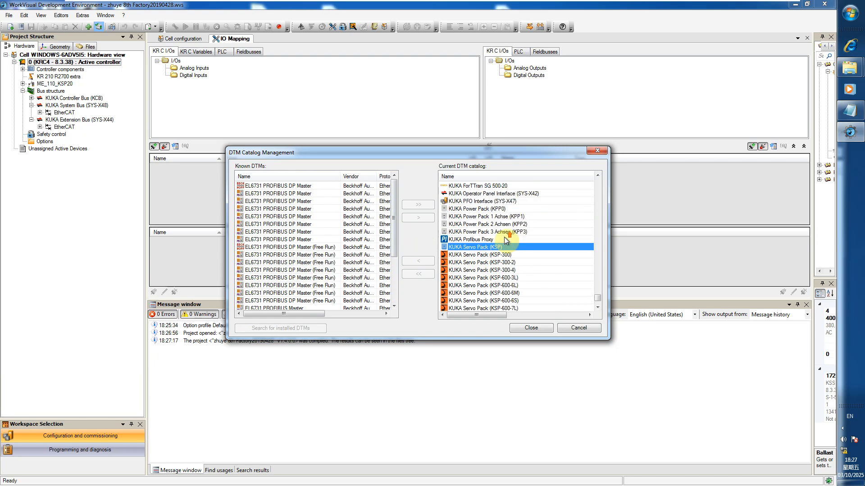
pyautogui.click(497, 208)
pyautogui.click(496, 254)
pyautogui.click(496, 247)
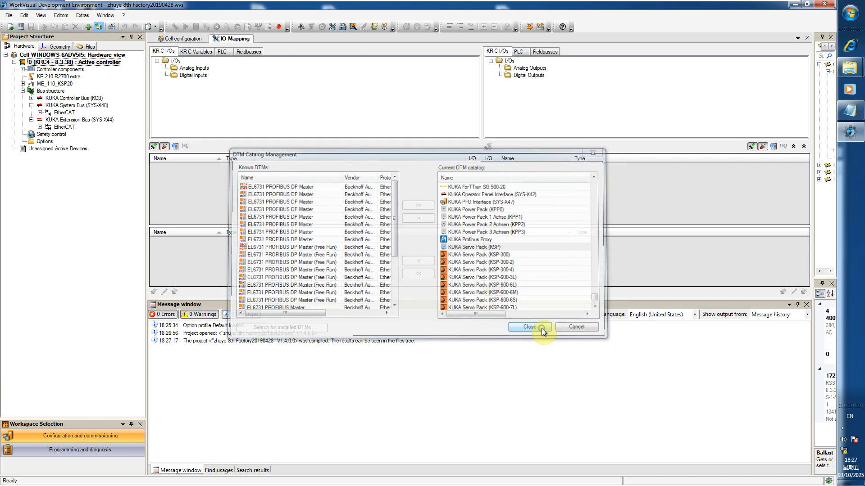
pyautogui.click(541, 329)
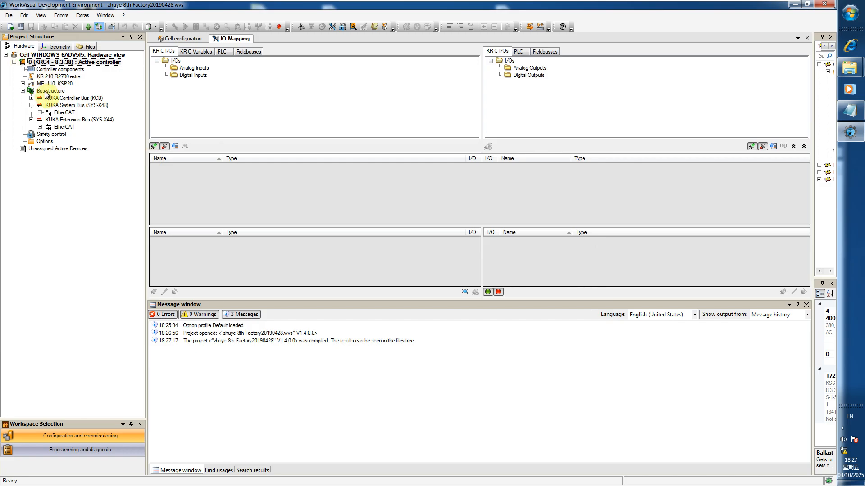
pyautogui.click(179, 39)
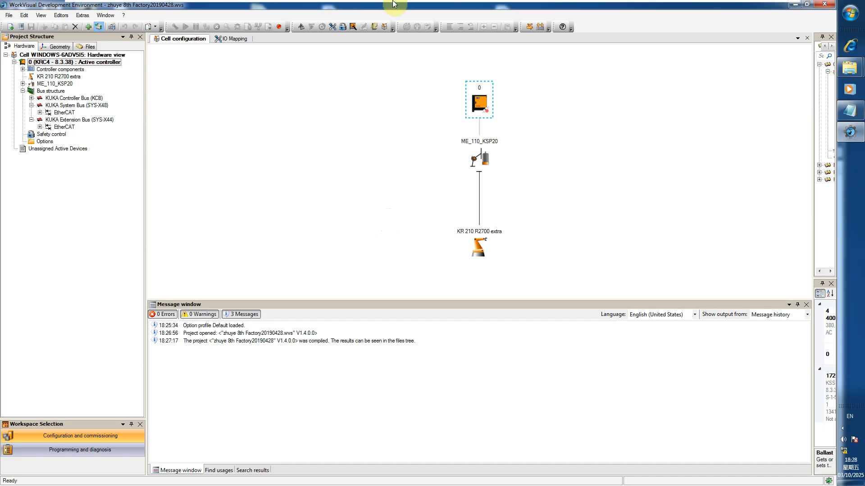
pyautogui.click(300, 9)
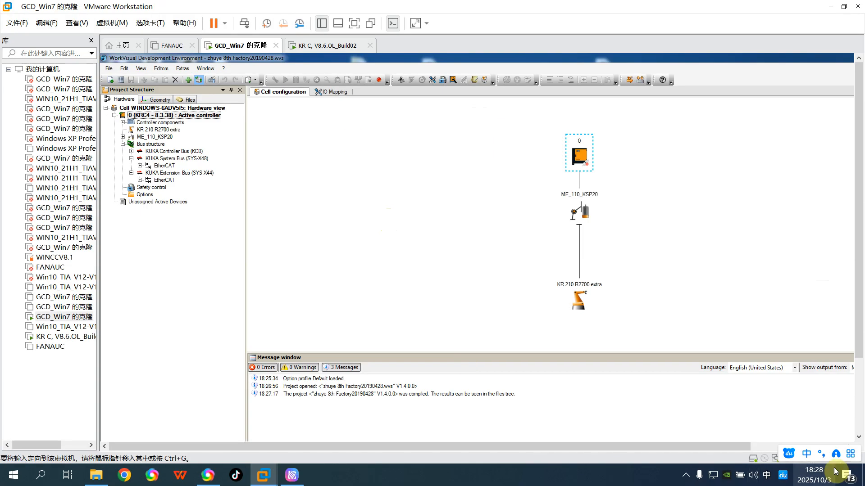
pyautogui.click(685, 476)
pyautogui.rightClick(673, 433)
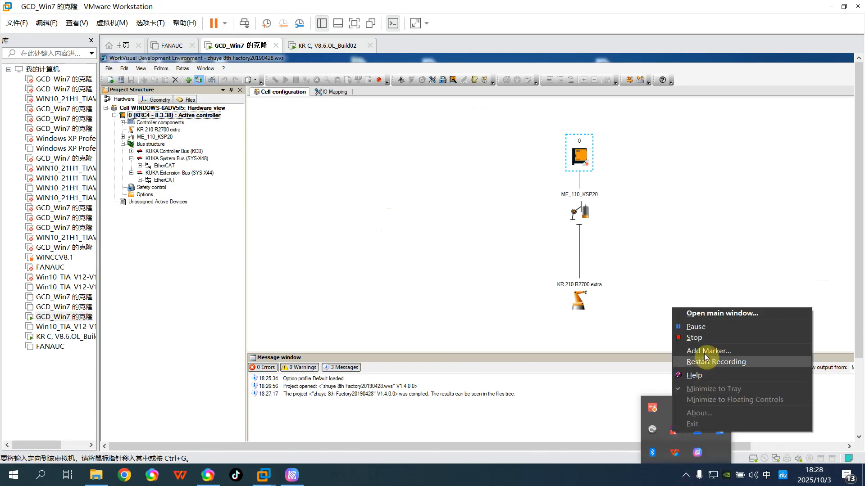